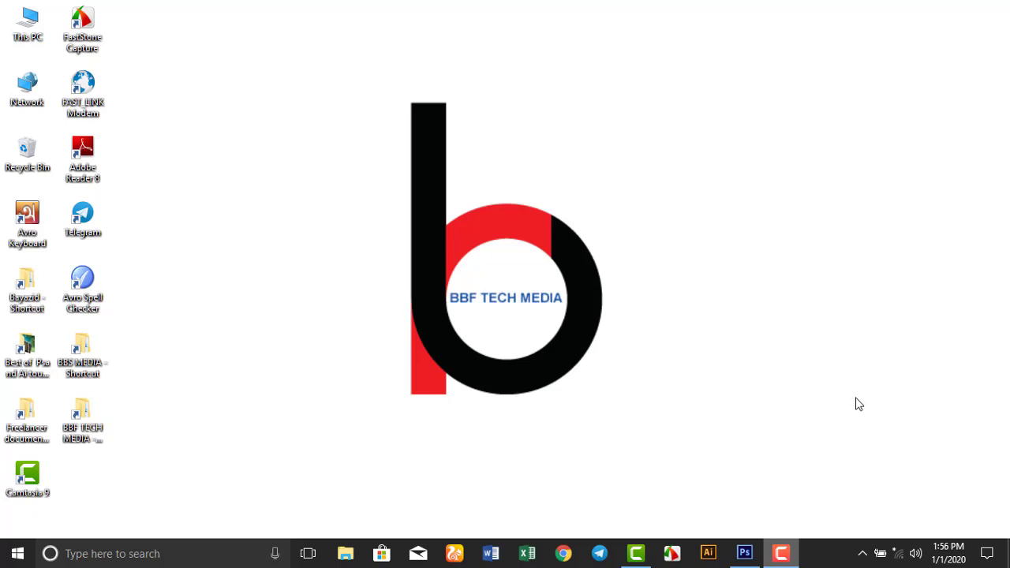
# - Switch to Photoshop, where the damaged portrait orig2.jpg is open
pyautogui.click(745, 553)
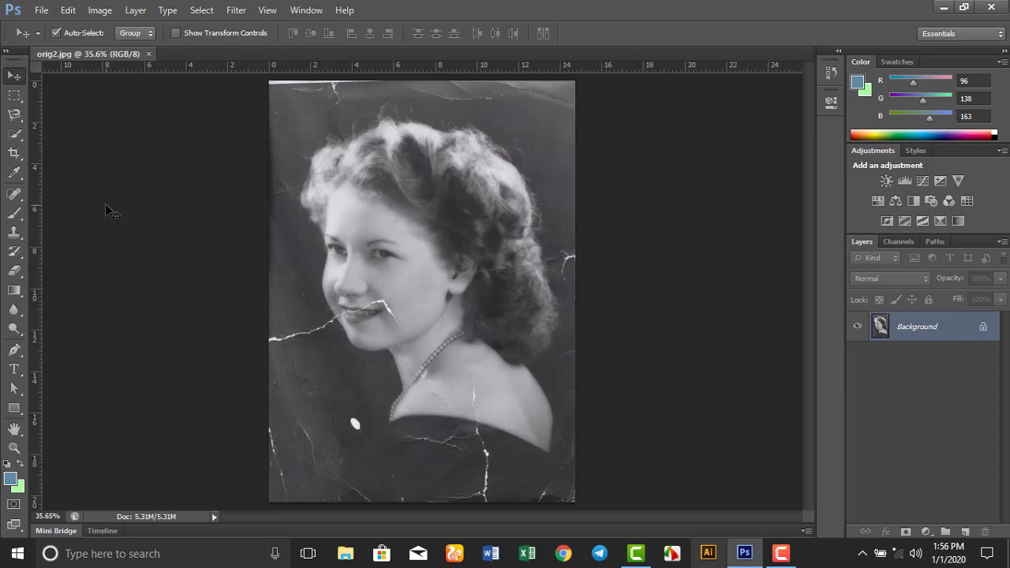
pyautogui.click(15, 197)
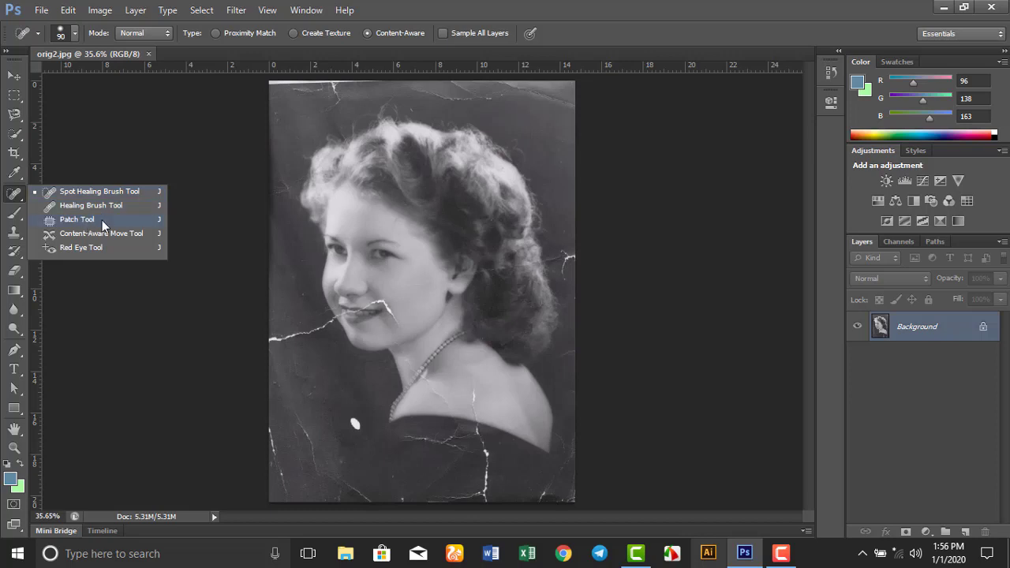
pyautogui.click(100, 218)
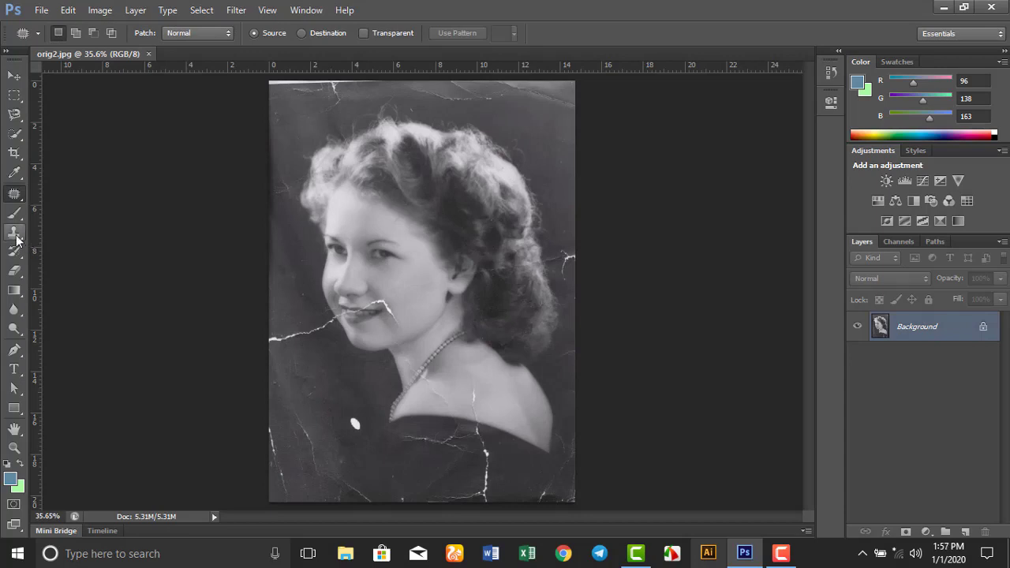
pyautogui.click(14, 232)
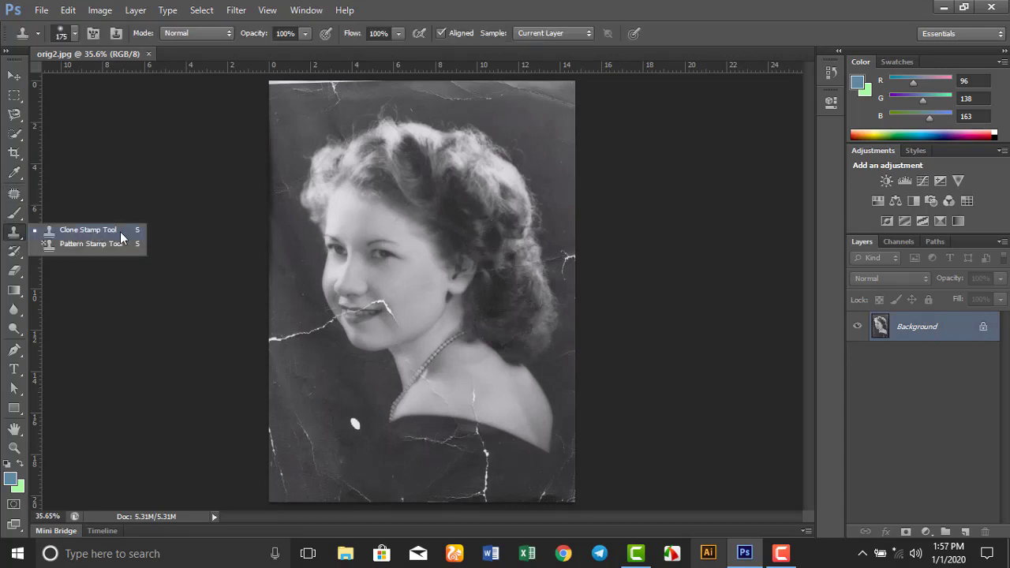
pyautogui.click(120, 232)
pyautogui.click(15, 76)
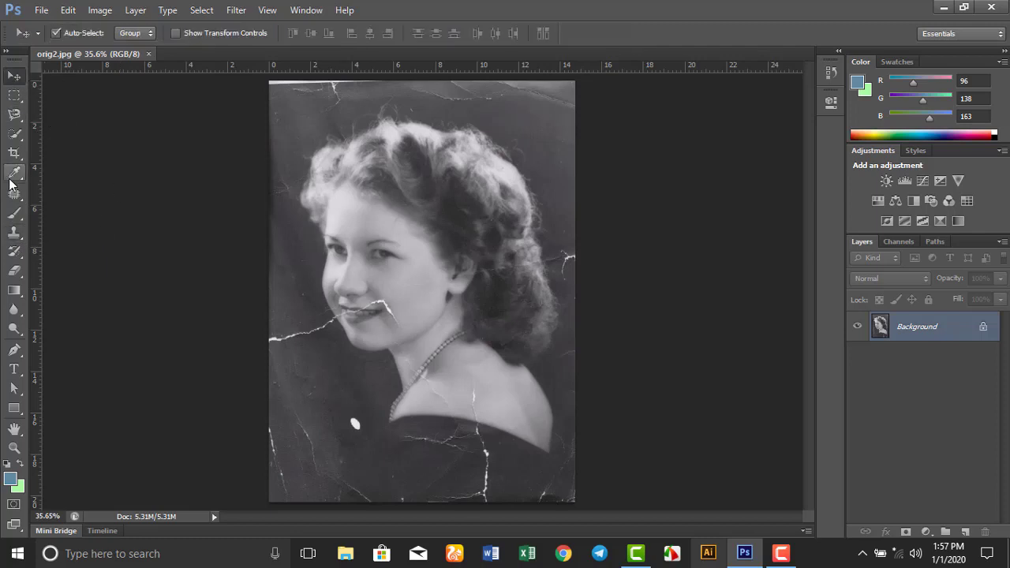
pyautogui.click(14, 194)
pyautogui.click(53, 193)
pyautogui.click(15, 75)
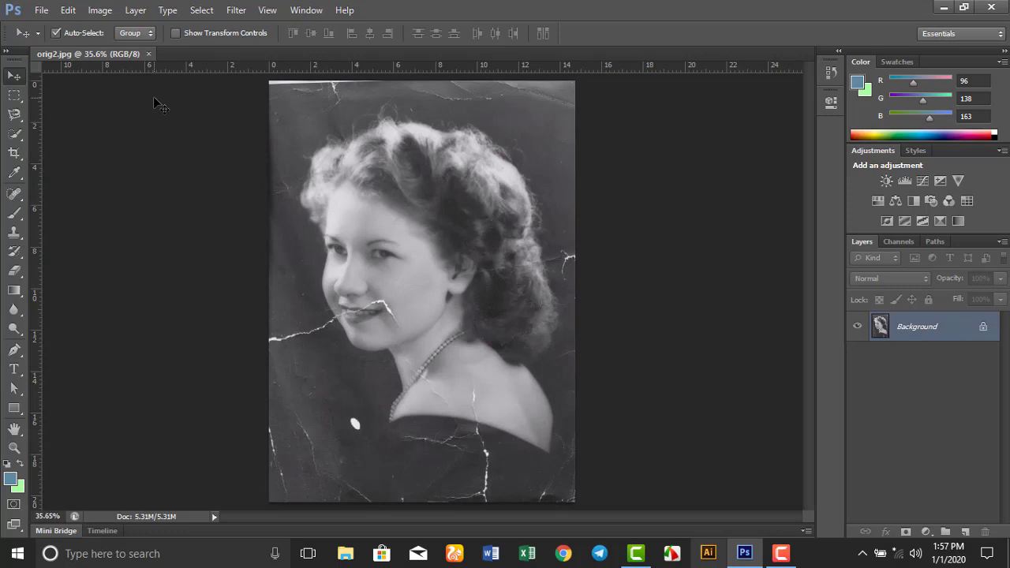
# - Choose the Spot Healing Brush, set its size to 62 px and adjust its hardness
pyautogui.click(14, 194)
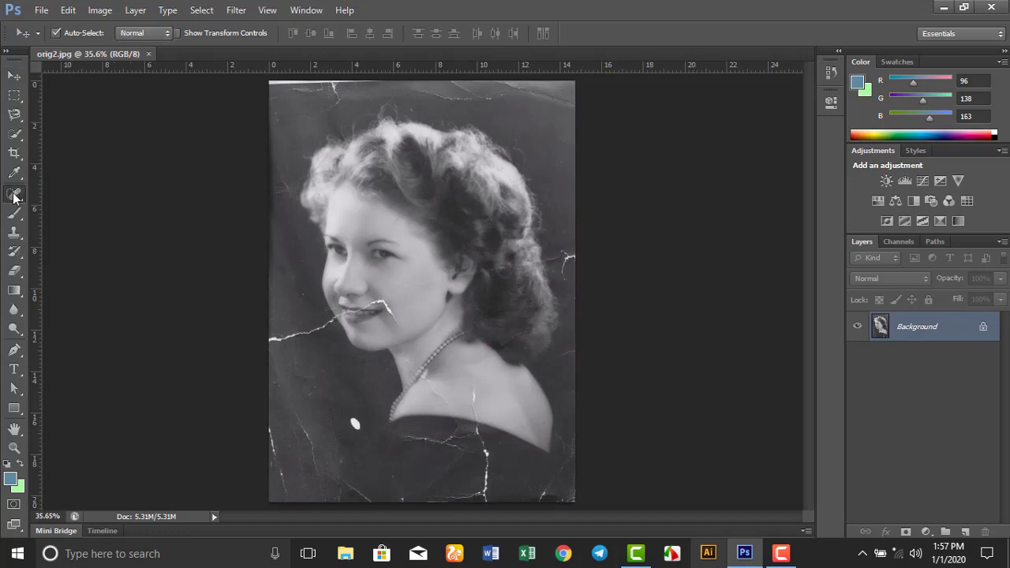
pyautogui.click(15, 196)
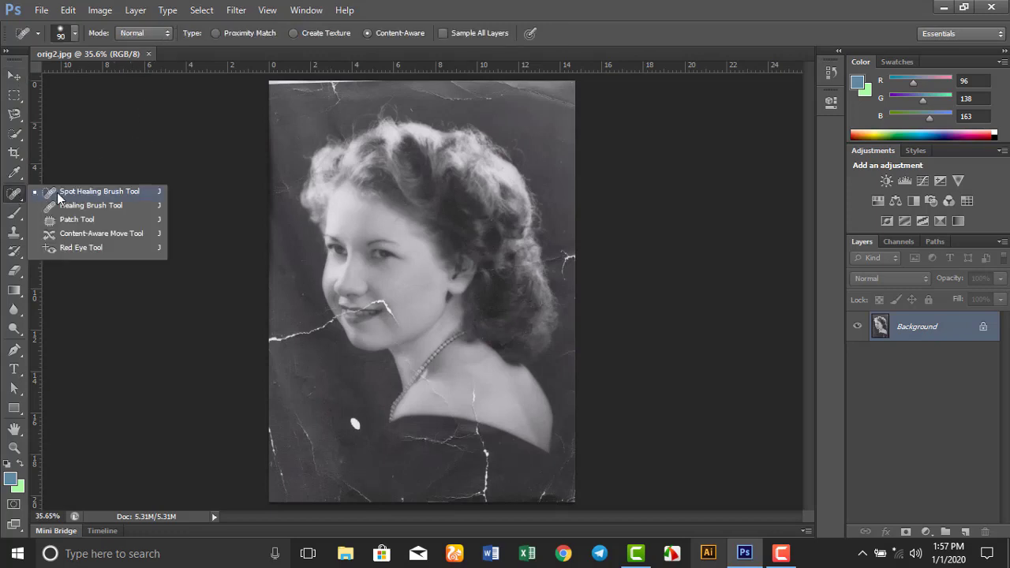
pyautogui.click(130, 197)
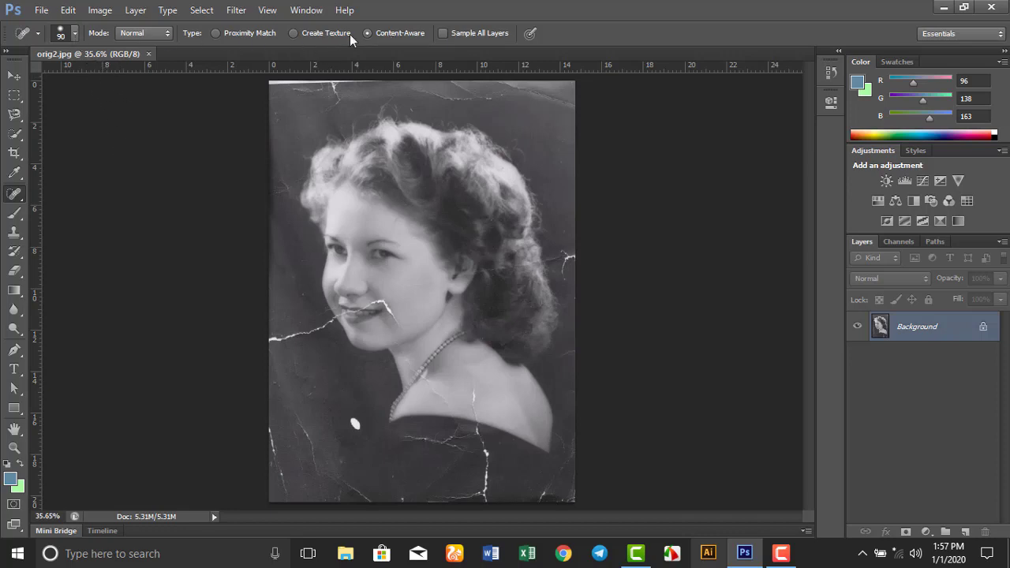
pyautogui.click(75, 35)
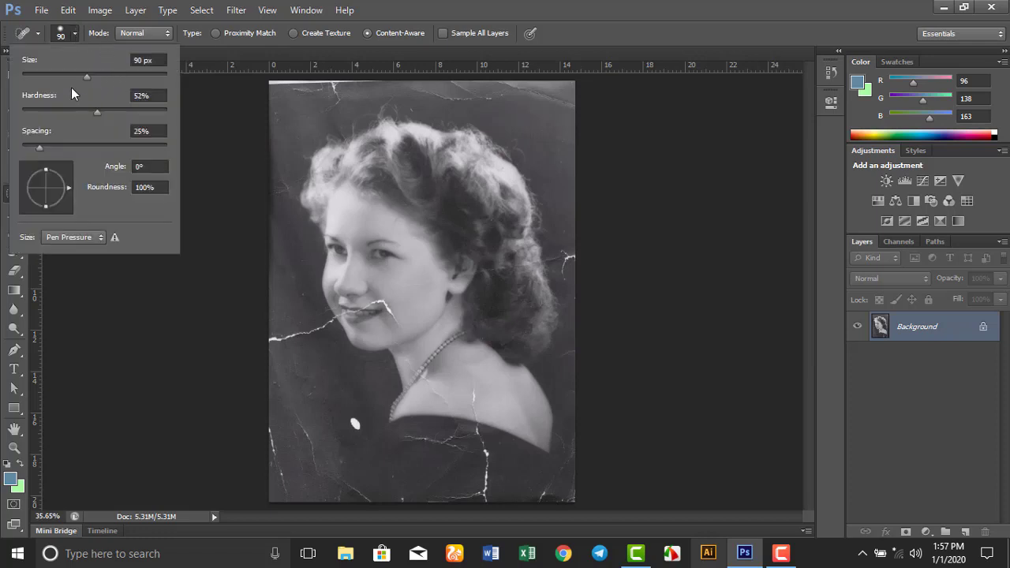
pyautogui.moveTo(86, 78)
pyautogui.mouseDown()
pyautogui.moveTo(123, 77)
pyautogui.moveTo(67, 77)
pyautogui.mouseUp()
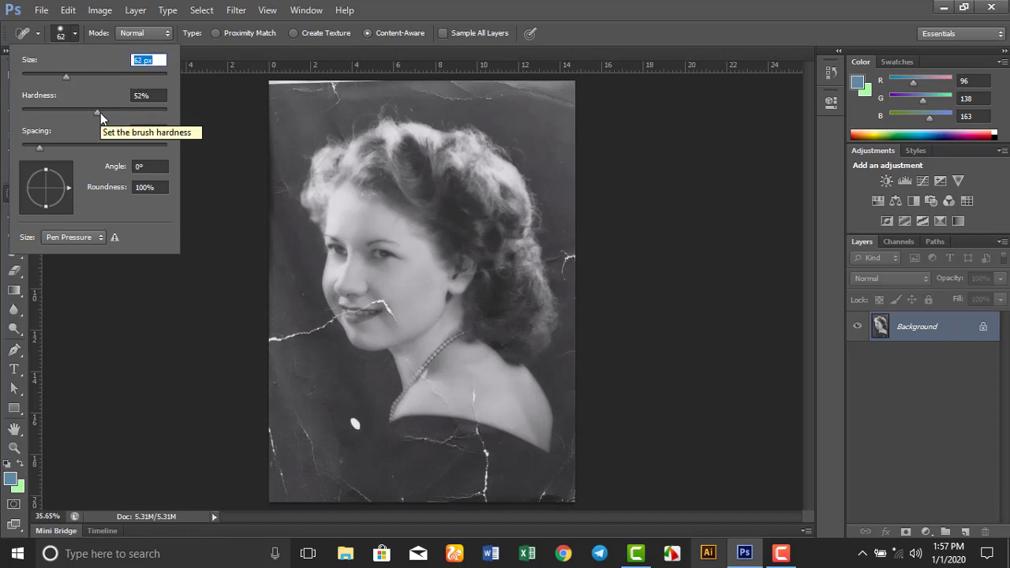
pyautogui.moveTo(100, 113); pyautogui.dragTo(131, 112)
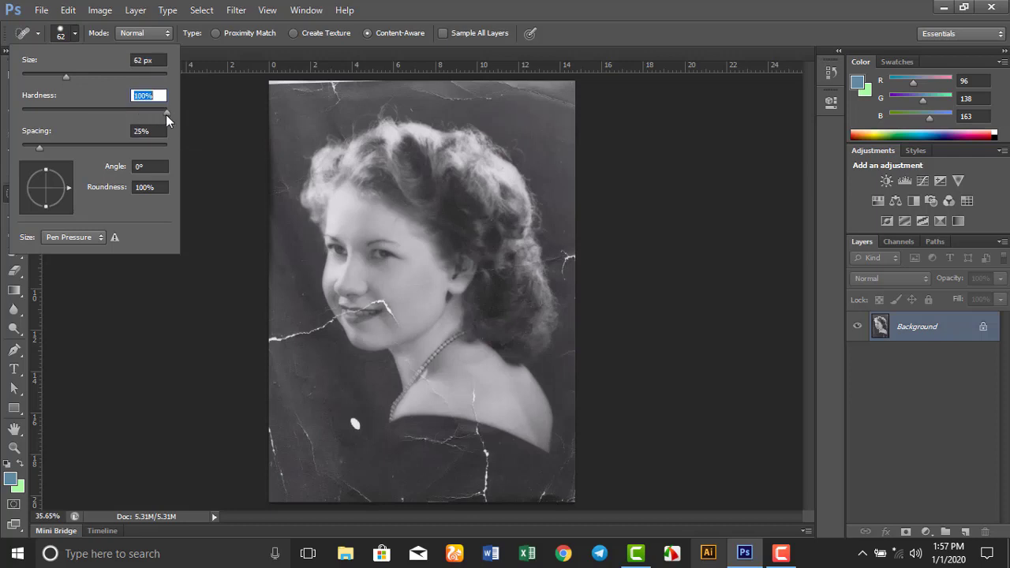
pyautogui.click(100, 122)
pyautogui.click(643, 38)
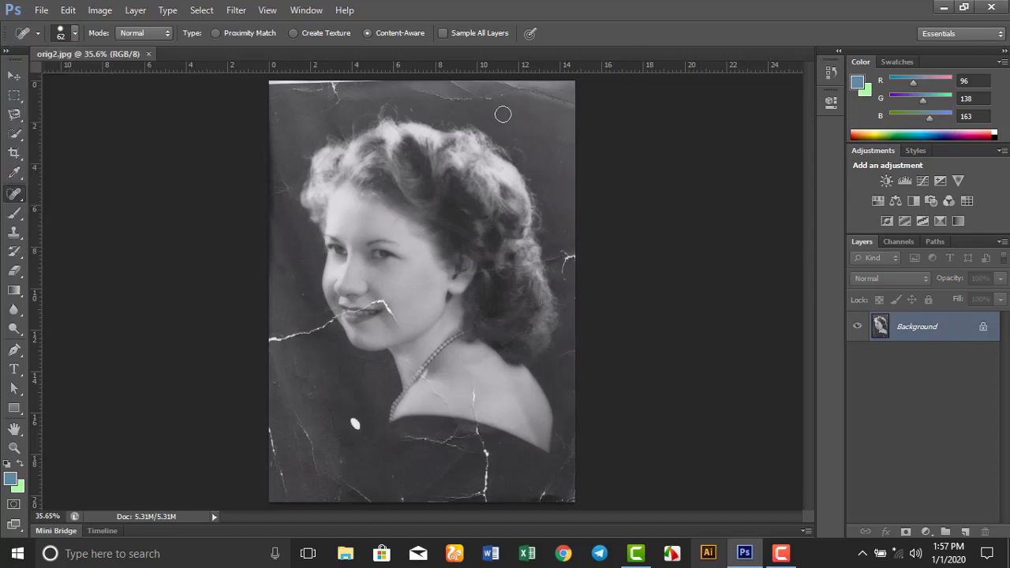
# - Reduce the Spot Healing Brush to 35 px for retouching the dark background at the photo's upper-left corner
pyautogui.rightClick(13, 197)
pyautogui.click(109, 199)
pyautogui.scroll(4, 340, 84)
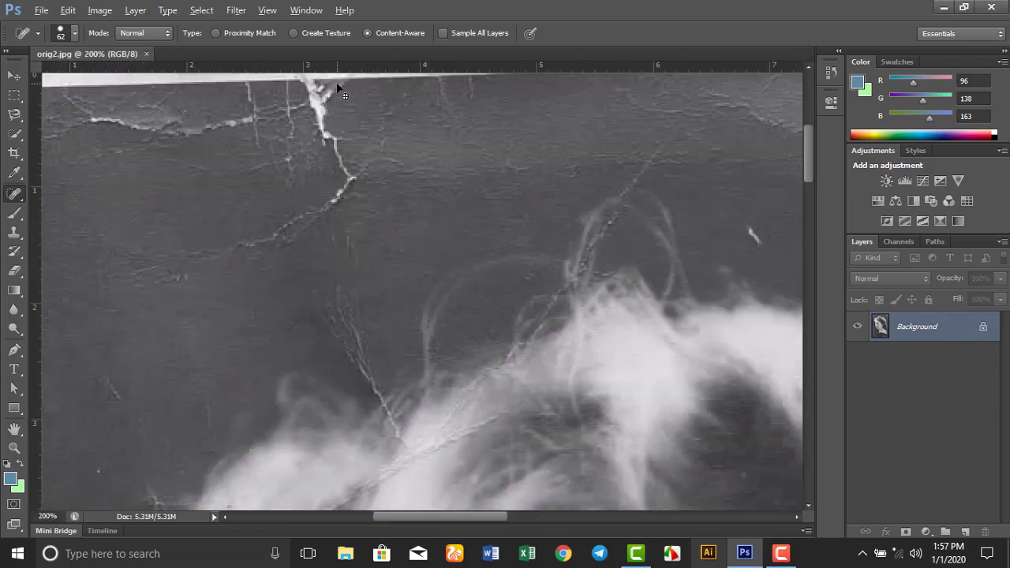
pyautogui.moveTo(320, 221); pyautogui.dragTo(500, 281)
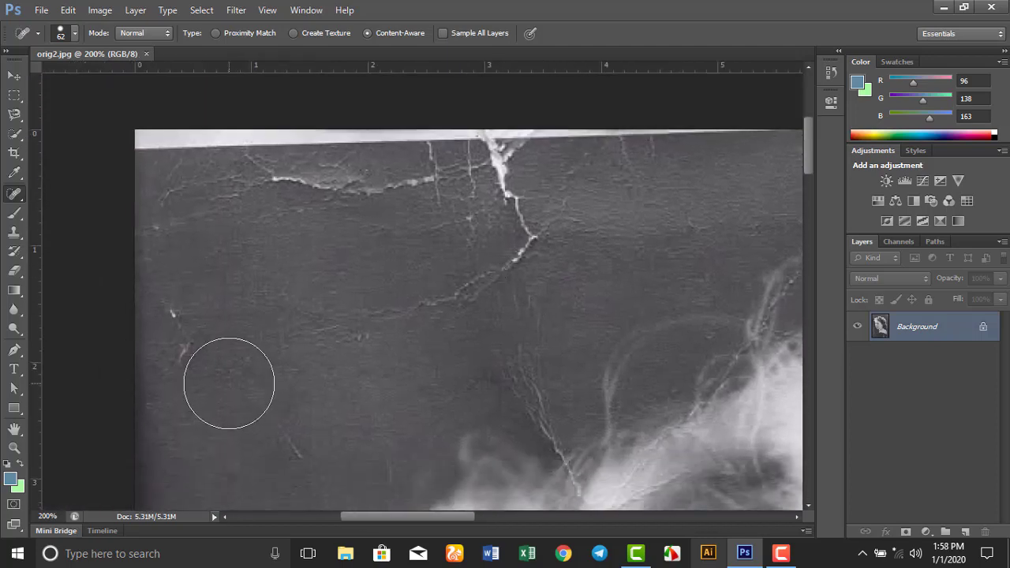
pyautogui.press('[')
pyautogui.press('[')
pyautogui.press('[')
pyautogui.press('[')
pyautogui.scroll(-2, 229, 384)
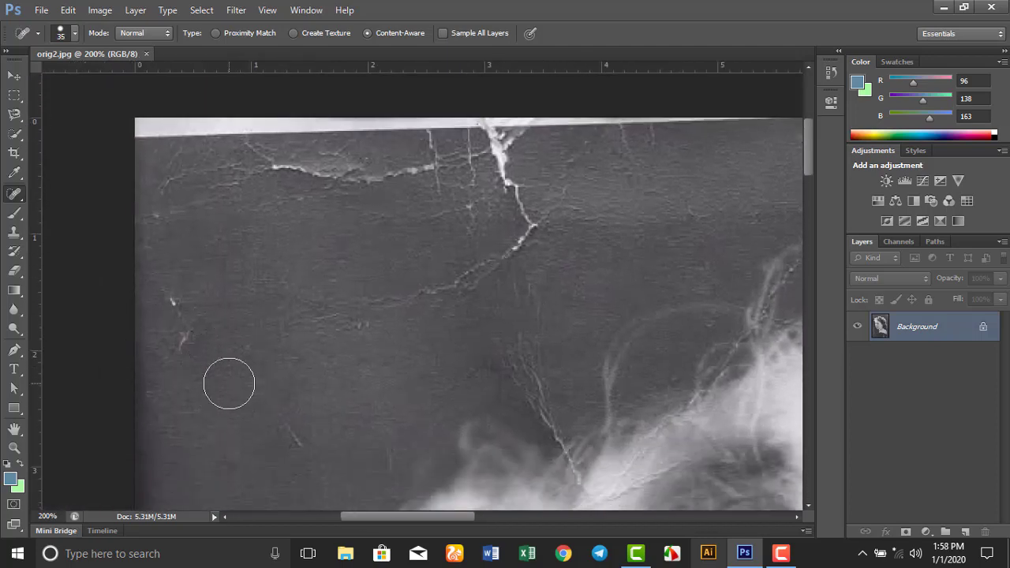
pyautogui.moveTo(265, 379); pyautogui.dragTo(264, 334)
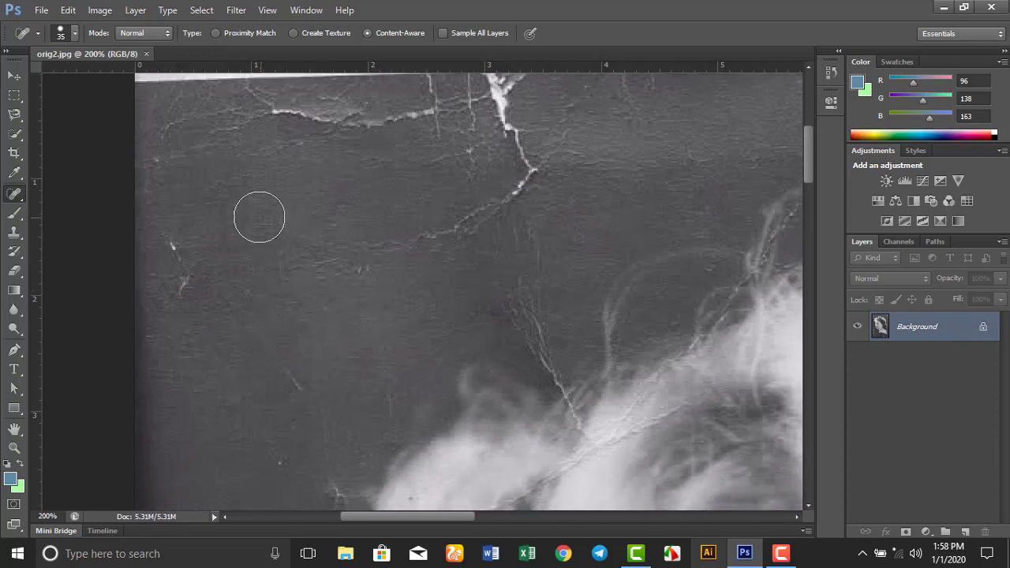
# - Heal the small scratches and specks in the dark background above and beside the hair with the Spot Healing Brush
pyautogui.moveTo(274, 354); pyautogui.dragTo(307, 402)
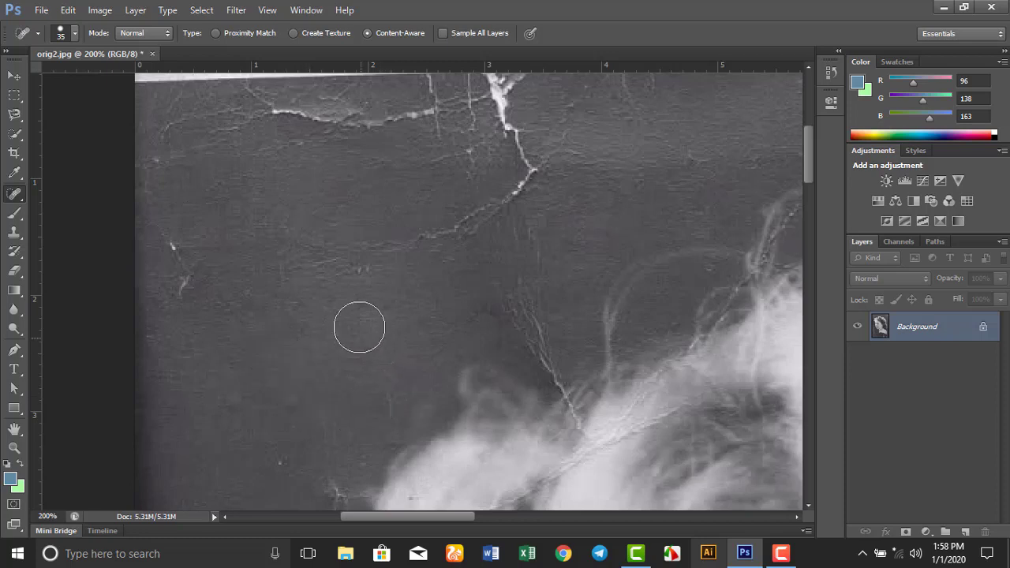
pyautogui.click(358, 288)
pyautogui.moveTo(358, 289); pyautogui.dragTo(331, 244)
pyautogui.moveTo(244, 210); pyautogui.dragTo(300, 293)
pyautogui.moveTo(292, 212); pyautogui.dragTo(322, 273)
pyautogui.press('space')
pyautogui.moveTo(381, 337); pyautogui.dragTo(354, 217)
pyautogui.moveTo(356, 260); pyautogui.dragTo(359, 303)
pyautogui.press('space')
pyautogui.moveTo(448, 201); pyautogui.dragTo(243, 388)
pyautogui.moveTo(484, 227); pyautogui.dragTo(385, 227)
pyautogui.moveTo(437, 197); pyautogui.dragTo(406, 165)
pyautogui.press('space')
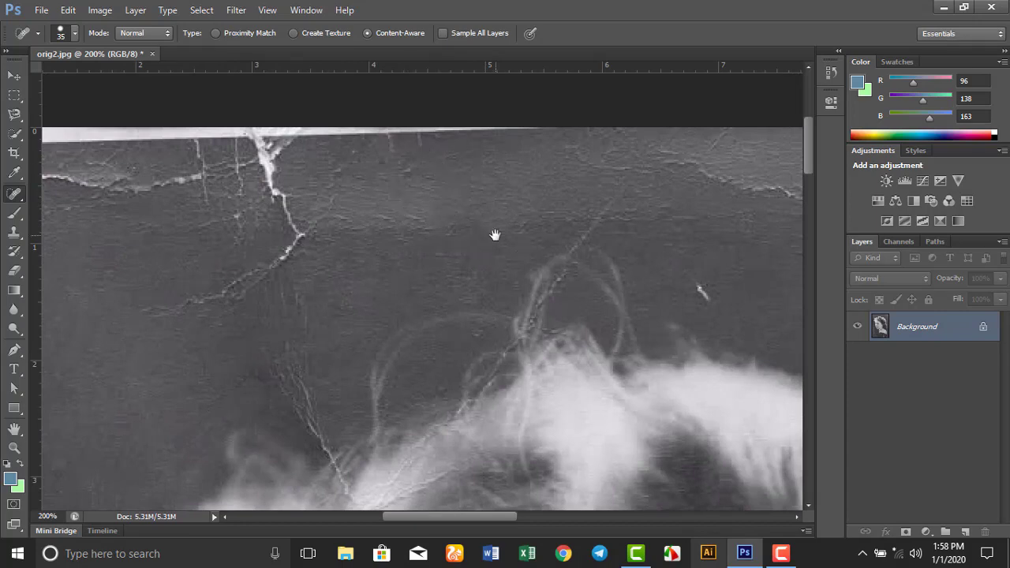
pyautogui.moveTo(531, 213)
pyautogui.mouseDown()
pyautogui.moveTo(499, 176)
pyautogui.moveTo(636, 185)
pyautogui.mouseUp()
# - Heal the faint creases around and below the horizontal crack near the photo's upper-left corner
pyautogui.moveTo(134, 307); pyautogui.dragTo(308, 283)
pyautogui.moveTo(243, 222)
pyautogui.mouseDown()
pyautogui.moveTo(264, 296)
pyautogui.moveTo(291, 339)
pyautogui.moveTo(284, 248)
pyautogui.mouseUp()
pyautogui.moveTo(232, 139); pyautogui.dragTo(250, 275)
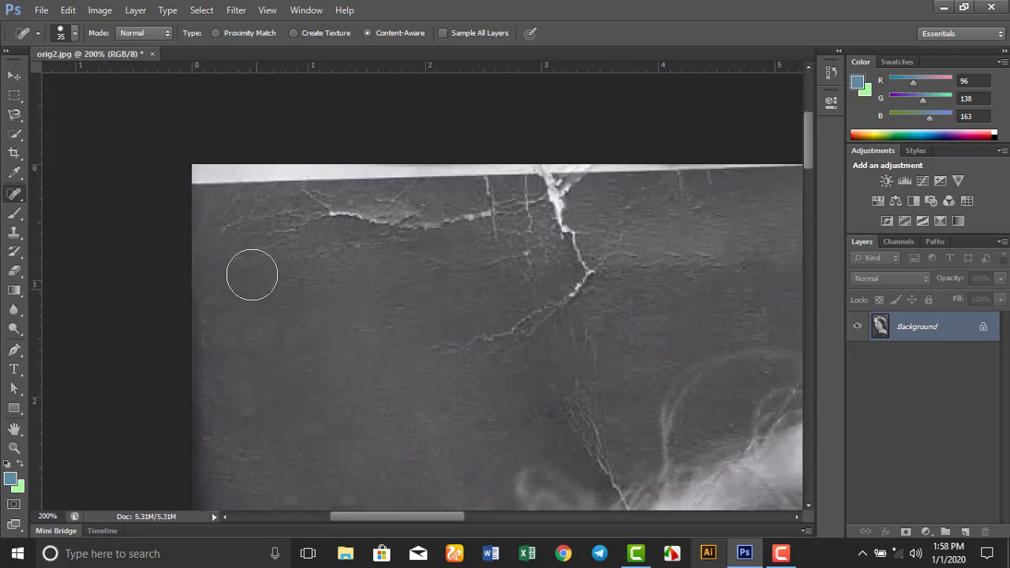
pyautogui.click(277, 247)
pyautogui.moveTo(295, 219); pyautogui.dragTo(299, 239)
pyautogui.click(332, 260)
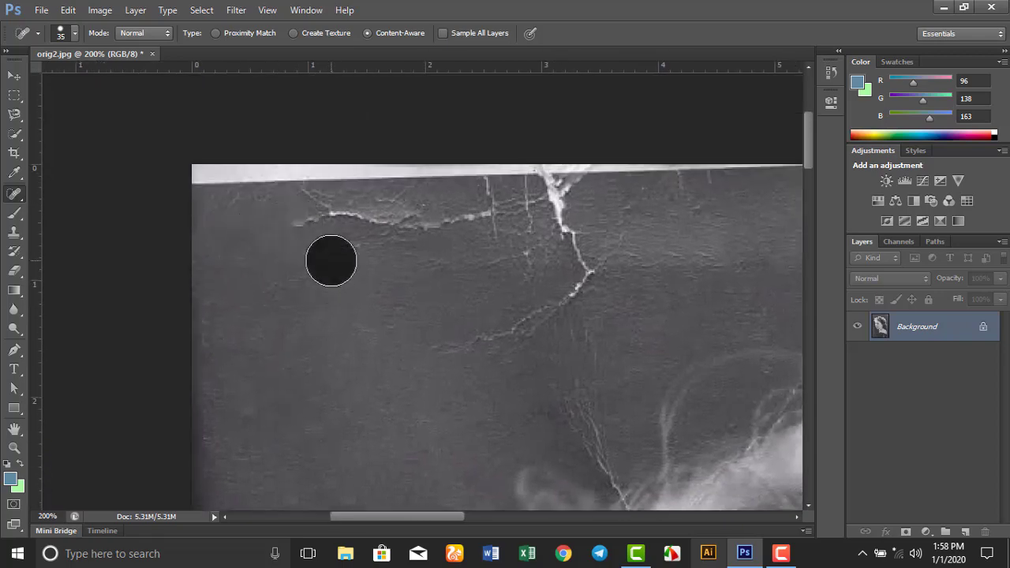
pyautogui.click(366, 259)
pyautogui.click(470, 348)
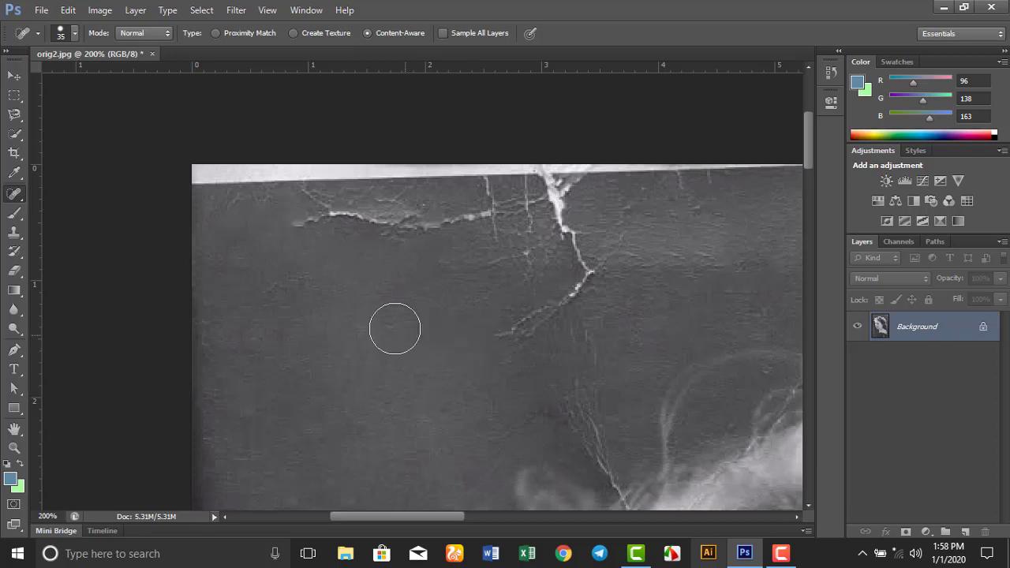
pyautogui.click(381, 314)
# - Heal the branching scratch beside the hair, the faint line near the photo's left edge and the specks in the background below
pyautogui.moveTo(393, 395); pyautogui.dragTo(355, 188)
pyautogui.moveTo(331, 340); pyautogui.dragTo(342, 176)
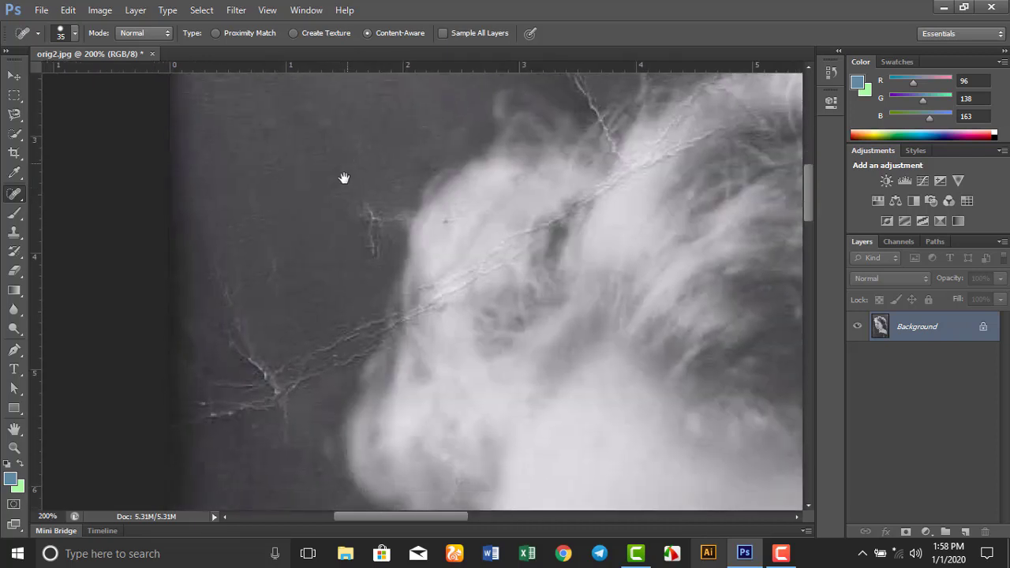
pyautogui.click(266, 293)
pyautogui.click(222, 342)
pyautogui.moveTo(361, 243); pyautogui.dragTo(368, 217)
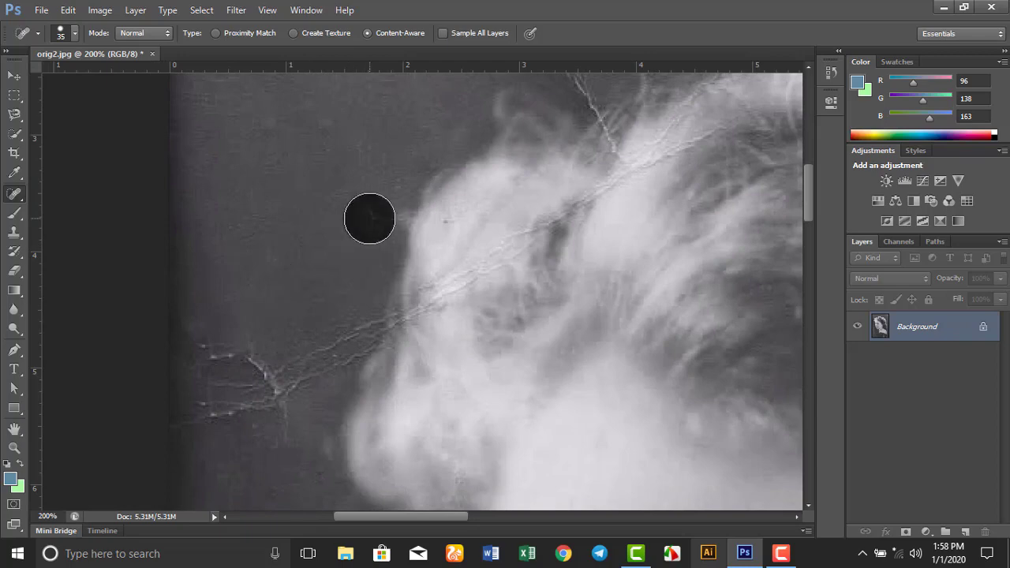
pyautogui.moveTo(311, 305); pyautogui.dragTo(328, 141)
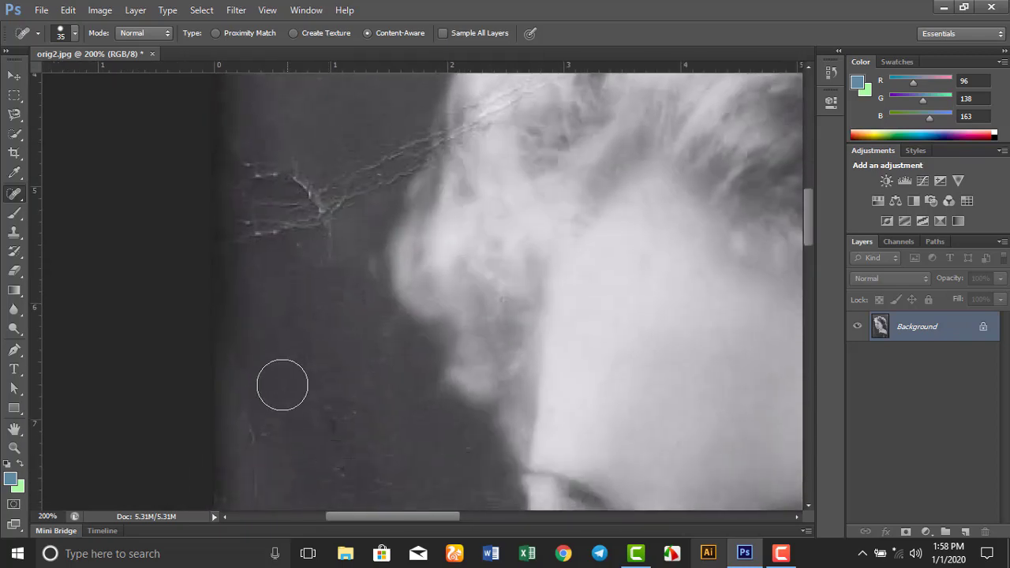
pyautogui.click(255, 379)
pyautogui.click(334, 410)
pyautogui.click(335, 464)
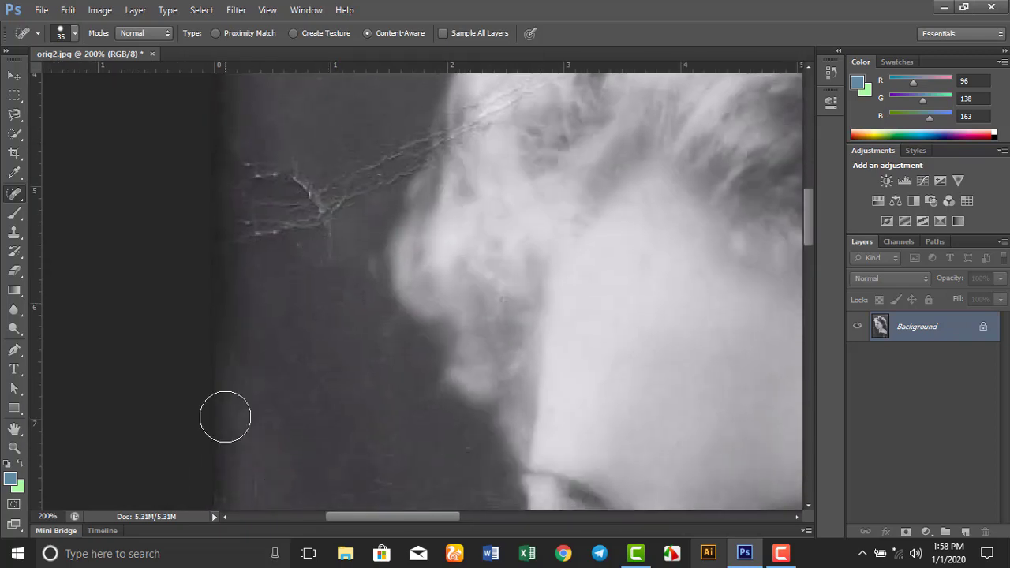
# - Outline the lower-left tail of the large crack near the photo's top edge with the Patch Tool and replace it with clean background
pyautogui.moveTo(277, 244); pyautogui.dragTo(274, 530)
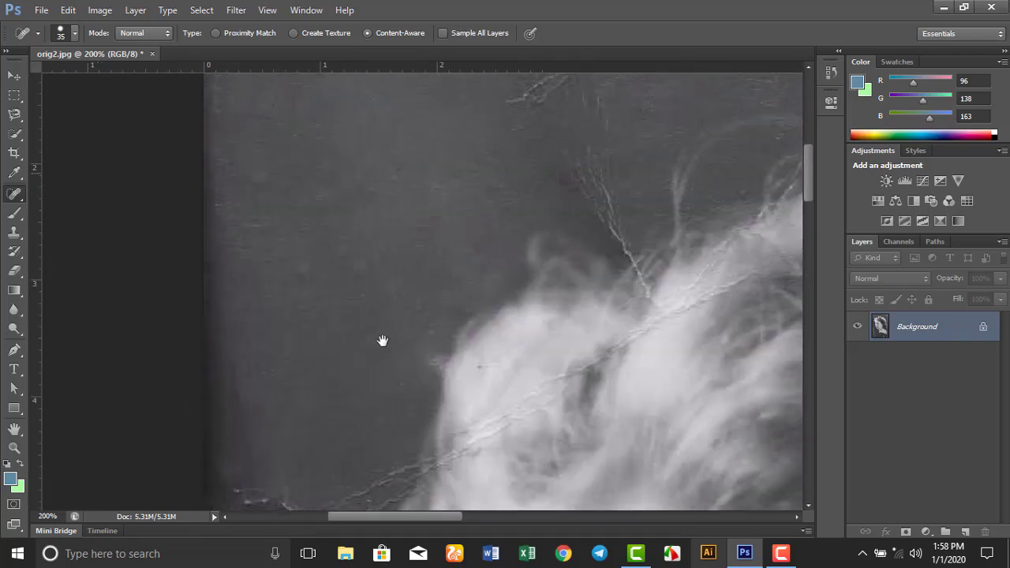
pyautogui.moveTo(384, 340); pyautogui.dragTo(332, 463)
pyautogui.moveTo(327, 400); pyautogui.dragTo(321, 315)
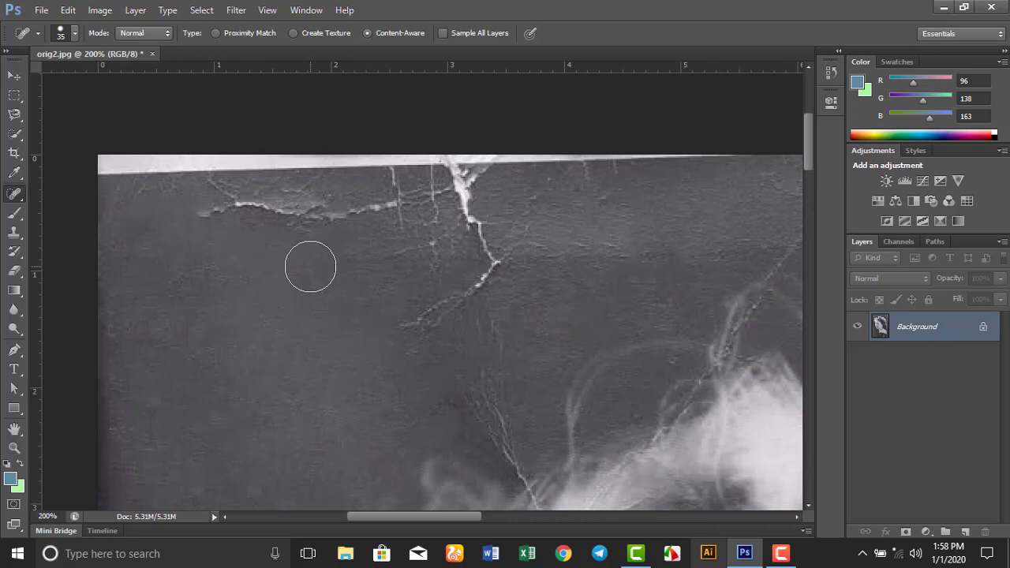
pyautogui.rightClick(19, 195)
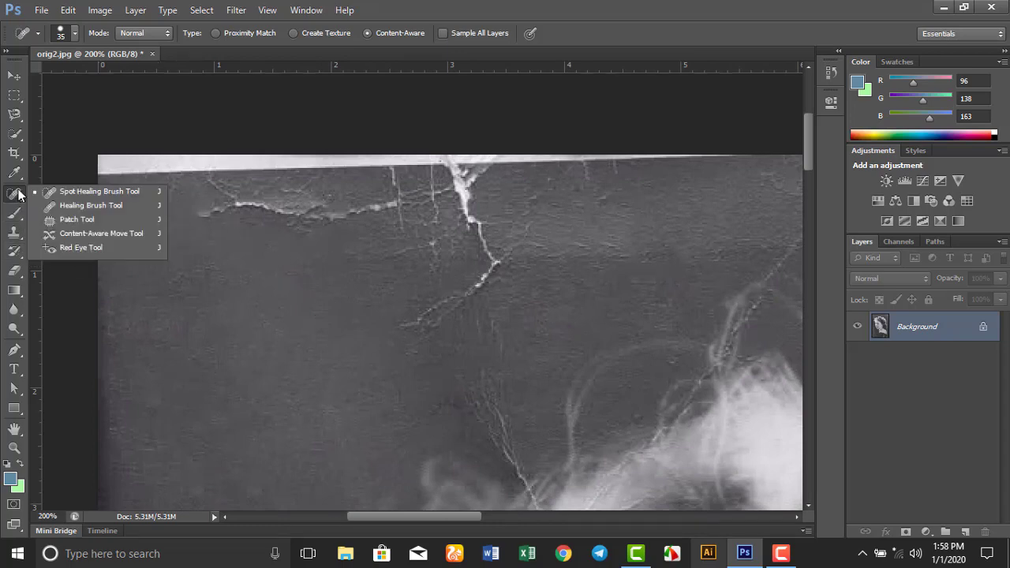
pyautogui.click(103, 220)
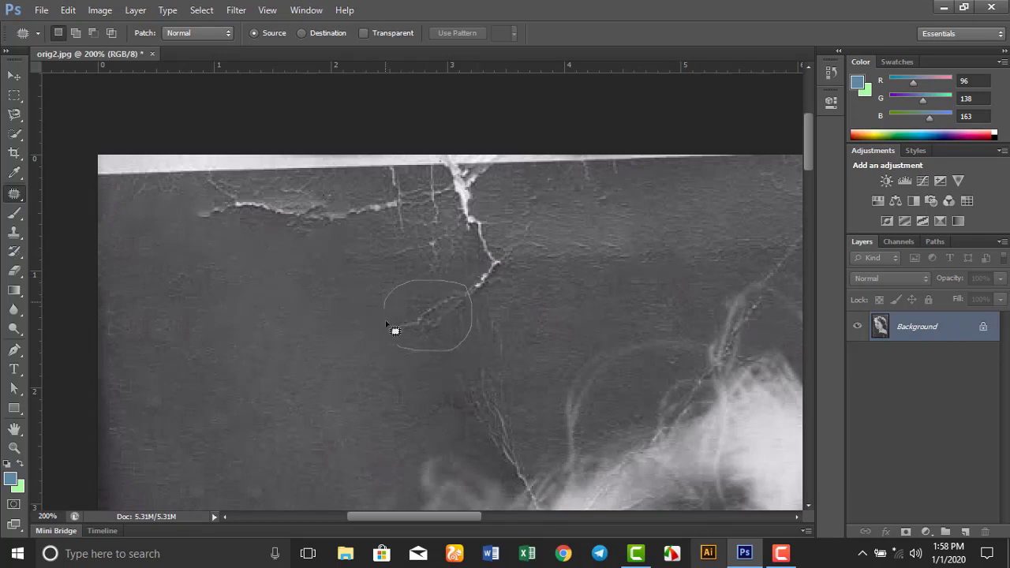
pyautogui.moveTo(407, 354); pyautogui.dragTo(409, 351)
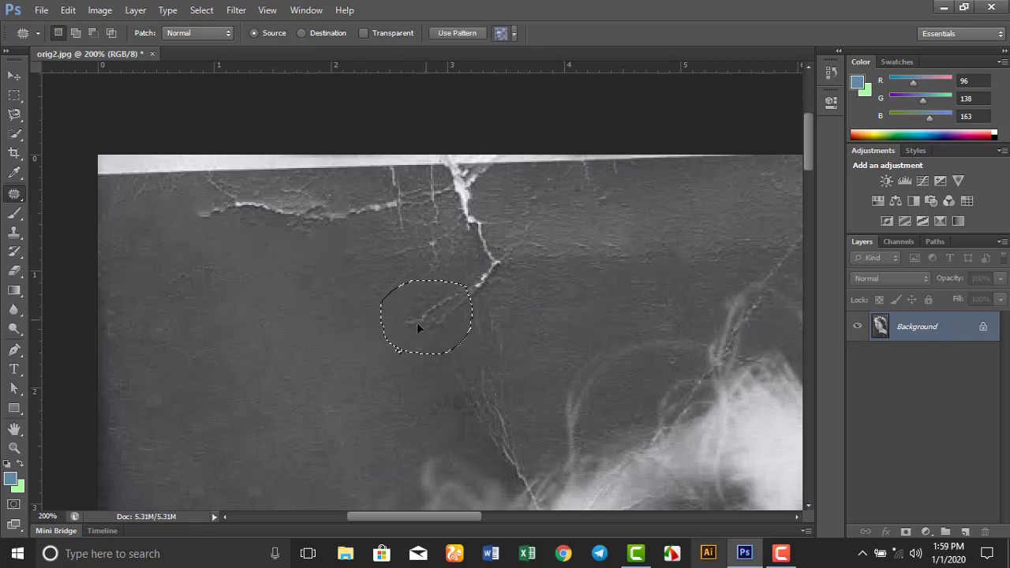
pyautogui.moveTo(418, 324); pyautogui.dragTo(350, 351)
# - Patch the faint vertical scratches just below the large crack with clean background texture
pyautogui.moveTo(571, 264); pyautogui.dragTo(371, 305)
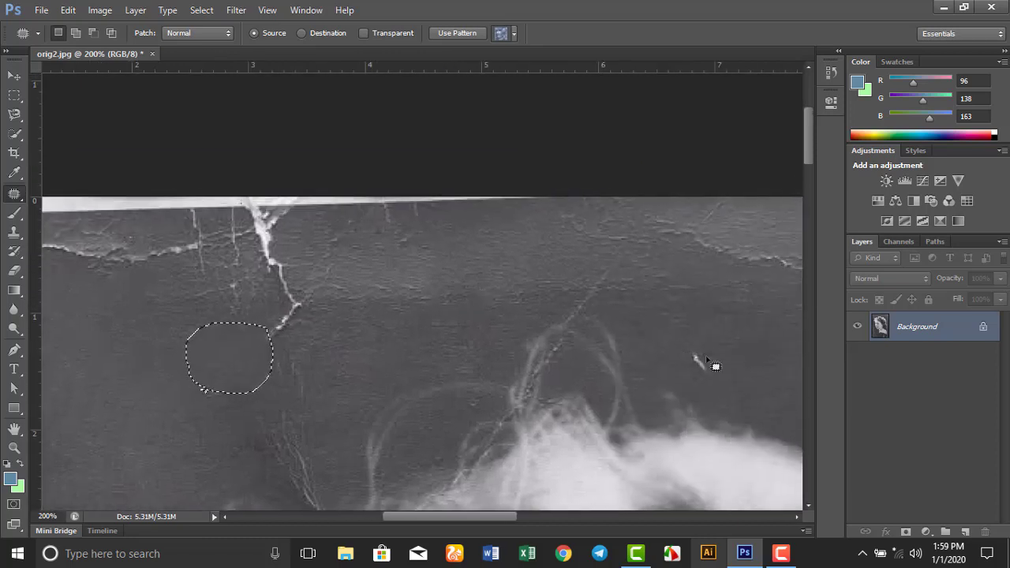
pyautogui.moveTo(723, 358)
pyautogui.mouseDown()
pyautogui.moveTo(675, 359)
pyautogui.moveTo(701, 401)
pyautogui.moveTo(728, 364)
pyautogui.moveTo(681, 270)
pyautogui.mouseUp()
pyautogui.moveTo(526, 275)
pyautogui.mouseDown()
pyautogui.moveTo(457, 332)
pyautogui.moveTo(536, 265)
pyautogui.mouseUp()
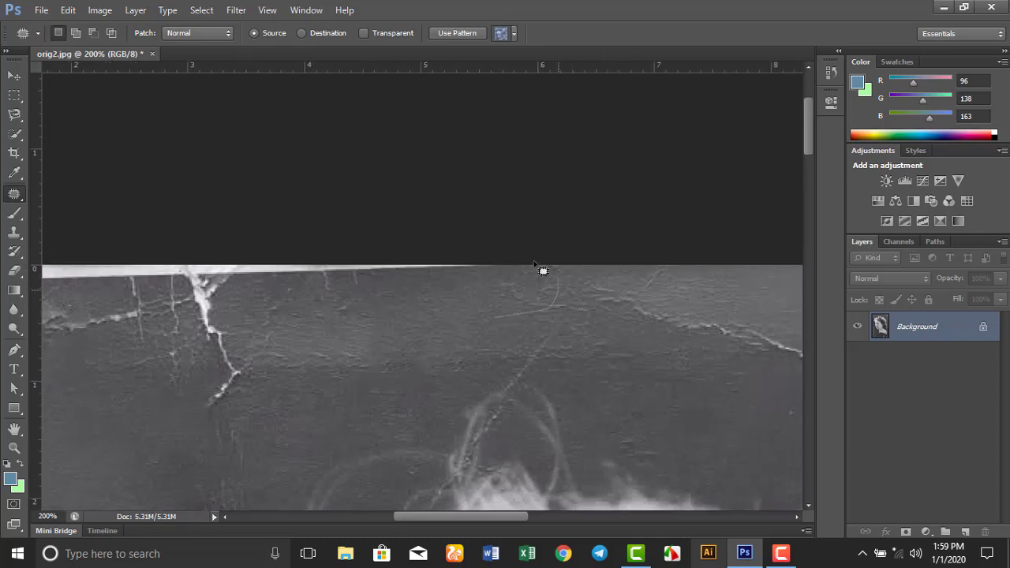
pyautogui.moveTo(517, 324); pyautogui.dragTo(518, 325)
pyautogui.moveTo(296, 371)
pyautogui.mouseDown()
pyautogui.moveTo(373, 305)
pyautogui.moveTo(330, 389)
pyautogui.moveTo(351, 352)
pyautogui.moveTo(295, 350)
pyautogui.moveTo(281, 383)
pyautogui.mouseUp()
pyautogui.moveTo(196, 345); pyautogui.dragTo(311, 305)
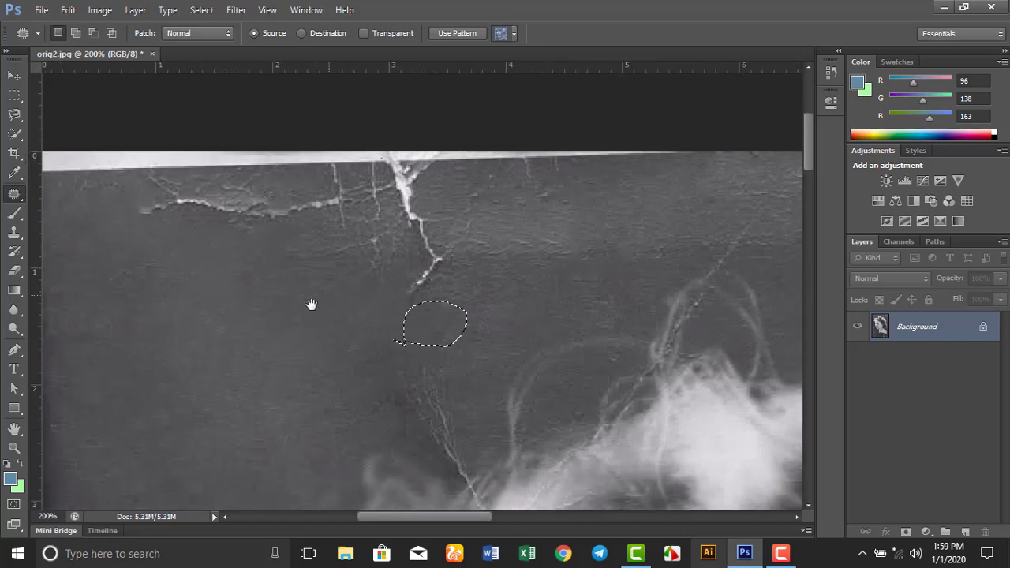
# - Outline the fine scratch lines just above the hair with the Patch Tool and replace them with clean background
pyautogui.moveTo(350, 406)
pyautogui.mouseDown()
pyautogui.moveTo(450, 433)
pyautogui.moveTo(467, 370)
pyautogui.mouseUp()
pyautogui.moveTo(368, 420); pyautogui.dragTo(235, 392)
pyautogui.moveTo(403, 374); pyautogui.dragTo(365, 257)
pyautogui.click(403, 348)
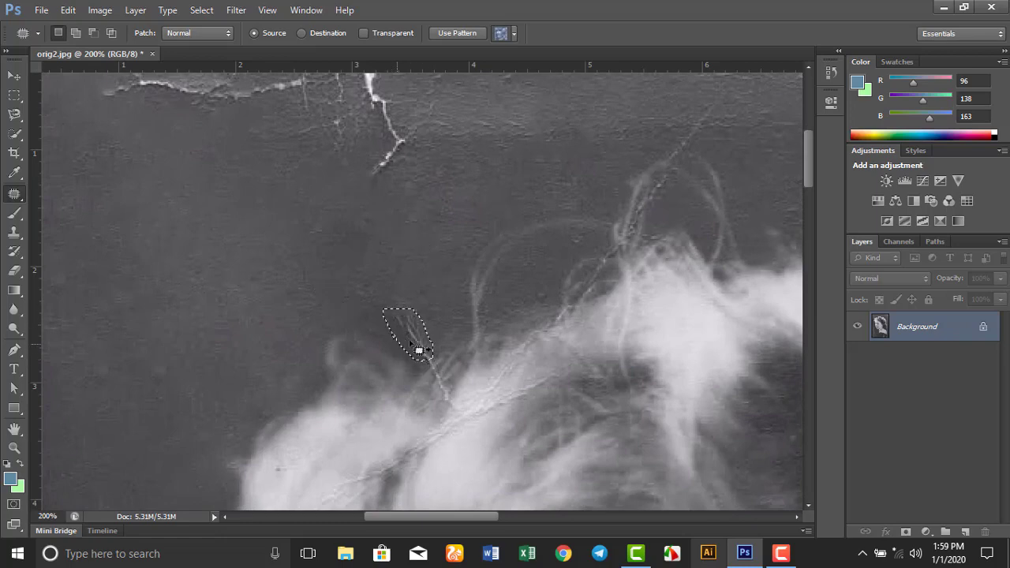
pyautogui.moveTo(418, 349); pyautogui.dragTo(360, 351)
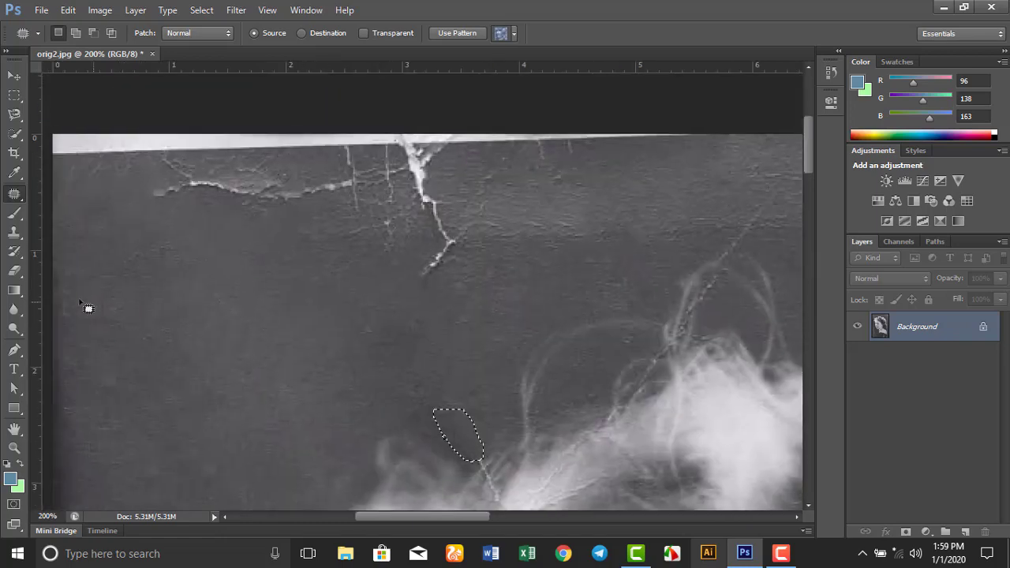
# - Switch to the Clone Stamp tool and stamp clean background over the bright left end of the horizontal crack near the upper-left corner
pyautogui.click(14, 231)
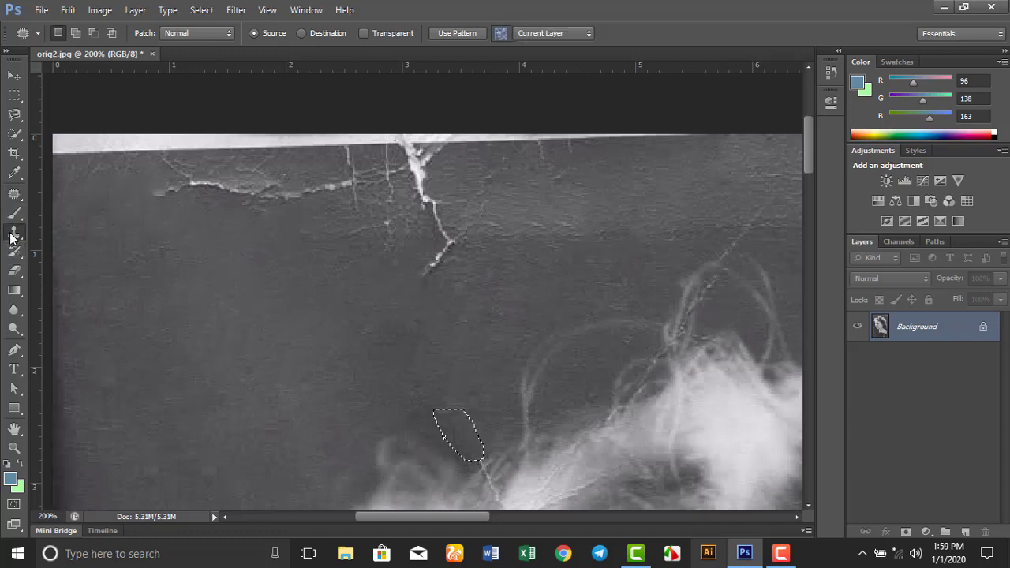
pyautogui.click(101, 230)
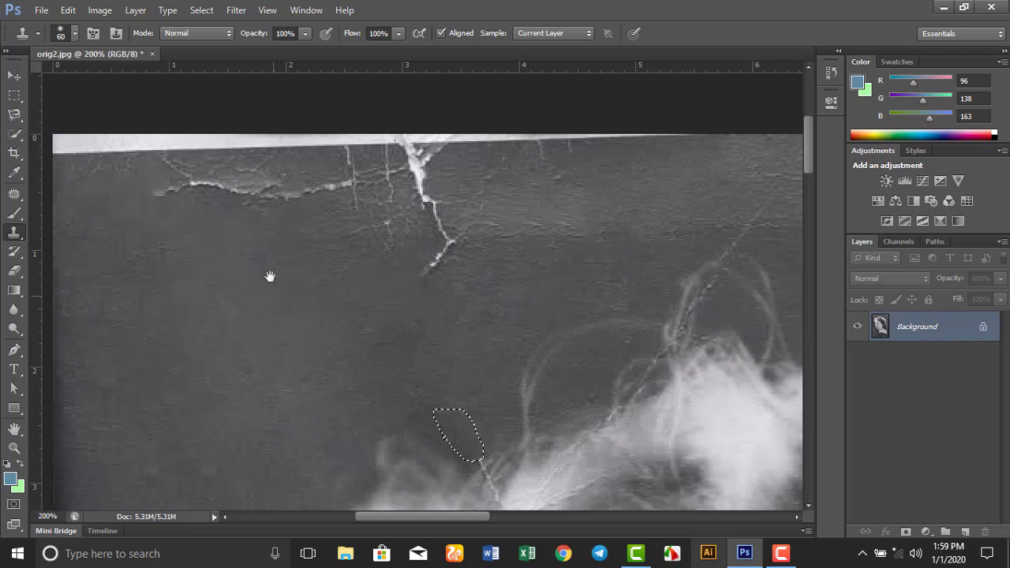
pyautogui.moveTo(244, 230); pyautogui.dragTo(345, 361)
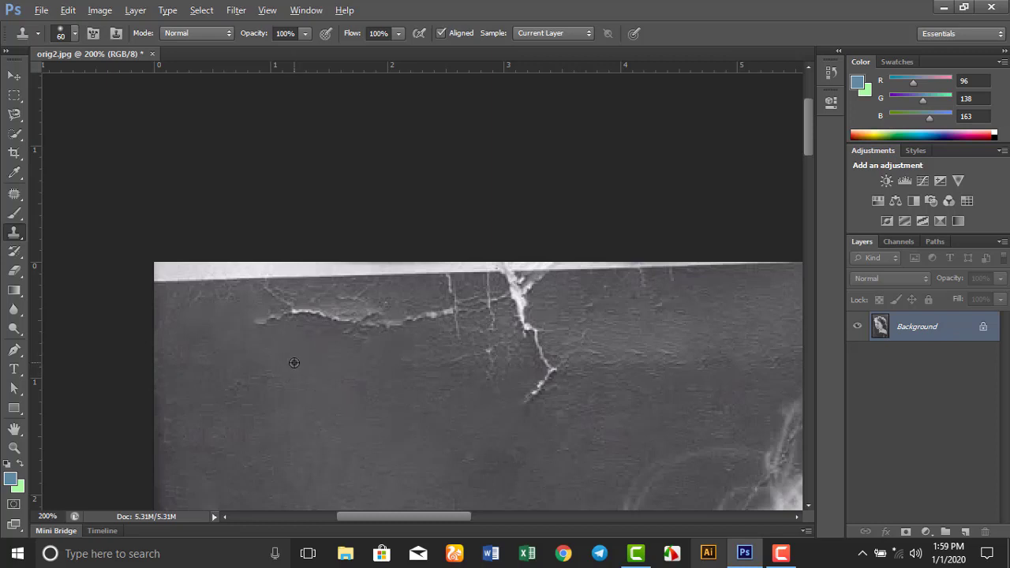
pyautogui.keyDown('alt'); pyautogui.click(294, 363); pyautogui.keyUp('alt')
pyautogui.click(265, 319)
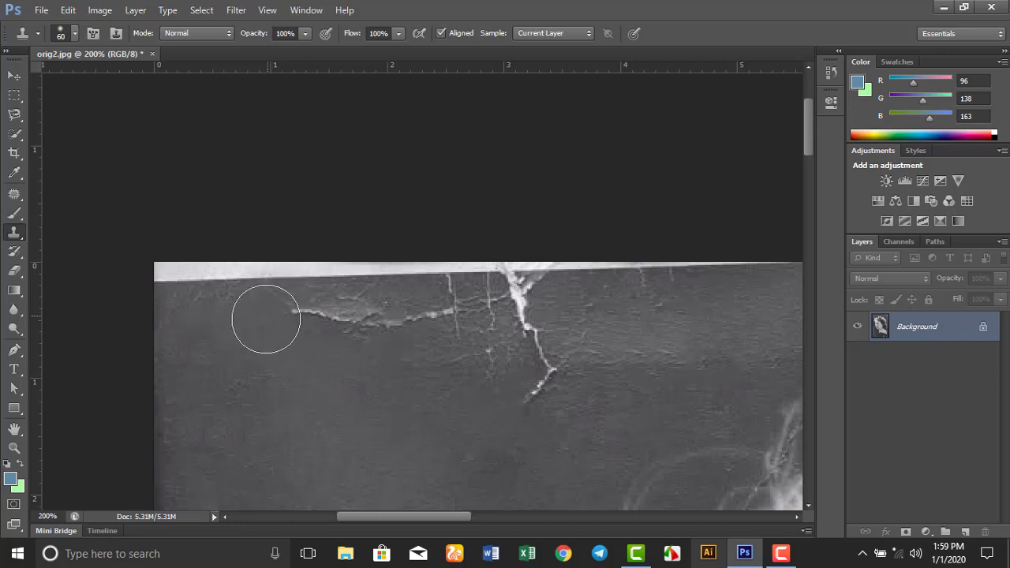
pyautogui.hotkey('ctrl', 'z')
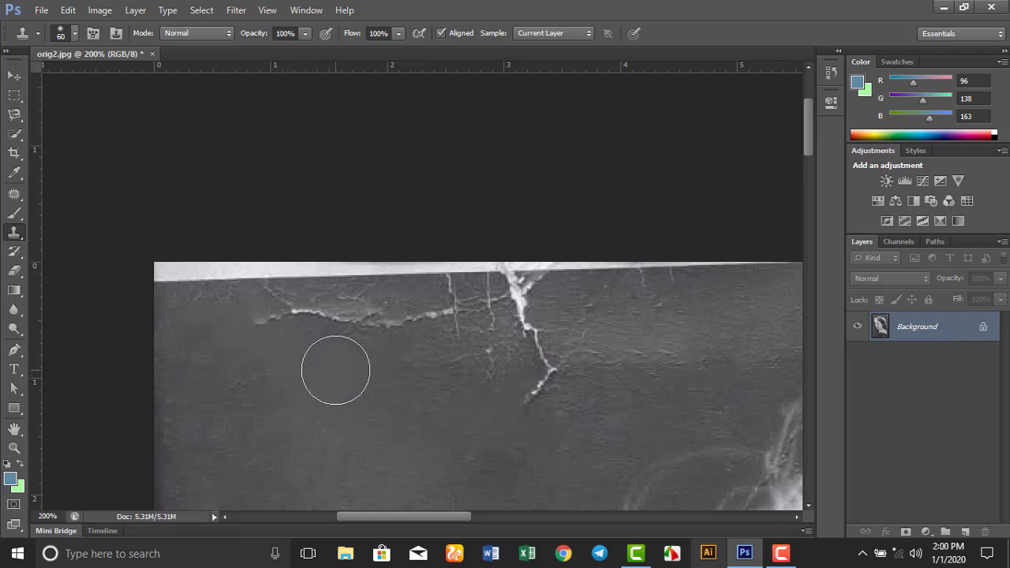
pyautogui.click(301, 309)
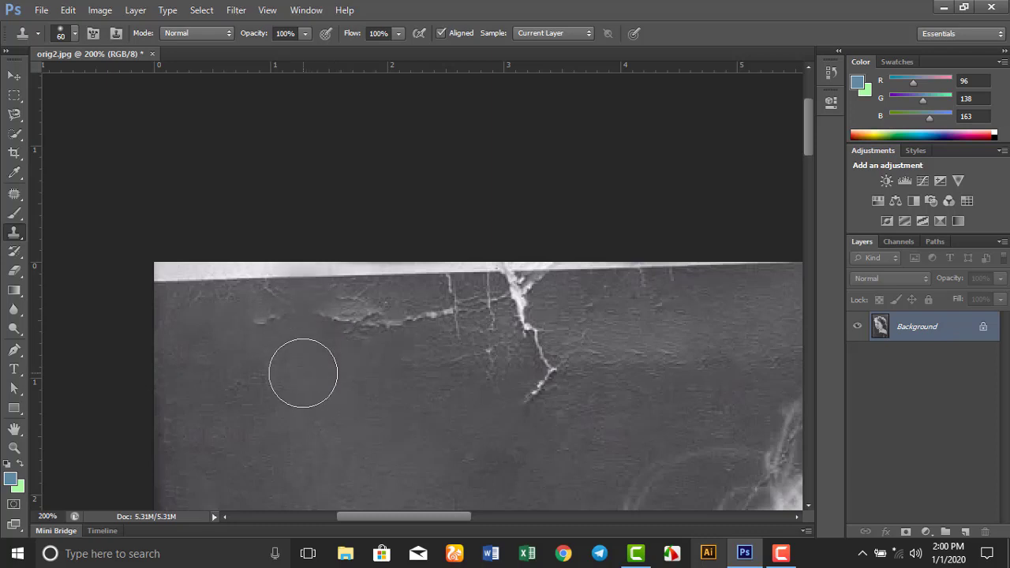
# - Clone nearby clean background over the remaining middle and right parts of the horizontal crack, sampling afresh for each section
pyautogui.keyDown('alt'); pyautogui.click(303, 373); pyautogui.keyUp('alt')
pyautogui.click(286, 327)
pyautogui.click(273, 325)
pyautogui.keyDown('alt'); pyautogui.click(354, 383); pyautogui.keyUp('alt')
pyautogui.click(357, 320)
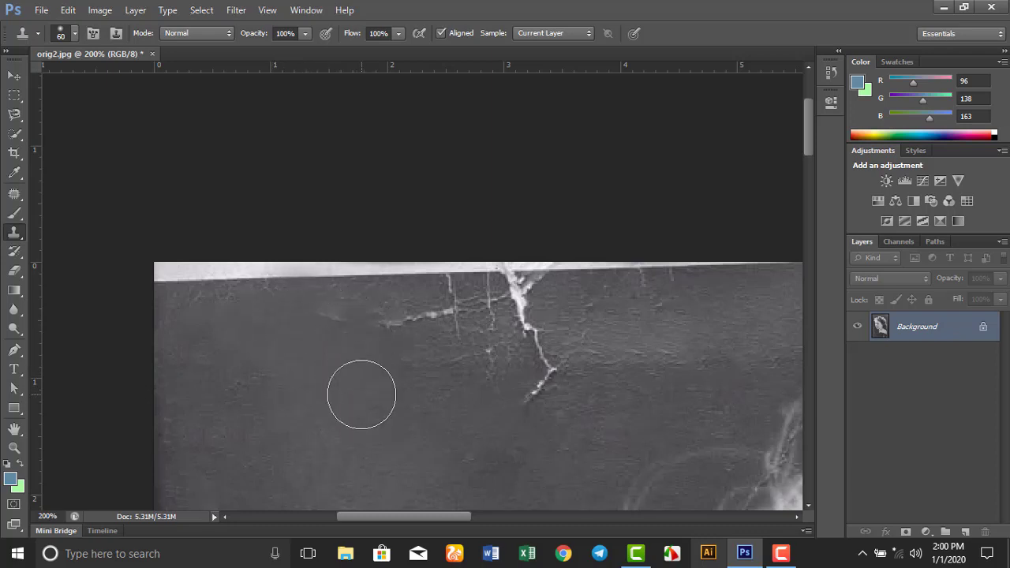
pyautogui.click(323, 313)
pyautogui.keyDown('alt'); pyautogui.click(375, 367); pyautogui.keyUp('alt')
pyautogui.click(389, 330)
pyautogui.keyDown('alt'); pyautogui.click(438, 409); pyautogui.keyUp('alt')
pyautogui.click(430, 321)
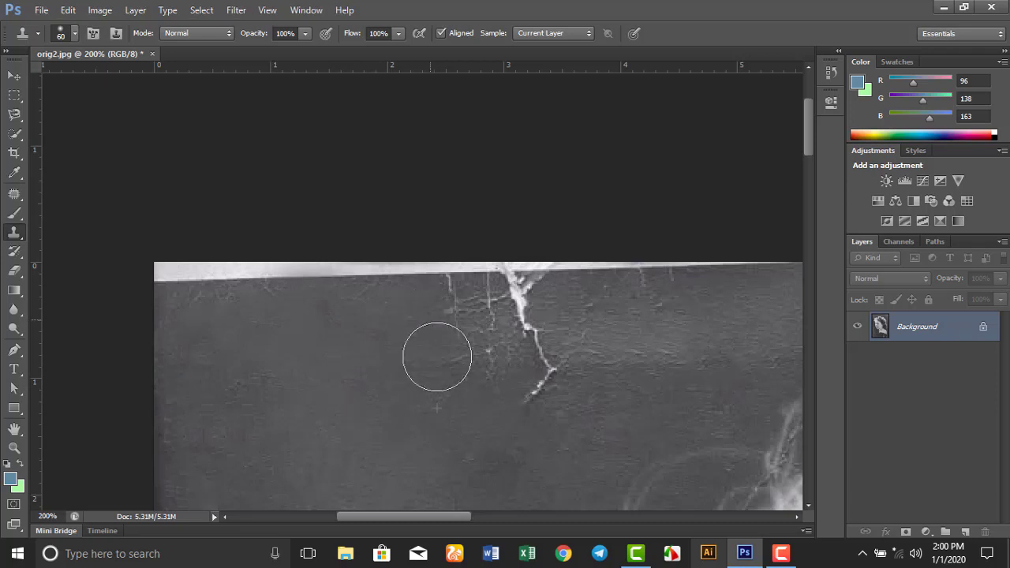
# - Clone clean background over the thin vertical scratches between the former horizontal crack and the large crack
pyautogui.keyDown('alt'); pyautogui.click(450, 404); pyautogui.keyUp('alt')
pyautogui.click(508, 334)
pyautogui.keyDown('alt'); pyautogui.click(474, 377); pyautogui.keyUp('alt')
pyautogui.click(455, 309)
pyautogui.keyDown('alt'); pyautogui.click(456, 360); pyautogui.keyUp('alt')
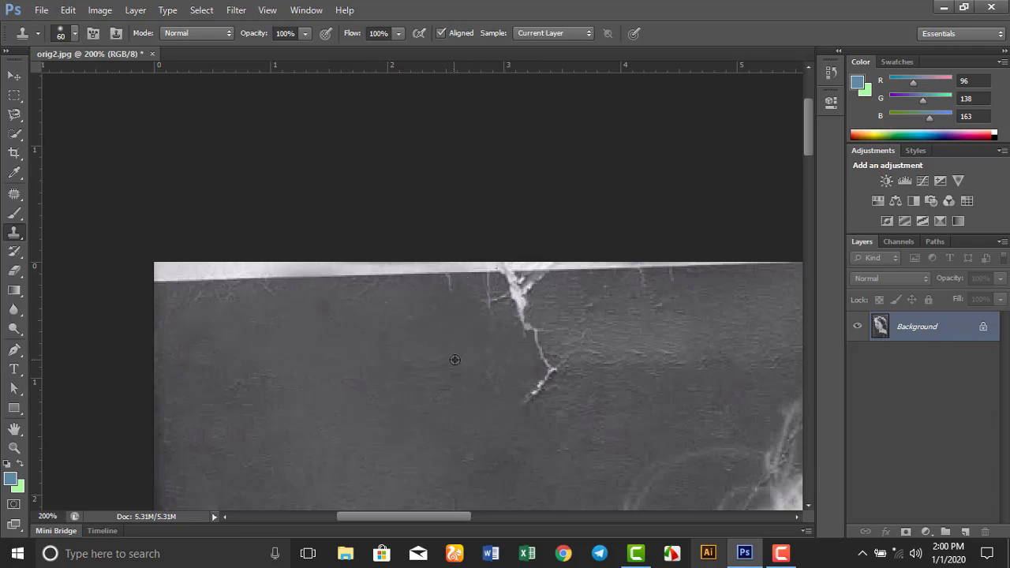
pyautogui.click(489, 301)
# - Clone background from just below over the tail and middle of the large crack, working upward
pyautogui.keyDown('alt'); pyautogui.click(528, 448); pyautogui.keyUp('alt')
pyautogui.click(543, 388)
pyautogui.keyDown('alt'); pyautogui.click(549, 434); pyautogui.keyUp('alt')
pyautogui.click(550, 383)
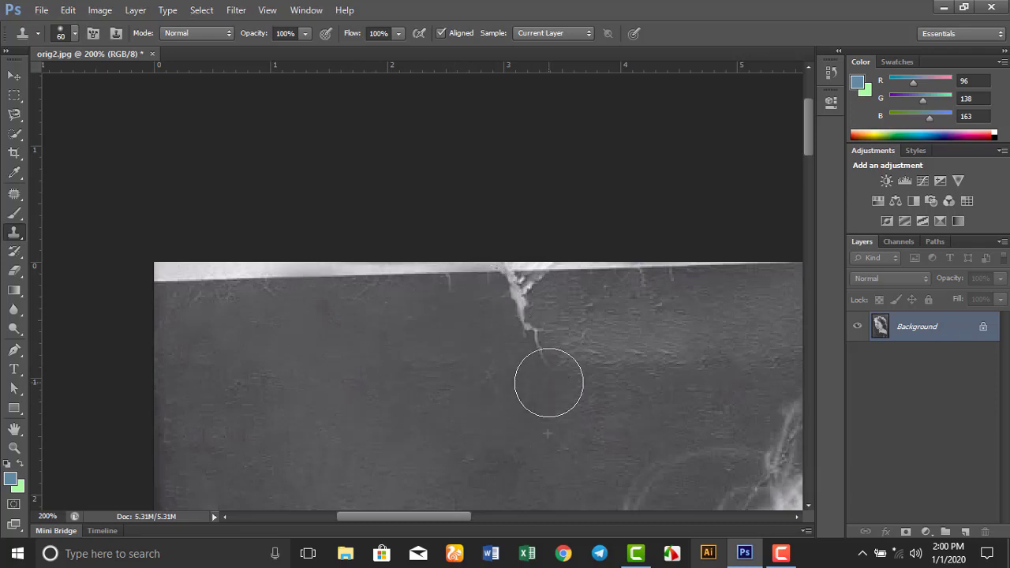
pyautogui.keyDown('alt'); pyautogui.click(554, 430); pyautogui.keyUp('alt')
pyautogui.click(522, 339)
pyautogui.keyDown('alt'); pyautogui.click(566, 393); pyautogui.keyUp('alt')
pyautogui.click(551, 355)
pyautogui.keyDown('alt'); pyautogui.click(555, 382); pyautogui.keyUp('alt')
pyautogui.click(537, 332)
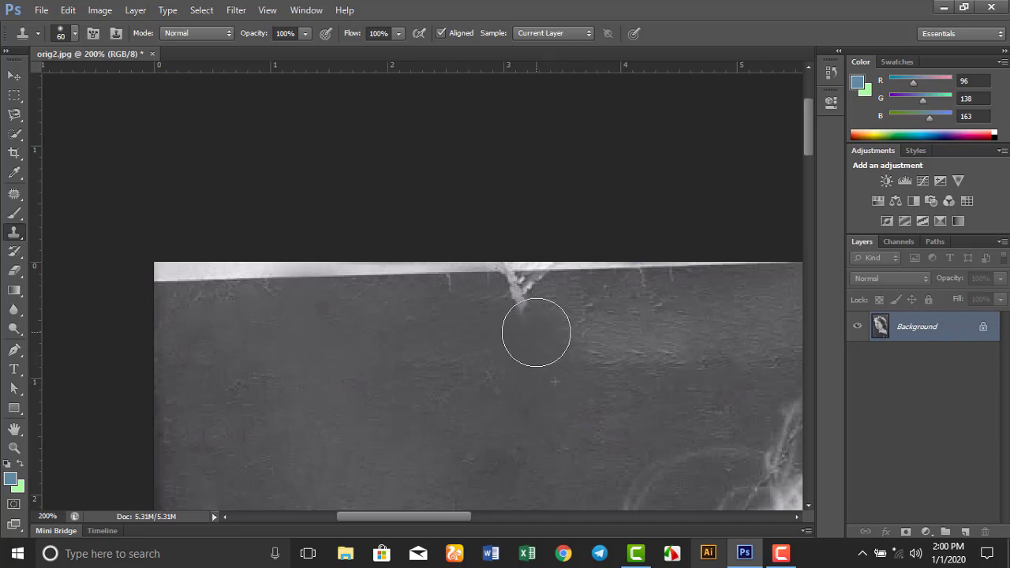
# - Stamp clean background over the wide upper end of the large crack up to the photo's top edge
pyautogui.click(529, 300)
pyautogui.keyDown('alt'); pyautogui.click(557, 355); pyautogui.keyUp('alt')
pyautogui.click(532, 282)
pyautogui.keyDown('alt'); pyautogui.click(561, 357); pyautogui.keyUp('alt')
pyautogui.click(525, 282)
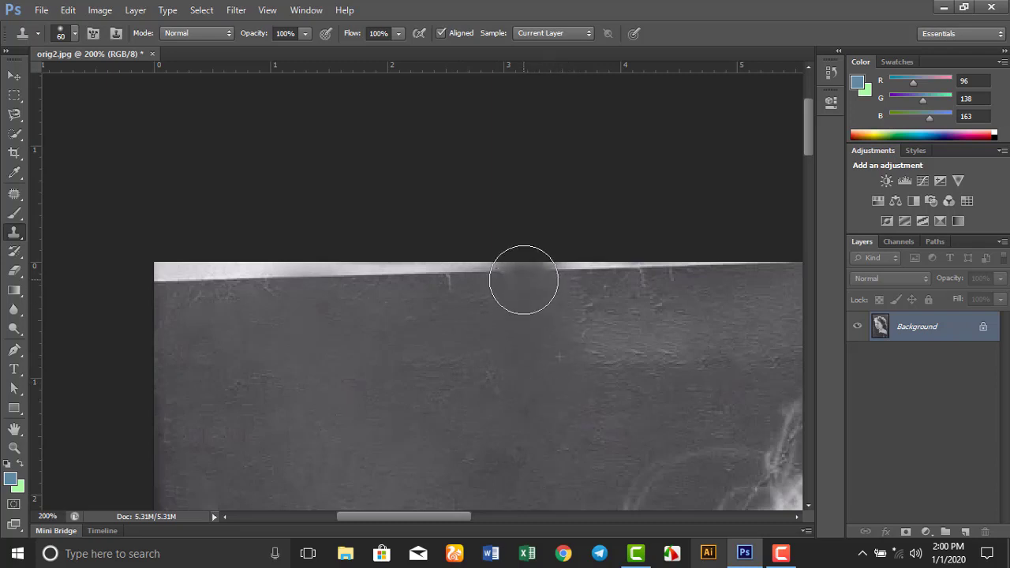
# - Clone background over the white strip along the photo's top edge, from the former large crack toward the right
pyautogui.keyDown('alt'); pyautogui.click(564, 335); pyautogui.keyUp('alt')
pyautogui.click(560, 271)
pyautogui.moveTo(559, 271)
pyautogui.mouseDown()
pyautogui.moveTo(587, 325)
pyautogui.moveTo(592, 272)
pyautogui.moveTo(604, 323)
pyautogui.moveTo(623, 263)
pyautogui.moveTo(622, 334)
pyautogui.moveTo(596, 272)
pyautogui.moveTo(652, 325)
pyautogui.moveTo(663, 271)
pyautogui.moveTo(677, 334)
pyautogui.moveTo(681, 279)
pyautogui.moveTo(719, 319)
pyautogui.moveTo(719, 269)
pyautogui.mouseUp()
pyautogui.moveTo(719, 345); pyautogui.dragTo(442, 433)
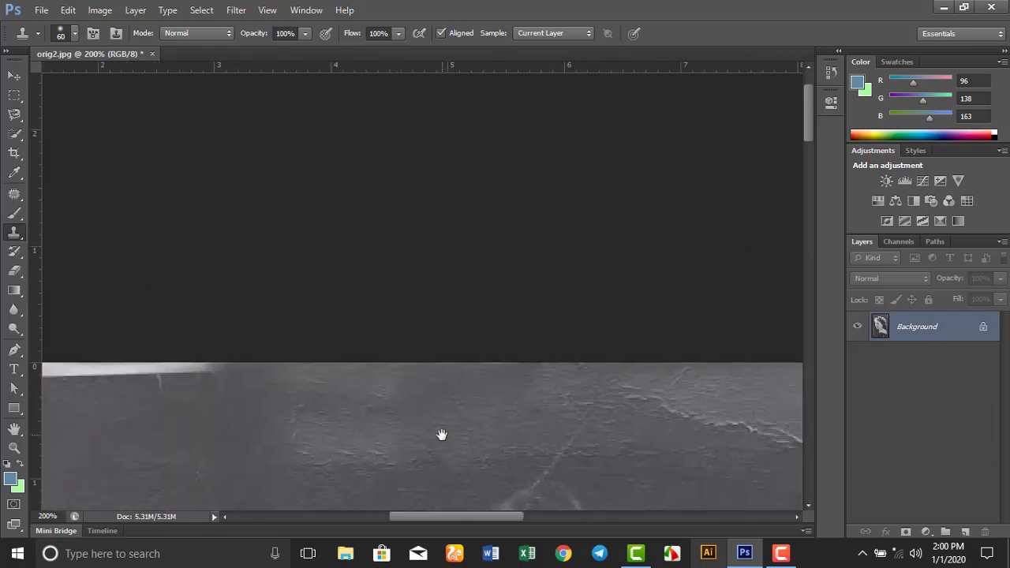
pyautogui.moveTo(315, 435); pyautogui.dragTo(361, 436)
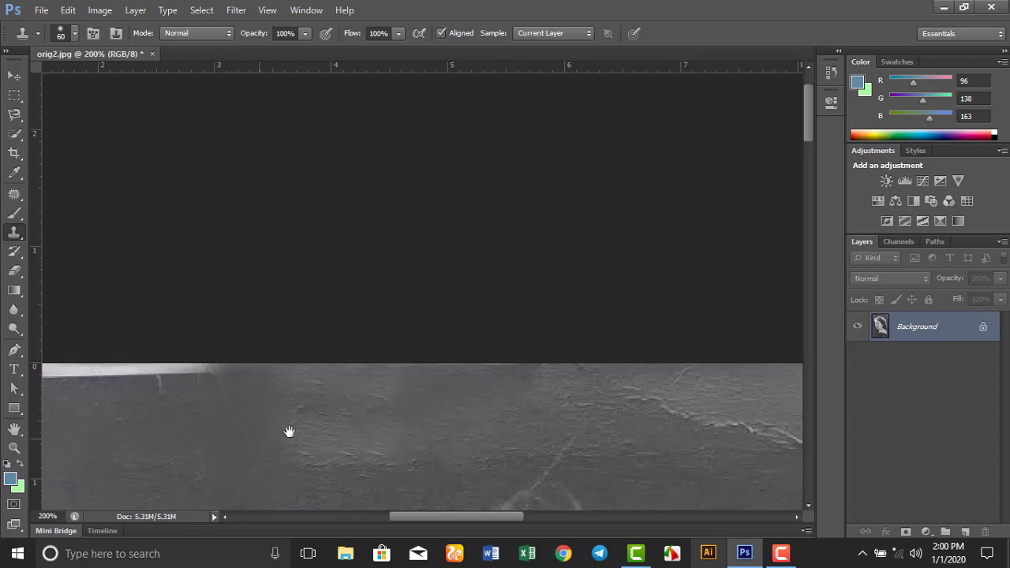
# - Clone background over the remaining white strip along the top edge toward the photo's upper-left corner
pyautogui.moveTo(289, 427); pyautogui.dragTo(498, 366)
pyautogui.moveTo(450, 406)
pyautogui.mouseDown()
pyautogui.moveTo(435, 304)
pyautogui.moveTo(432, 349)
pyautogui.moveTo(413, 317)
pyautogui.moveTo(353, 309)
pyautogui.moveTo(367, 334)
pyautogui.moveTo(370, 308)
pyautogui.moveTo(332, 321)
pyautogui.moveTo(278, 310)
pyautogui.moveTo(295, 312)
pyautogui.moveTo(247, 324)
pyautogui.mouseUp()
pyautogui.keyDown('alt'); pyautogui.click(278, 367); pyautogui.keyUp('alt')
pyautogui.keyDown('alt'); pyautogui.click(248, 348); pyautogui.keyUp('alt')
pyautogui.click(237, 319)
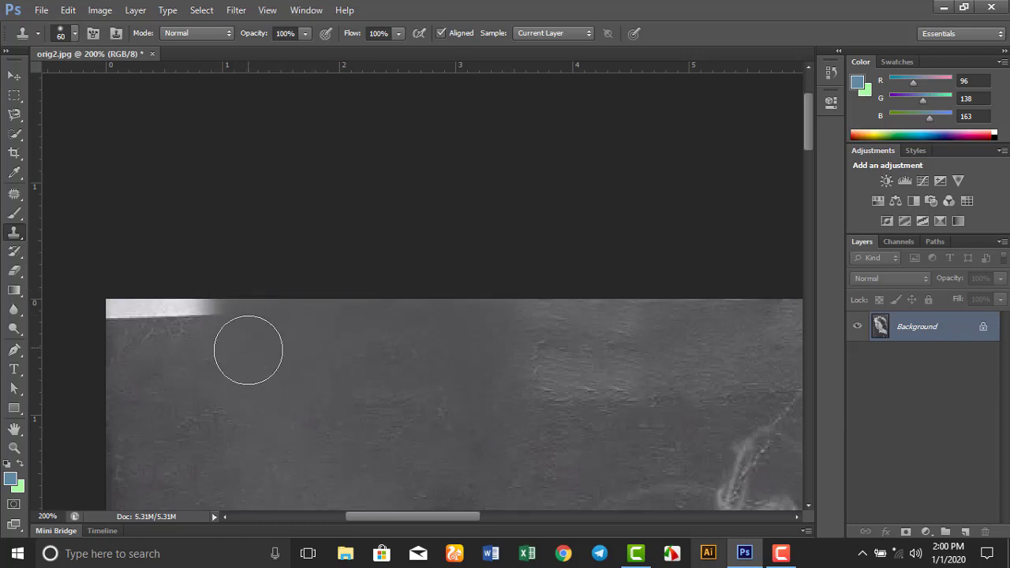
pyautogui.keyDown('alt'); pyautogui.click(244, 363); pyautogui.keyUp('alt')
pyautogui.click(223, 301)
pyautogui.keyDown('alt'); pyautogui.click(218, 341); pyautogui.keyUp('alt')
pyautogui.click(202, 323)
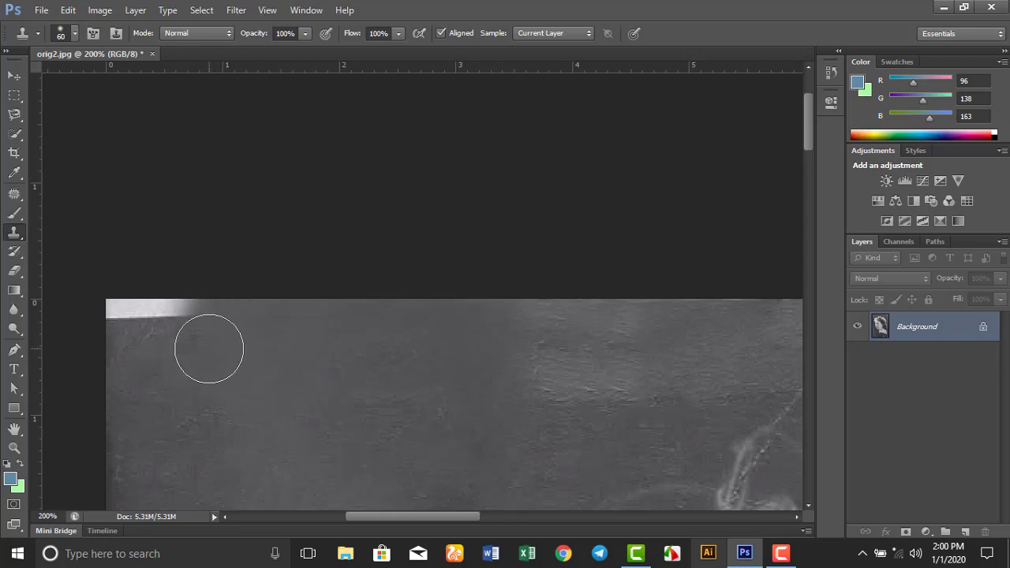
pyautogui.moveTo(209, 348)
pyautogui.mouseDown()
pyautogui.moveTo(181, 312)
pyautogui.moveTo(180, 352)
pyautogui.moveTo(167, 366)
pyautogui.moveTo(135, 311)
pyautogui.moveTo(140, 332)
pyautogui.moveTo(111, 314)
pyautogui.moveTo(176, 334)
pyautogui.mouseUp()
# - Clone smoother dark background over the light, rough band of texture below the photo's top edge
pyautogui.moveTo(522, 382); pyautogui.dragTo(421, 244)
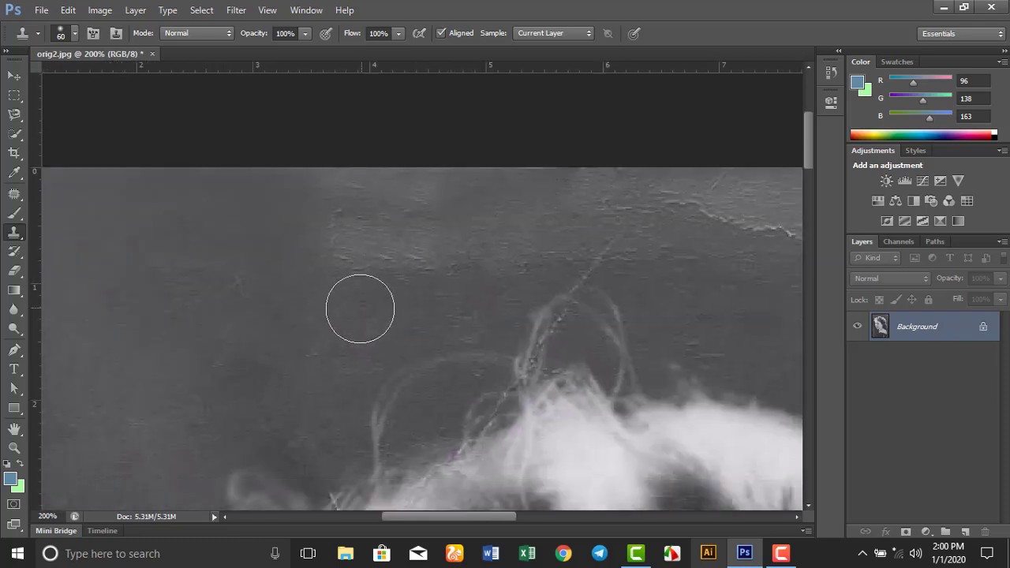
pyautogui.keyDown('alt'); pyautogui.click(402, 305); pyautogui.keyUp('alt')
pyautogui.click(405, 244)
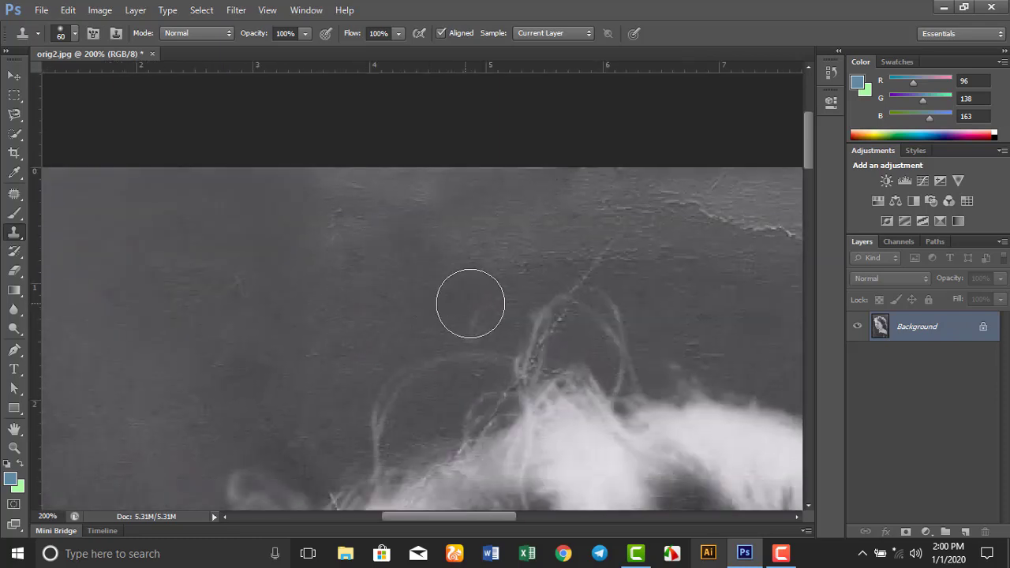
# - Clone clean background over the diagonal scratch and the stray strands around it above the hair
pyautogui.moveTo(545, 260)
pyautogui.mouseDown()
pyautogui.moveTo(2, 282)
pyautogui.moveTo(214, 286)
pyautogui.mouseUp()
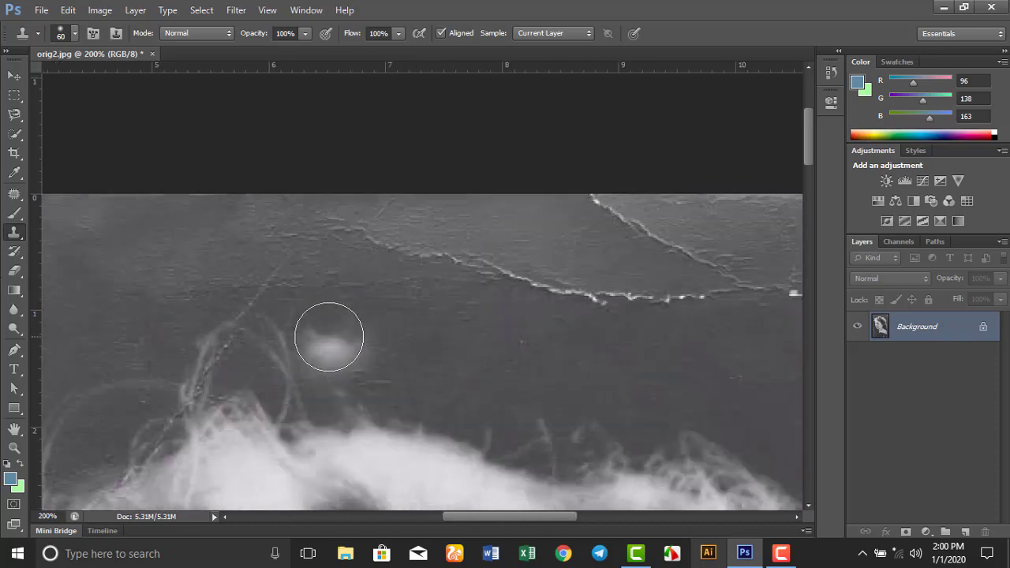
pyautogui.keyDown('alt'); pyautogui.click(305, 331); pyautogui.keyUp('alt')
pyautogui.click(246, 302)
pyautogui.keyDown('alt'); pyautogui.click(307, 336); pyautogui.keyUp('alt')
pyautogui.click(217, 352)
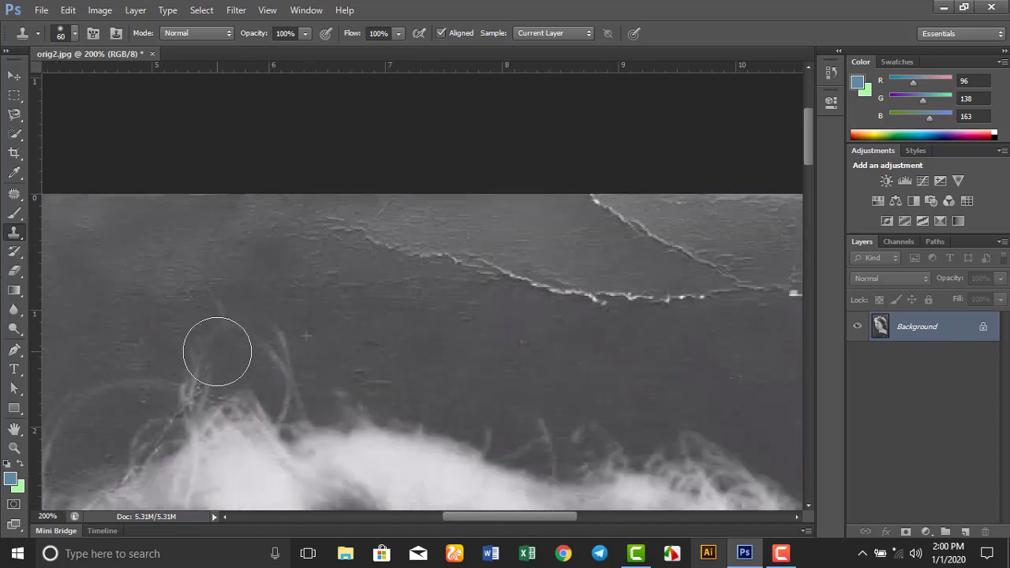
pyautogui.moveTo(202, 351); pyautogui.dragTo(204, 387)
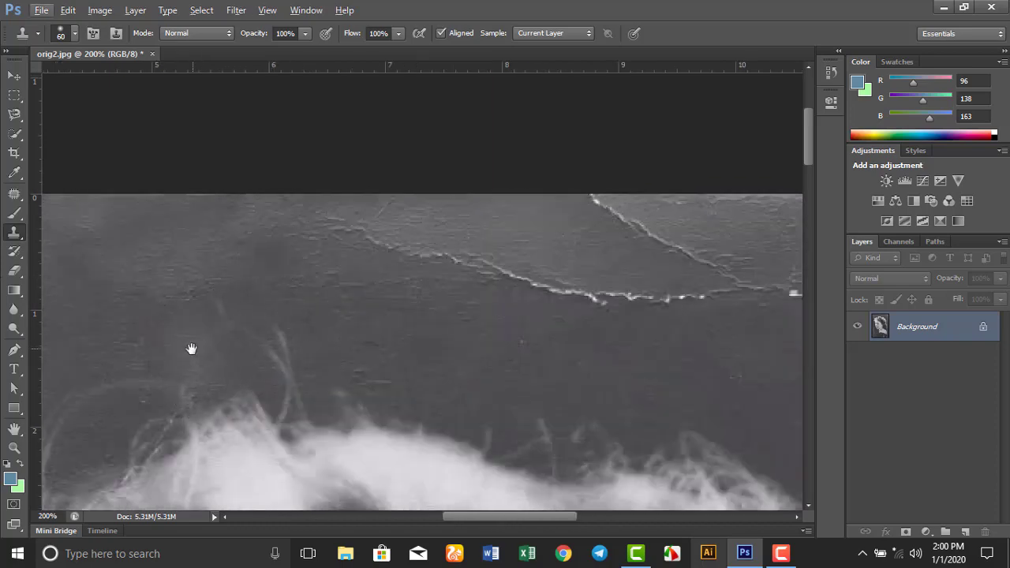
pyautogui.moveTo(192, 350); pyautogui.dragTo(316, 210)
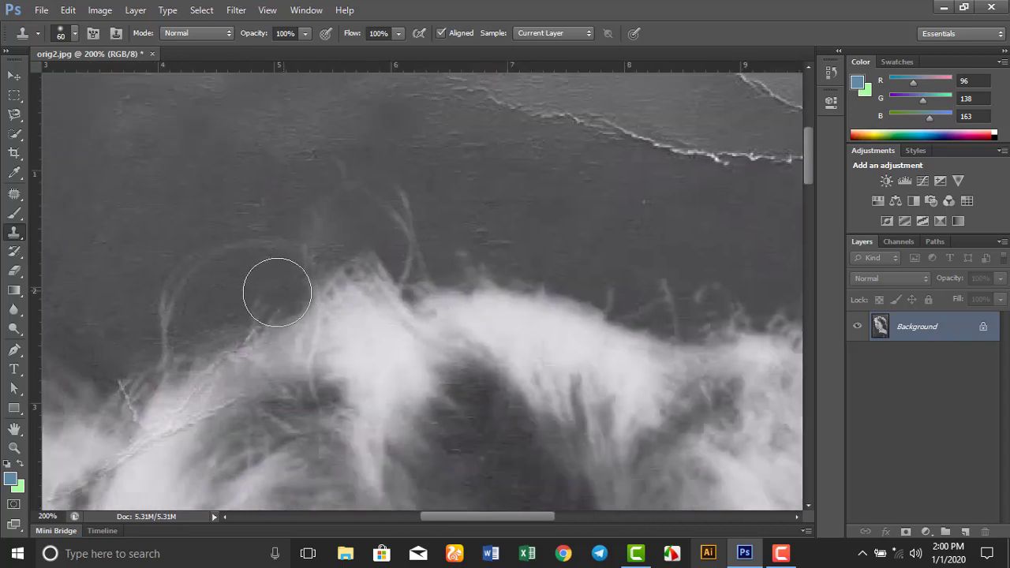
# - Clone clean background over the left section of the long jagged crack above the hair
pyautogui.moveTo(568, 205); pyautogui.dragTo(448, 353)
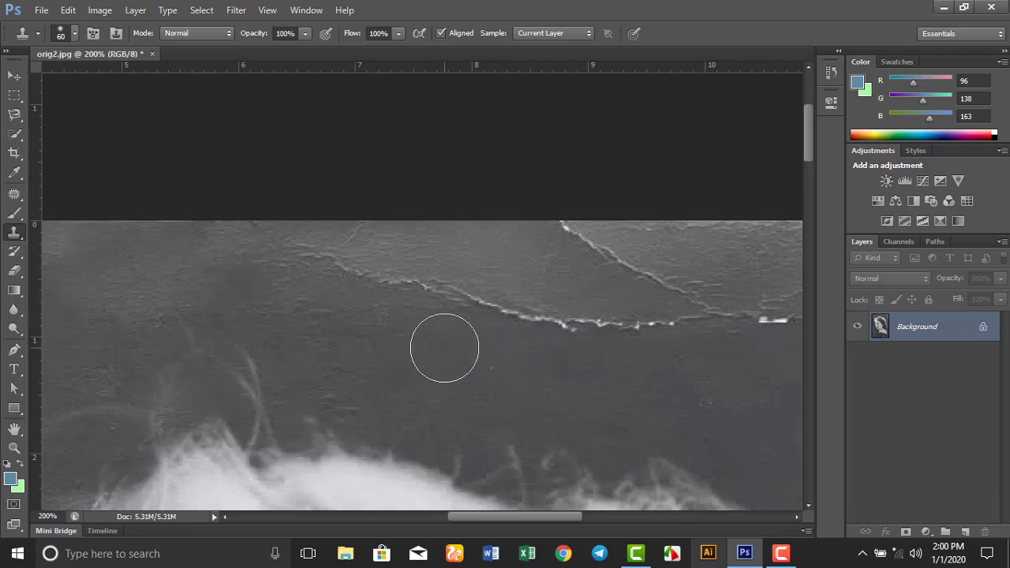
pyautogui.moveTo(434, 326)
pyautogui.mouseDown()
pyautogui.moveTo(416, 283)
pyautogui.moveTo(323, 253)
pyautogui.moveTo(319, 282)
pyautogui.moveTo(270, 232)
pyautogui.mouseUp()
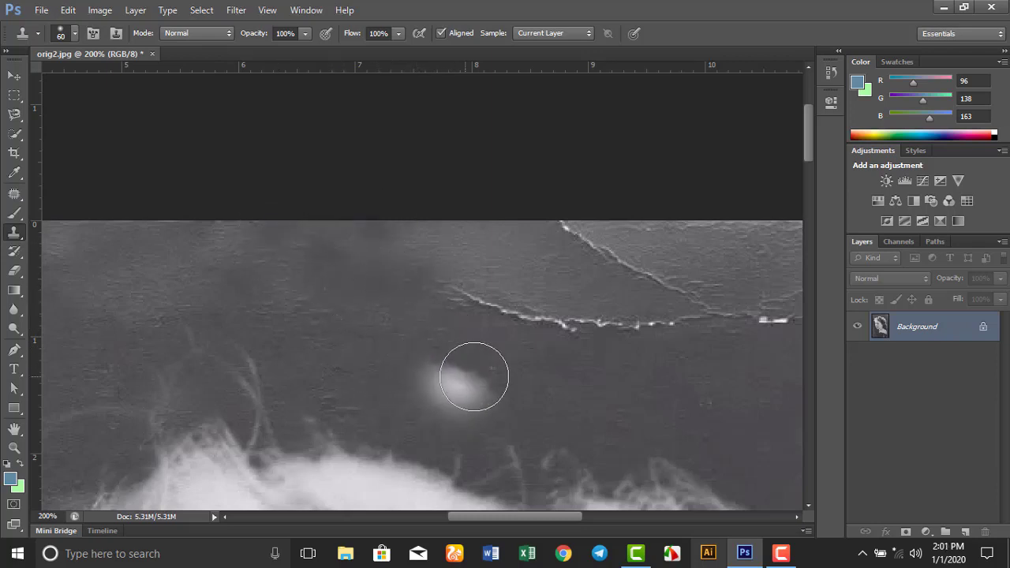
pyautogui.moveTo(495, 372); pyautogui.dragTo(399, 334)
pyautogui.keyDown('alt'); pyautogui.click(398, 280); pyautogui.keyUp('alt')
pyautogui.click(397, 263)
pyautogui.keyDown('alt'); pyautogui.click(388, 325); pyautogui.keyUp('alt')
pyautogui.click(386, 268)
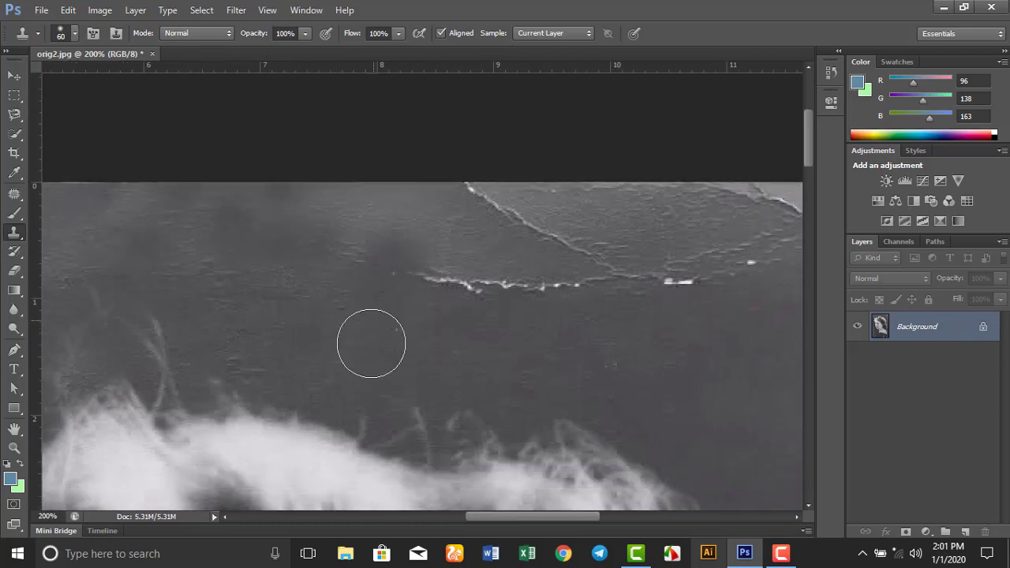
# - Clone background sampled from below over the bright middle section of the jagged crack, continuing toward the right
pyautogui.keyDown('alt'); pyautogui.click(372, 342); pyautogui.keyUp('alt')
pyautogui.click(367, 265)
pyautogui.keyDown('alt'); pyautogui.click(458, 342); pyautogui.keyUp('alt')
pyautogui.click(456, 295)
pyautogui.keyDown('alt'); pyautogui.click(453, 339); pyautogui.keyUp('alt')
pyautogui.click(439, 282)
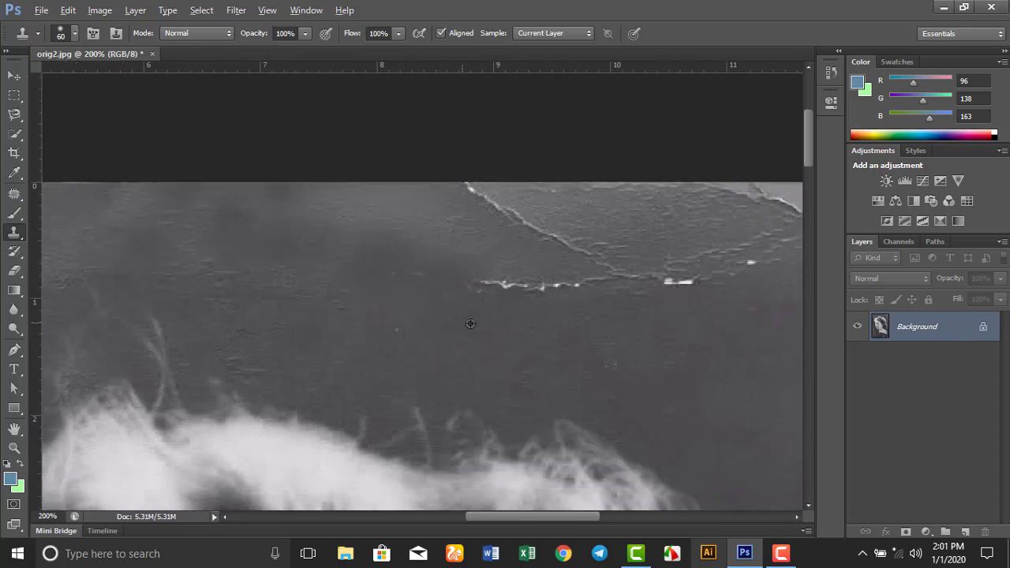
pyautogui.keyDown('alt'); pyautogui.click(471, 323); pyautogui.keyUp('alt')
pyautogui.click(496, 256)
pyautogui.keyDown('alt'); pyautogui.click(515, 347); pyautogui.keyUp('alt')
pyautogui.click(513, 294)
pyautogui.keyDown('alt'); pyautogui.click(521, 344); pyautogui.keyUp('alt')
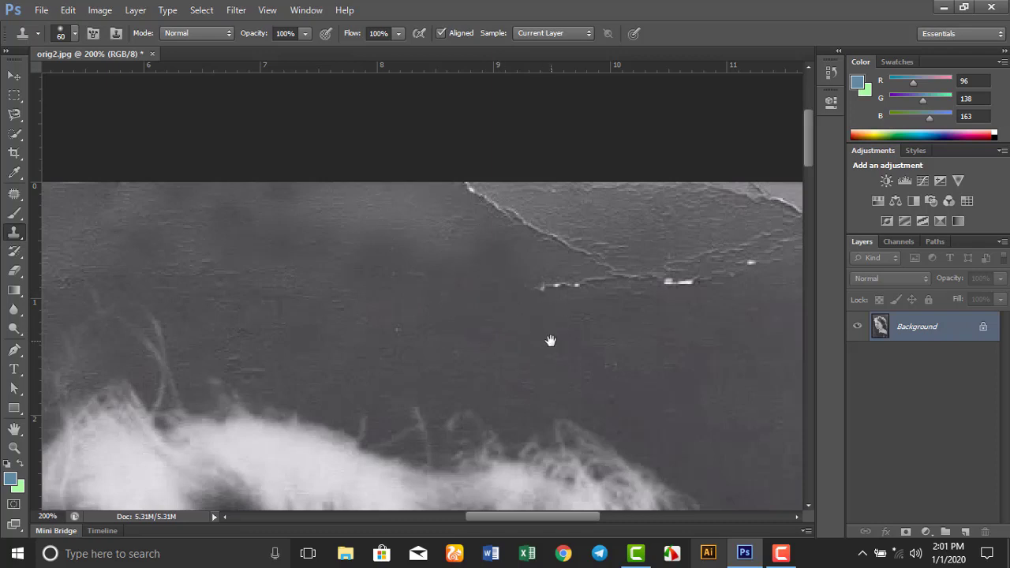
# - Clone clean background over the jagged crack's right end and the diagonal crack running from there up to the top edge
pyautogui.moveTo(550, 341); pyautogui.dragTo(402, 345)
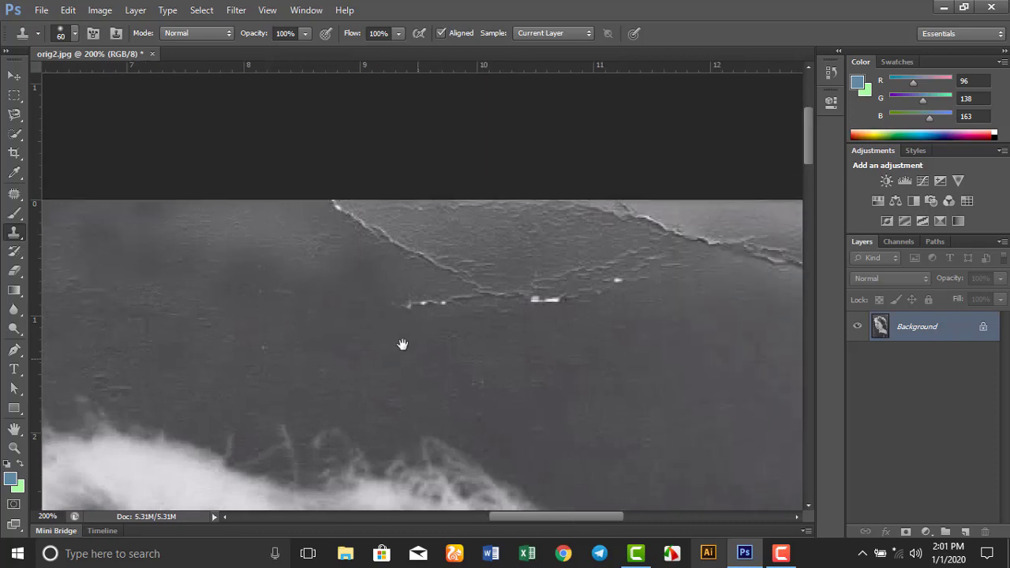
pyautogui.keyDown('alt'); pyautogui.click(456, 351); pyautogui.keyUp('alt')
pyautogui.click(468, 263)
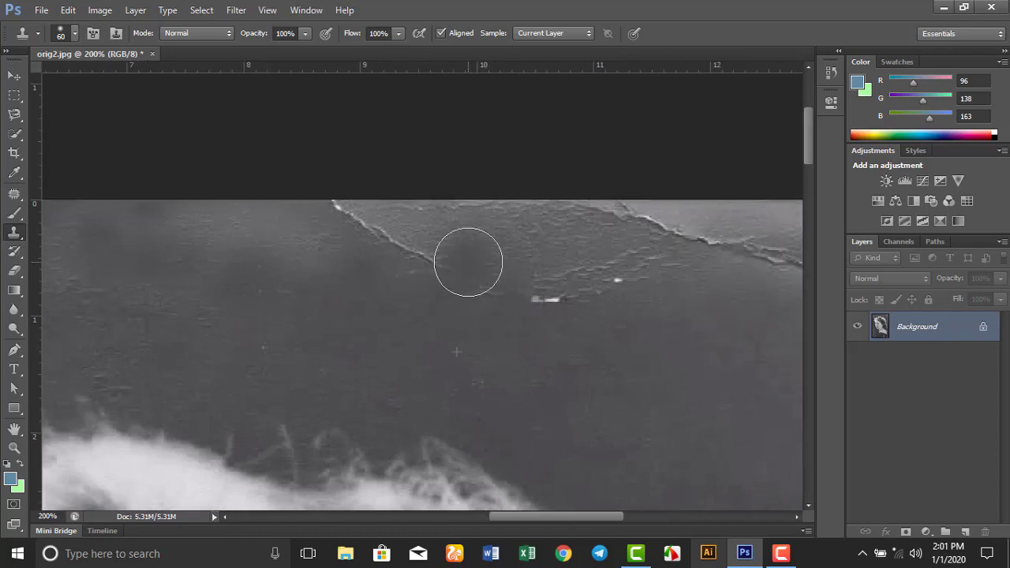
pyautogui.moveTo(468, 262)
pyautogui.mouseDown()
pyautogui.moveTo(459, 296)
pyautogui.moveTo(437, 275)
pyautogui.moveTo(406, 304)
pyautogui.moveTo(406, 257)
pyautogui.moveTo(397, 289)
pyautogui.moveTo(340, 219)
pyautogui.mouseUp()
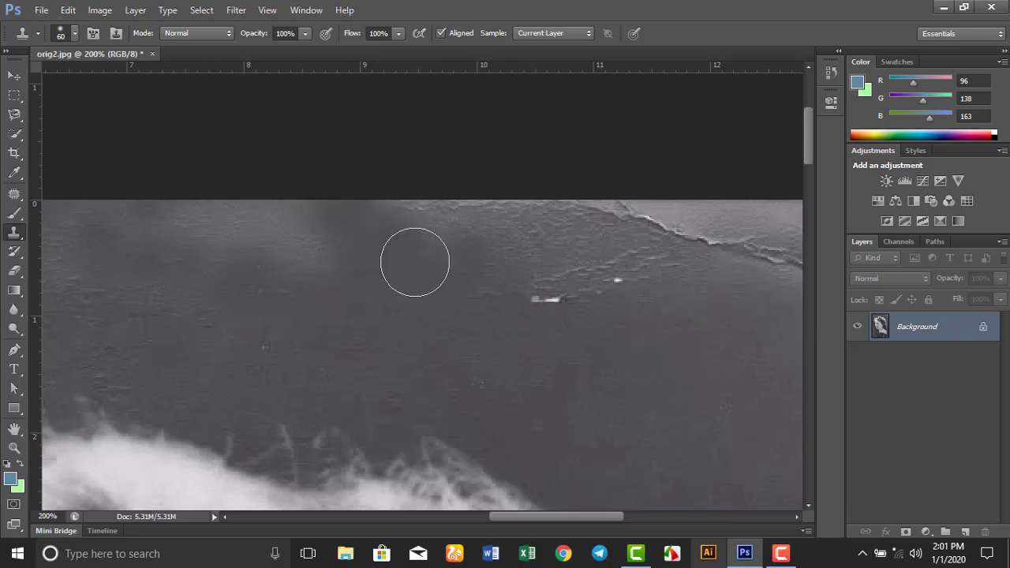
# - Clone background over the bright speck and fine creases beneath the next diagonal crack
pyautogui.hscroll(5, 386, 334)
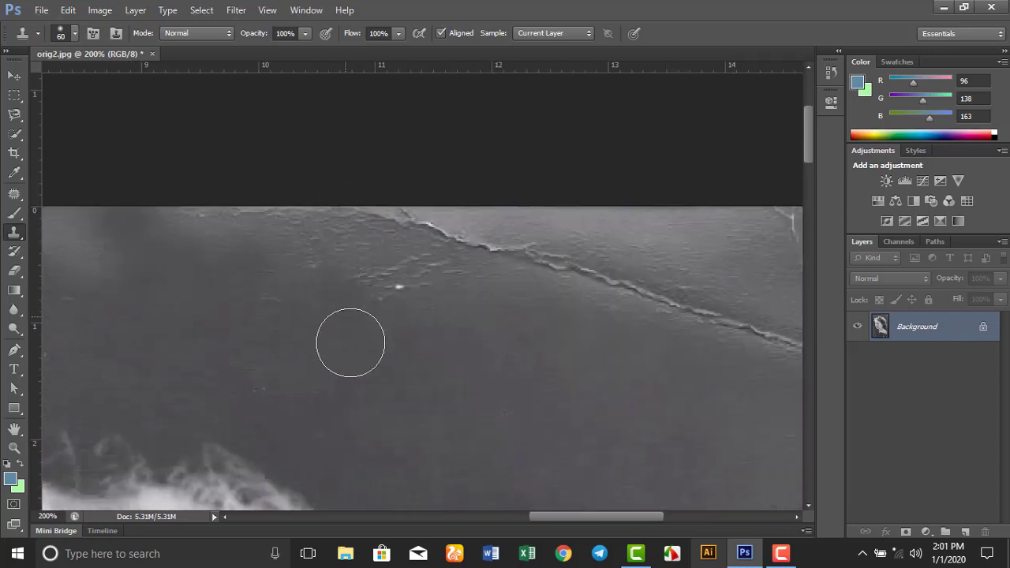
pyautogui.moveTo(350, 342)
pyautogui.mouseDown()
pyautogui.moveTo(381, 287)
pyautogui.moveTo(403, 325)
pyautogui.moveTo(414, 296)
pyautogui.moveTo(407, 332)
pyautogui.mouseUp()
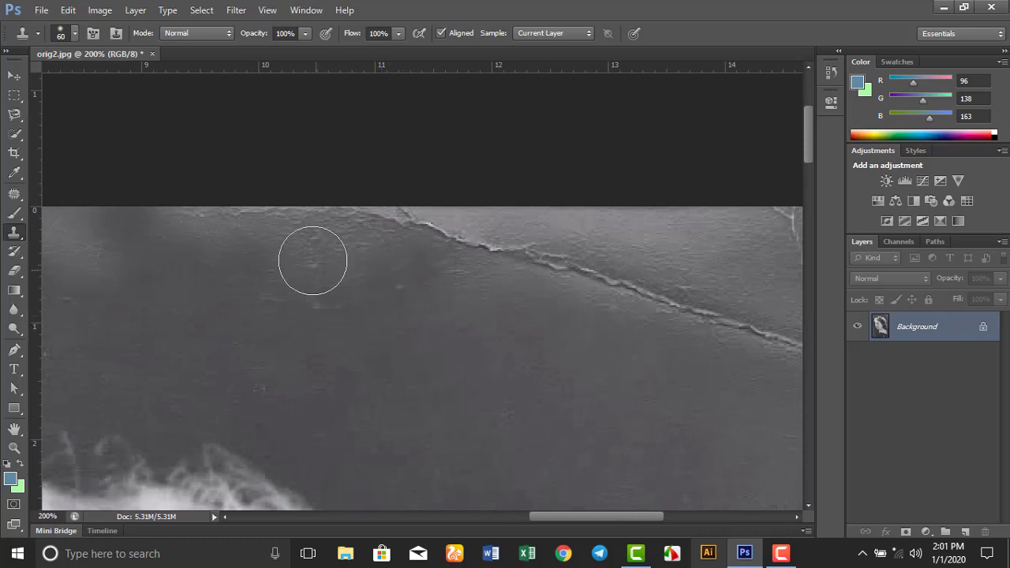
pyautogui.click(313, 255)
# - Clone clean background over the upper-left end of the diagonal crack where it meets the photo's top edge
pyautogui.moveTo(470, 265)
pyautogui.mouseDown()
pyautogui.moveTo(478, 241)
pyautogui.moveTo(442, 253)
pyautogui.moveTo(415, 244)
pyautogui.moveTo(403, 256)
pyautogui.mouseUp()
pyautogui.keyDown('alt'); pyautogui.click(363, 275); pyautogui.keyUp('alt')
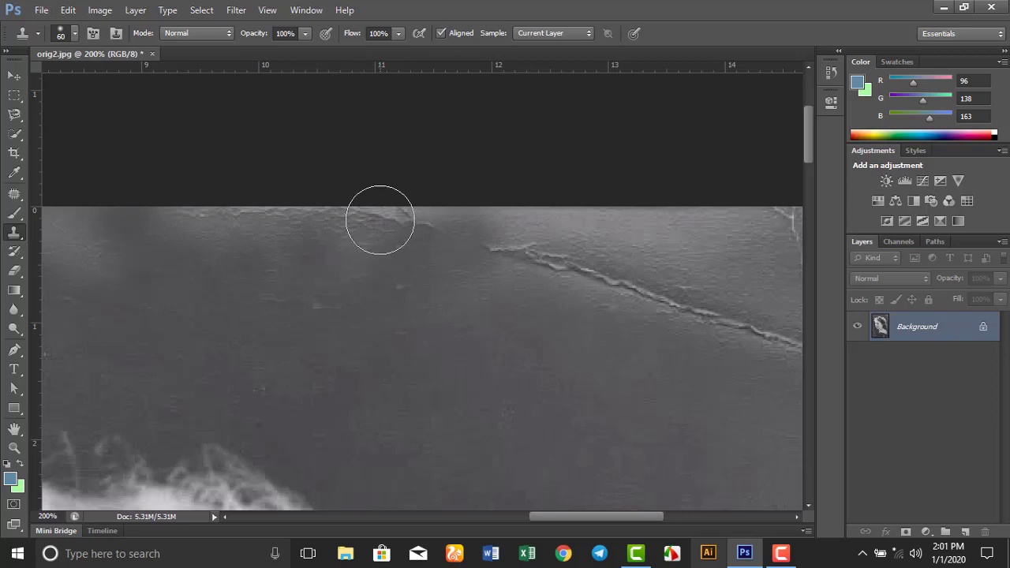
pyautogui.click(379, 219)
pyautogui.keyDown('alt'); pyautogui.click(382, 236); pyautogui.keyUp('alt')
pyautogui.click(408, 208)
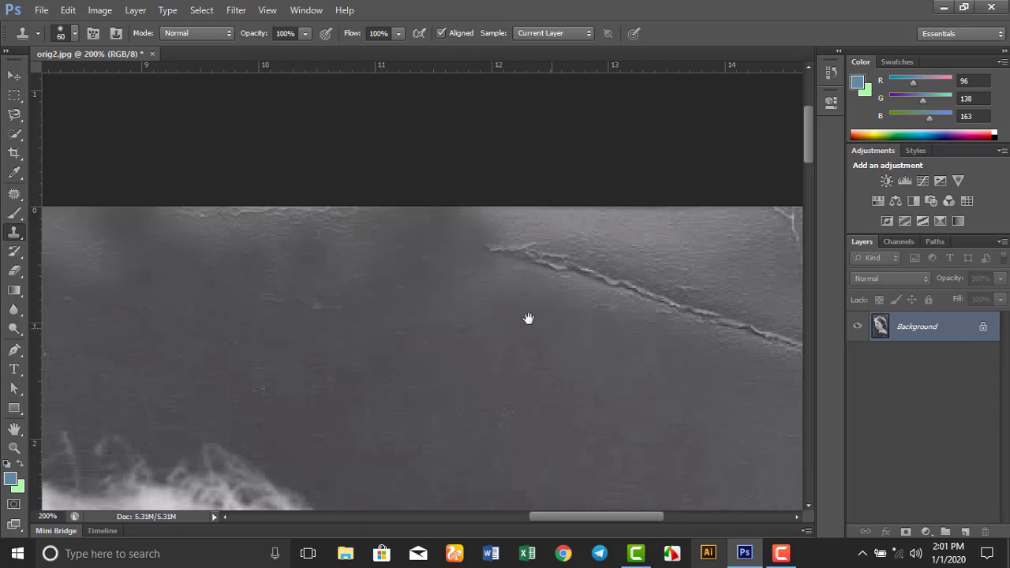
# - Clone background over the rest of the diagonal crack to the right edge and over the short crack in the photo's upper-right corner
pyautogui.moveTo(528, 318)
pyautogui.mouseDown()
pyautogui.moveTo(327, 266)
pyautogui.moveTo(311, 199)
pyautogui.moveTo(362, 220)
pyautogui.mouseUp()
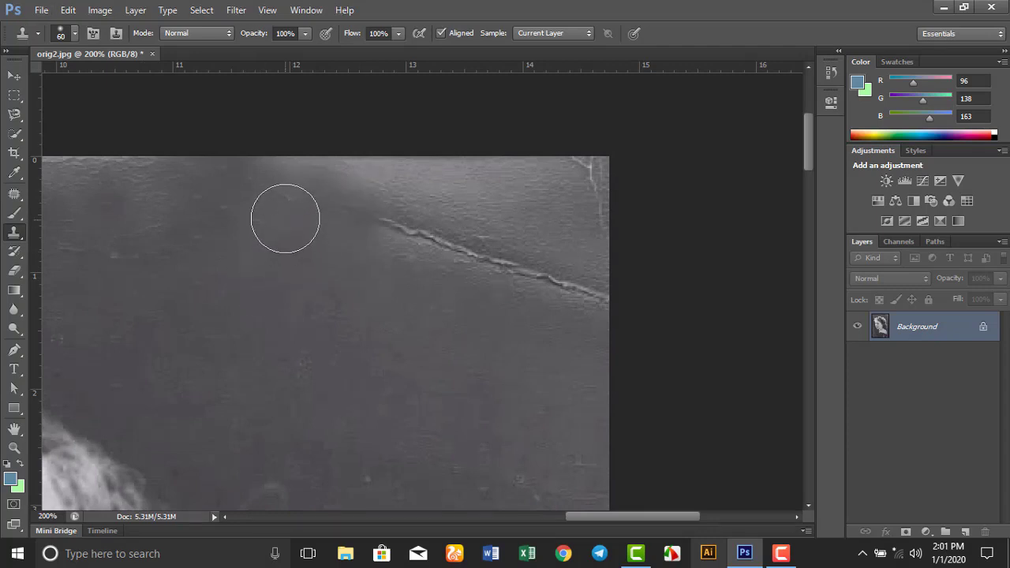
pyautogui.moveTo(418, 232)
pyautogui.mouseDown()
pyautogui.moveTo(397, 219)
pyautogui.moveTo(467, 244)
pyautogui.moveTo(467, 274)
pyautogui.moveTo(582, 278)
pyautogui.moveTo(595, 296)
pyautogui.mouseUp()
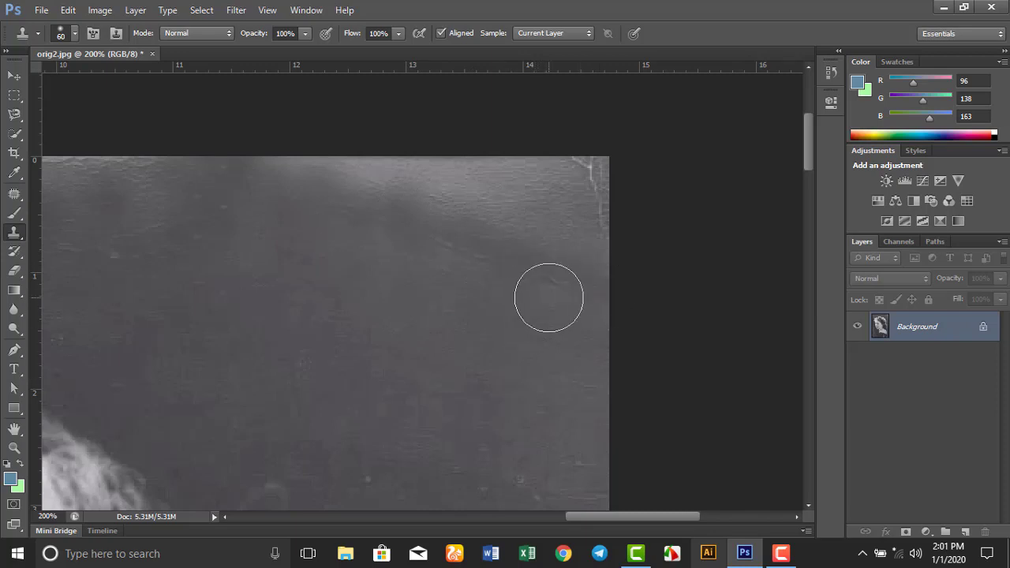
pyautogui.press('space')
pyautogui.moveTo(525, 265); pyautogui.dragTo(411, 351)
pyautogui.keyDown('alt'); pyautogui.click(460, 353); pyautogui.keyUp('alt')
pyautogui.click(471, 262)
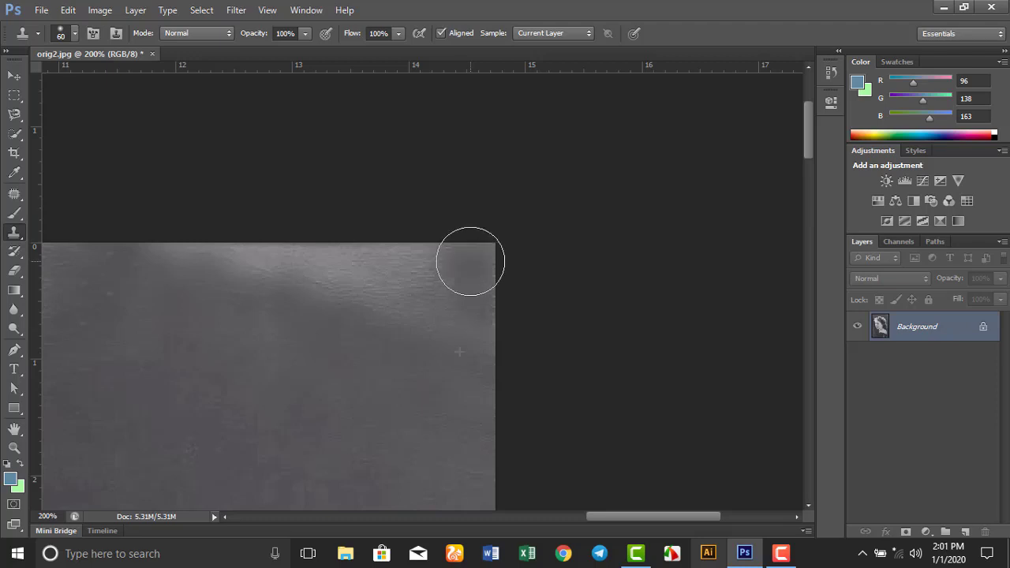
# - Clone background over the light specks between the loose hair curls and the photo's right edge
pyautogui.moveTo(464, 355); pyautogui.dragTo(476, 110)
pyautogui.moveTo(463, 482); pyautogui.dragTo(532, 339)
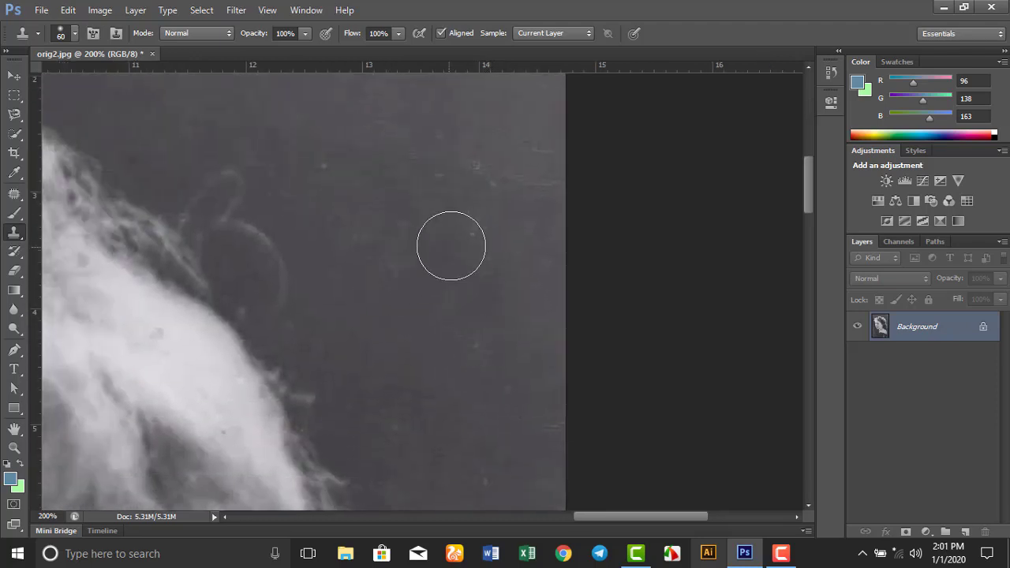
pyautogui.moveTo(451, 246)
pyautogui.mouseDown()
pyautogui.moveTo(475, 221)
pyautogui.moveTo(485, 174)
pyautogui.mouseUp()
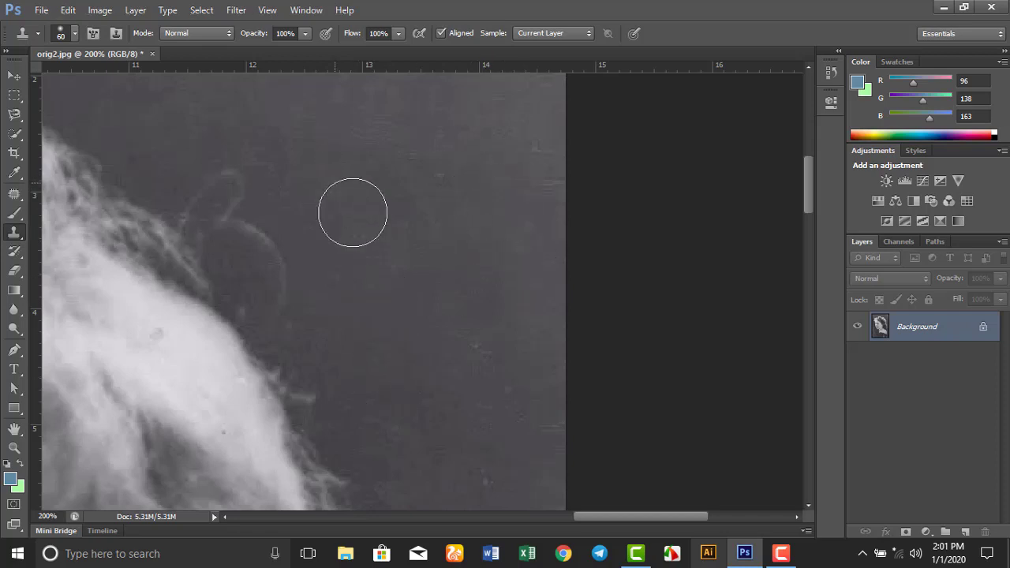
# - Clone nearby background over the thin vertical scratch just right of the hair strands
pyautogui.scroll(-3, 406, 282)
pyautogui.moveTo(541, 316); pyautogui.dragTo(473, 186)
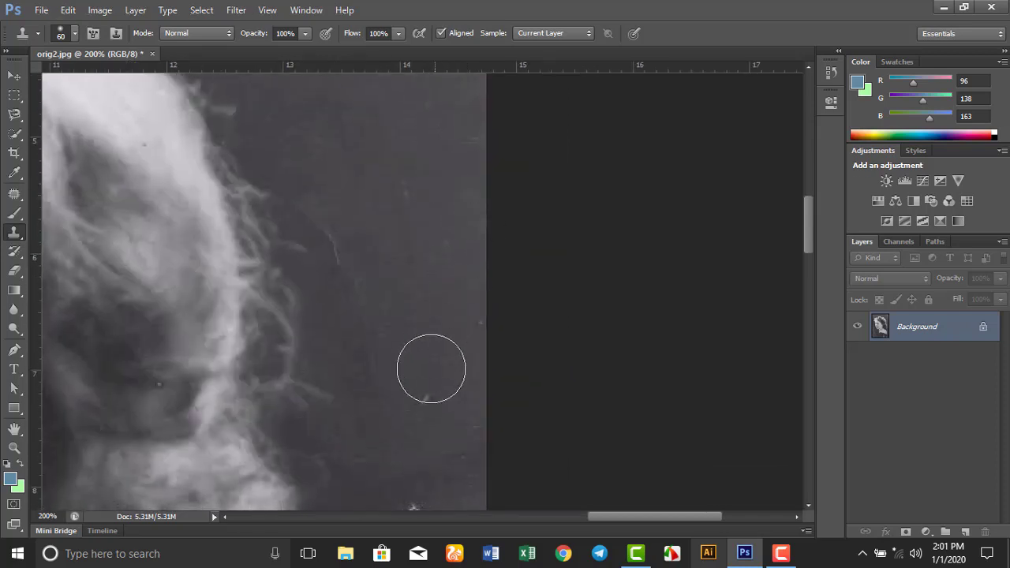
pyautogui.click(364, 304)
pyautogui.keyDown('alt'); pyautogui.click(412, 331); pyautogui.keyUp('alt')
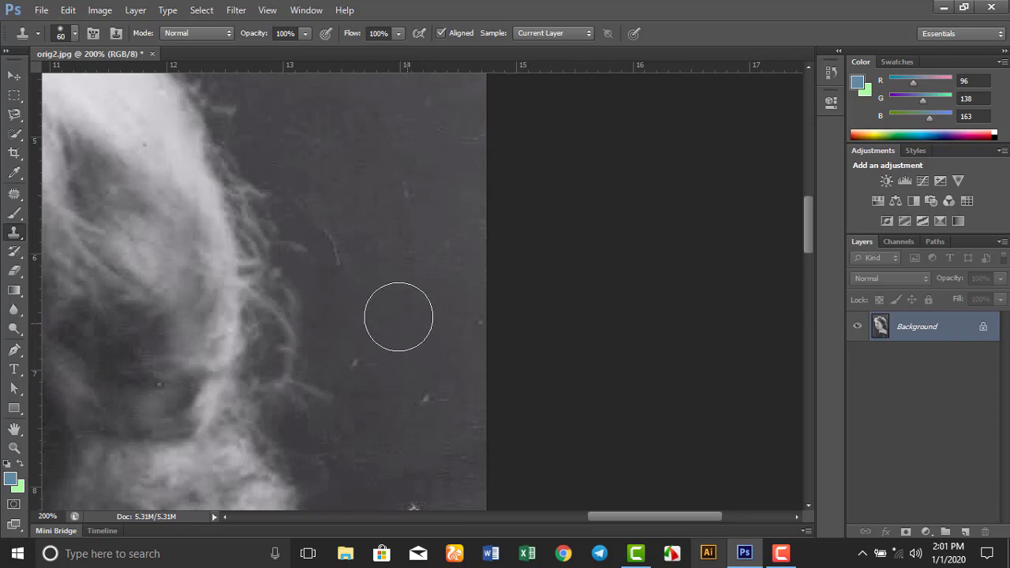
pyautogui.click(346, 254)
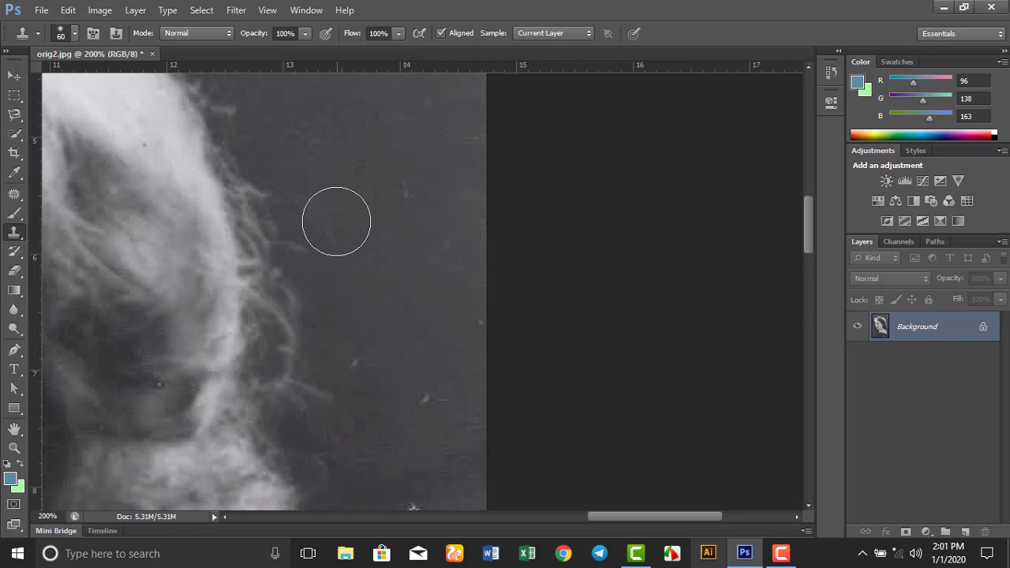
# - Clone background over the small bright specks in the dark area right of the lower hair strands
pyautogui.moveTo(411, 337)
pyautogui.mouseDown()
pyautogui.moveTo(418, 120)
pyautogui.moveTo(420, 339)
pyautogui.mouseUp()
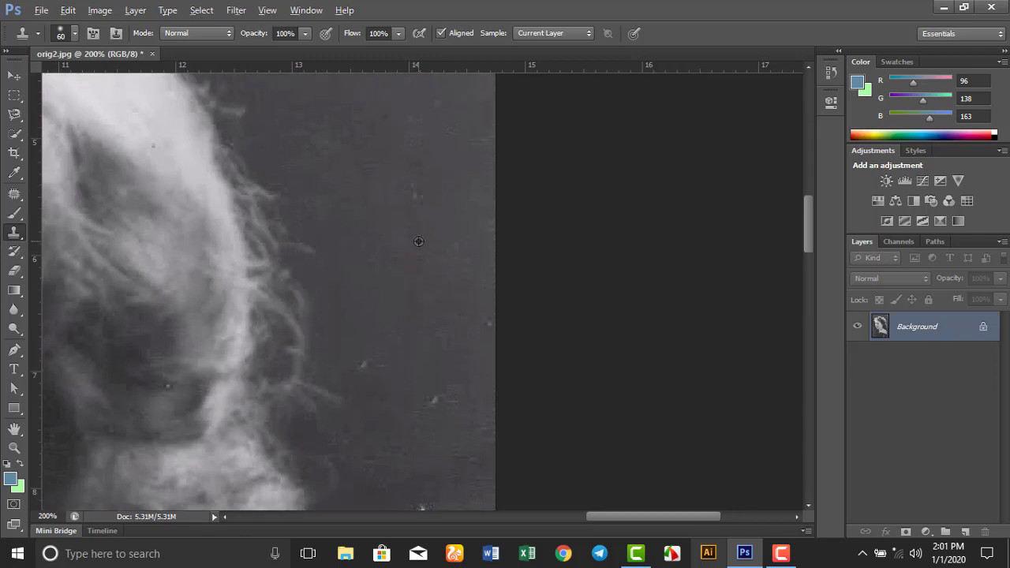
pyautogui.keyDown('alt'); pyautogui.click(391, 412); pyautogui.keyUp('alt')
pyautogui.click(377, 371)
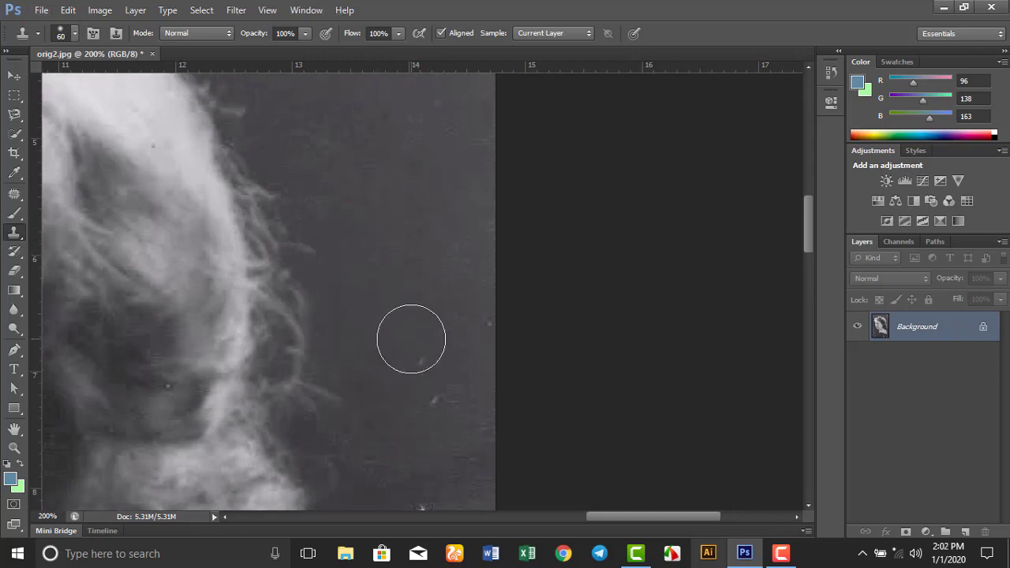
pyautogui.click(411, 340)
pyautogui.click(421, 395)
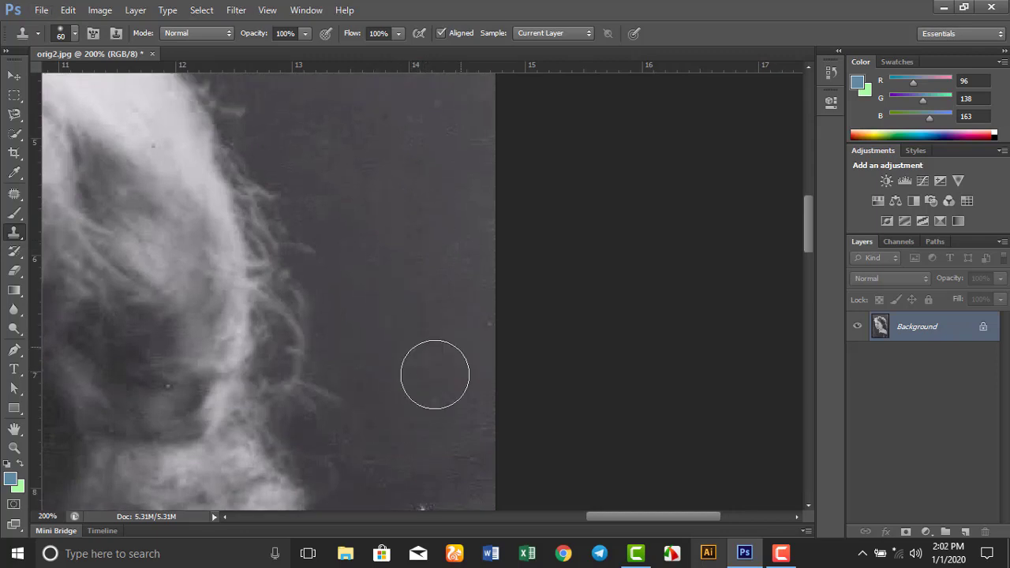
# - Clone background from above over the white crack's upper branch, its junction and the part reaching the photo's right edge
pyautogui.scroll(-5, 435, 377)
pyautogui.click(448, 474)
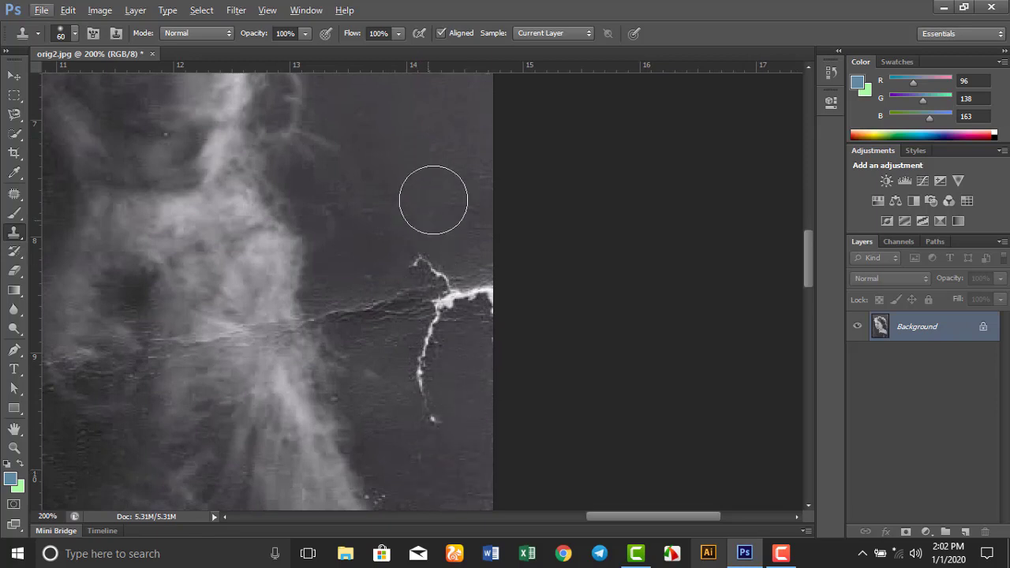
pyautogui.click(446, 306)
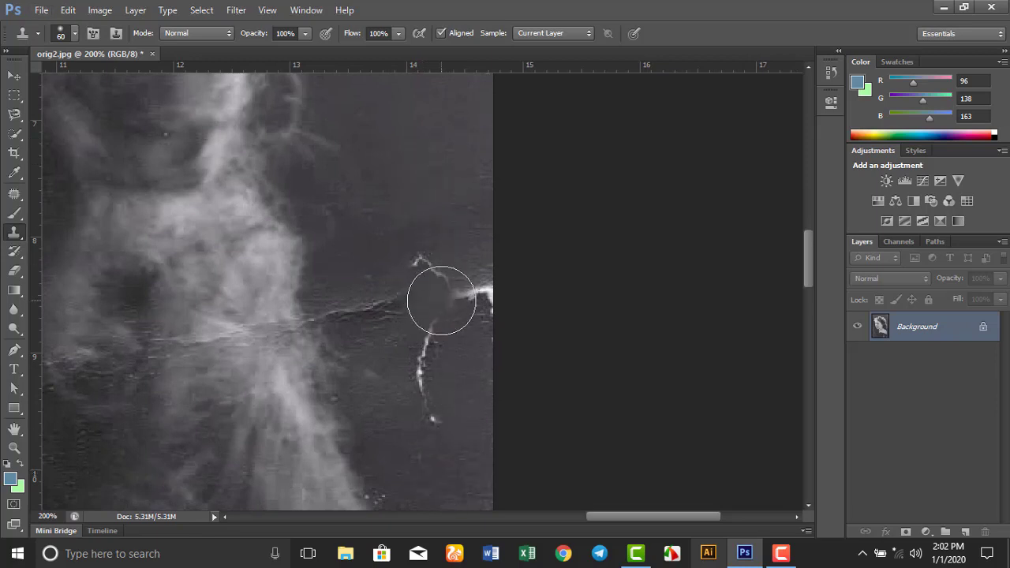
pyautogui.keyDown('alt'); pyautogui.click(439, 222); pyautogui.keyUp('alt')
pyautogui.click(432, 257)
pyautogui.keyDown('alt'); pyautogui.click(450, 217); pyautogui.keyUp('alt')
pyautogui.click(459, 292)
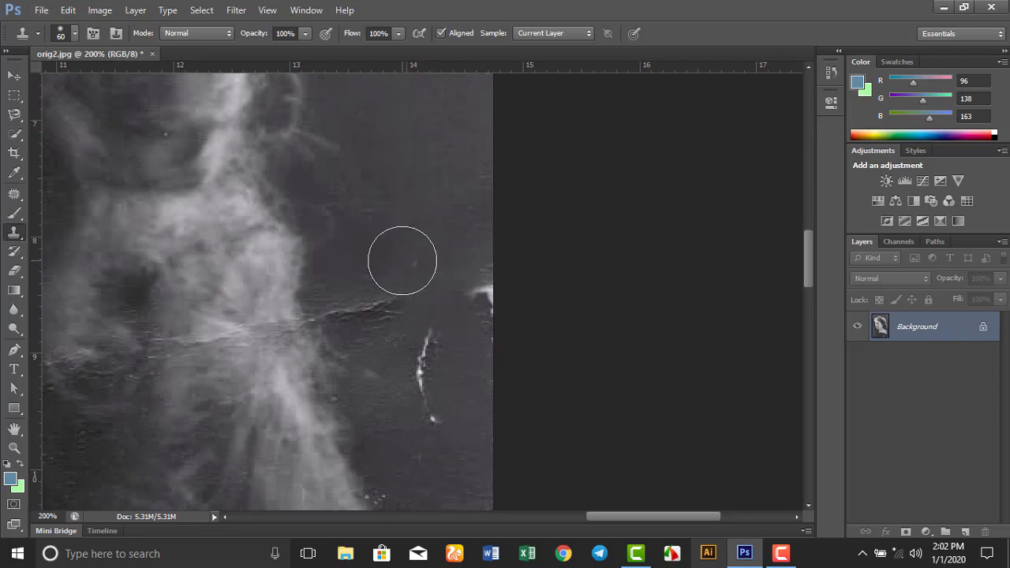
pyautogui.click(480, 292)
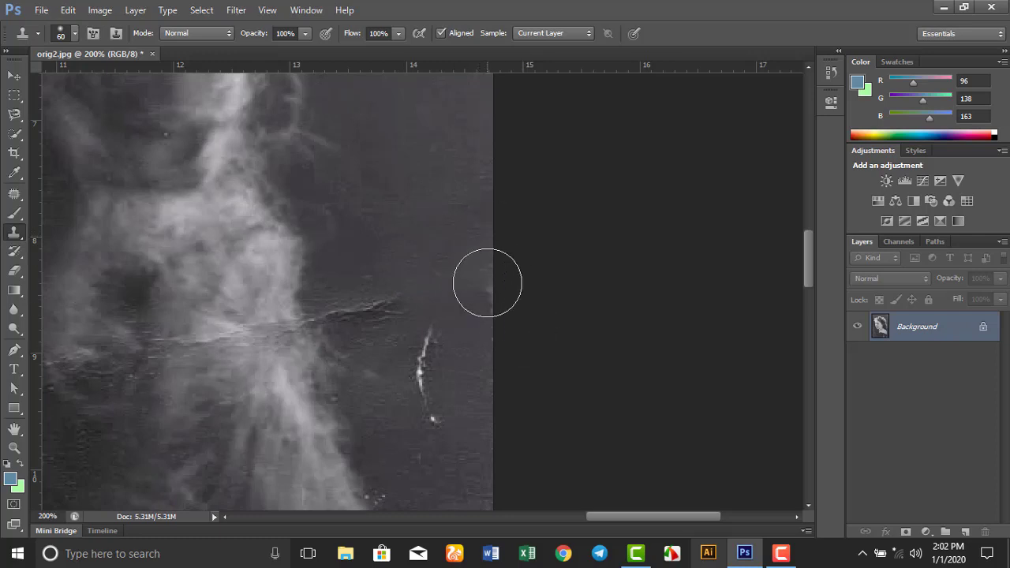
# - Clone background over the white crack's remaining vertical branch and the fine horizontal crack's section right of the hair
pyautogui.moveTo(462, 330); pyautogui.dragTo(478, 208)
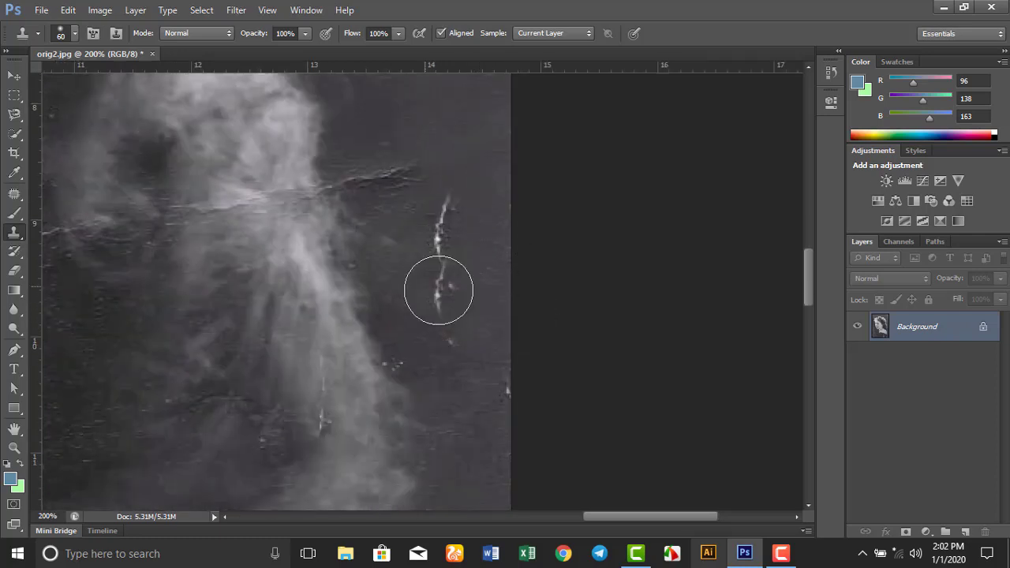
pyautogui.click(449, 289)
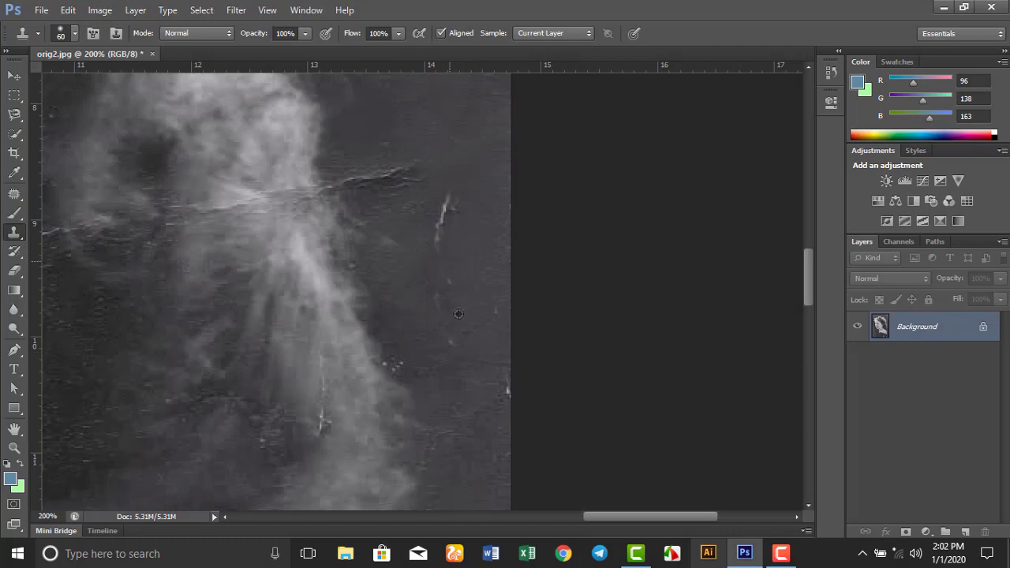
pyautogui.keyDown('alt'); pyautogui.click(459, 313); pyautogui.keyUp('alt')
pyautogui.click(447, 224)
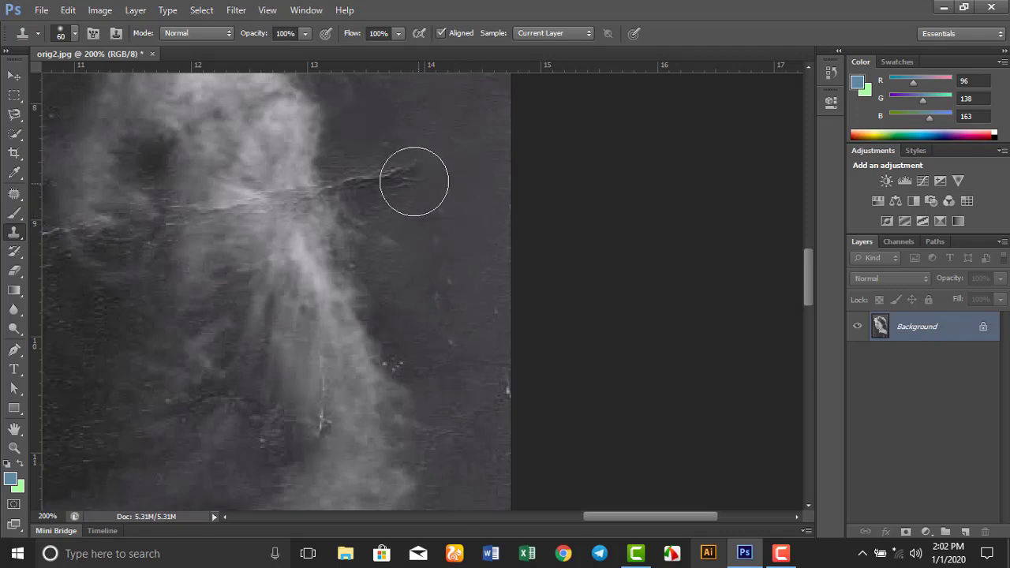
pyautogui.keyDown('alt'); pyautogui.click(452, 188); pyautogui.keyUp('alt')
pyautogui.click(383, 182)
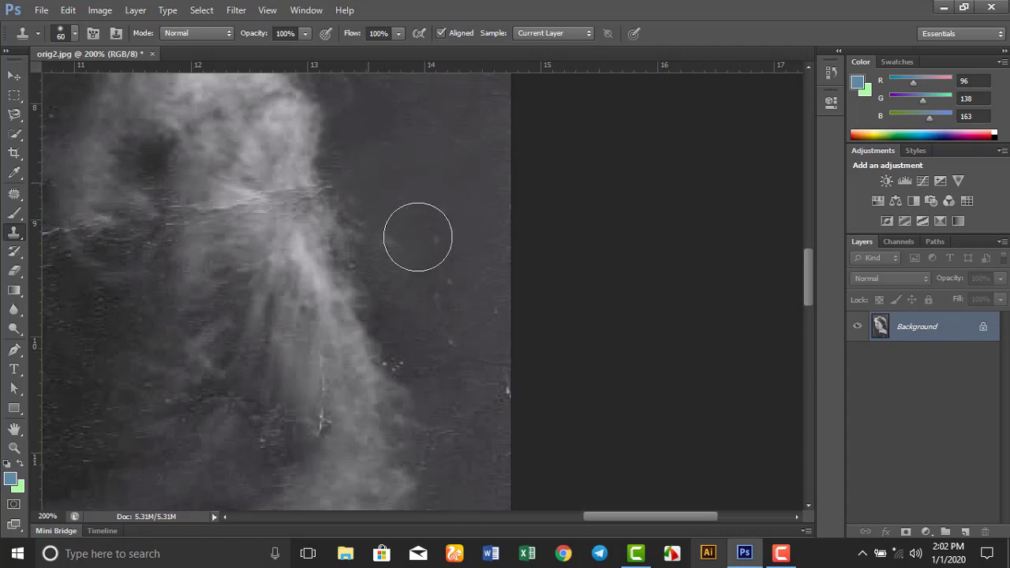
# - Clone background over the faint specks in the dark area right of the lower hair
pyautogui.moveTo(468, 363); pyautogui.dragTo(440, 150)
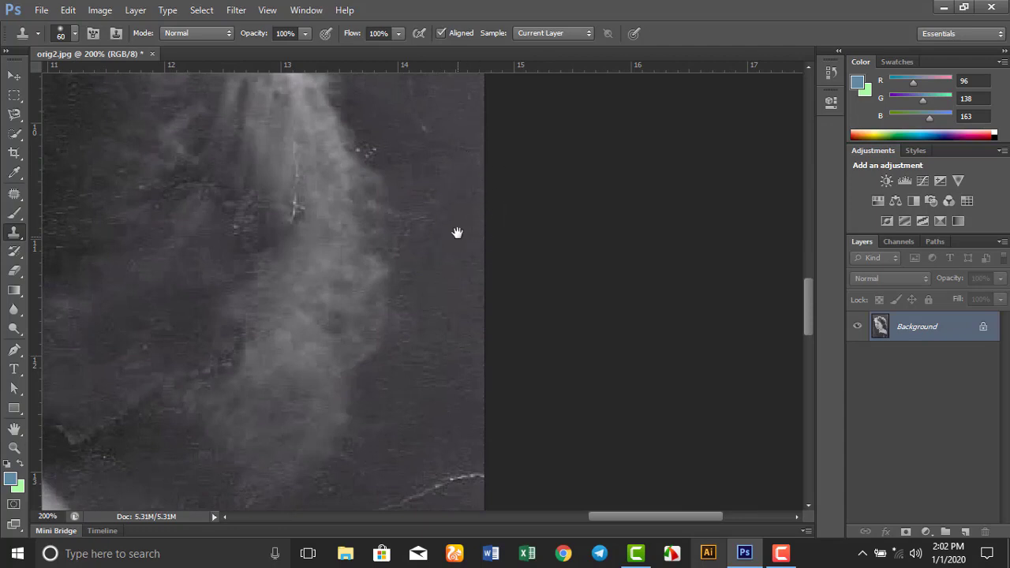
pyautogui.moveTo(457, 232); pyautogui.dragTo(459, 340)
pyautogui.keyDown('alt'); pyautogui.click(457, 304); pyautogui.keyUp('alt')
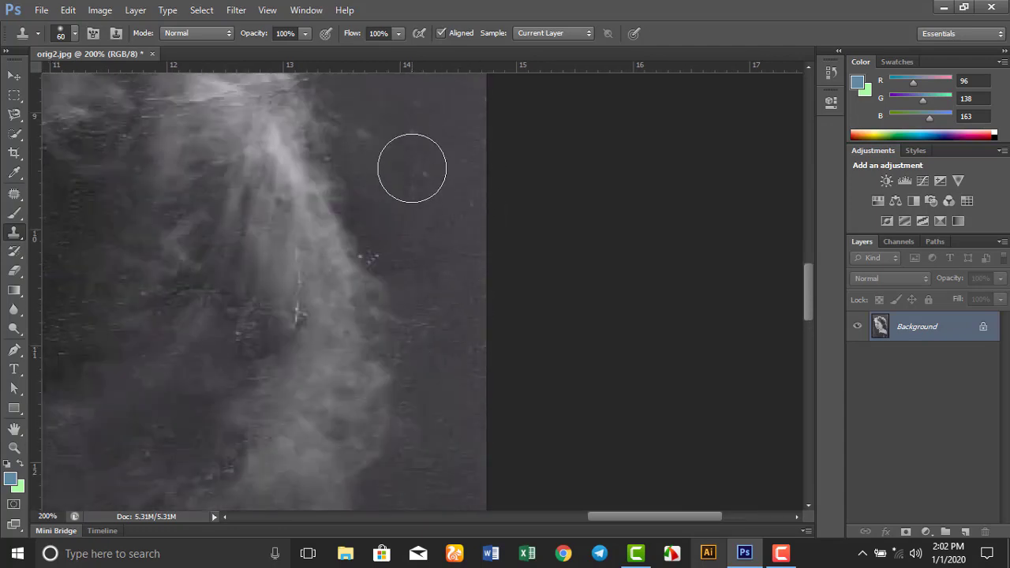
pyautogui.keyDown('alt'); pyautogui.click(446, 229); pyautogui.keyUp('alt')
pyautogui.moveTo(439, 141); pyautogui.dragTo(475, 234)
# - Clone dark background over the slanted crack at the photo's right edge above the shoulder
pyautogui.moveTo(478, 360); pyautogui.dragTo(510, 103)
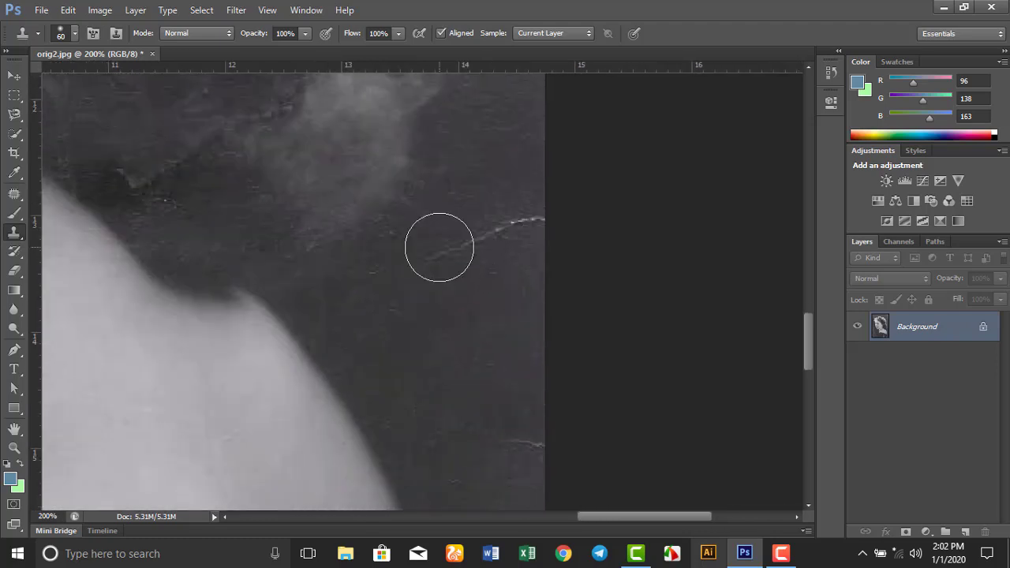
pyautogui.click(483, 232)
pyautogui.click(528, 224)
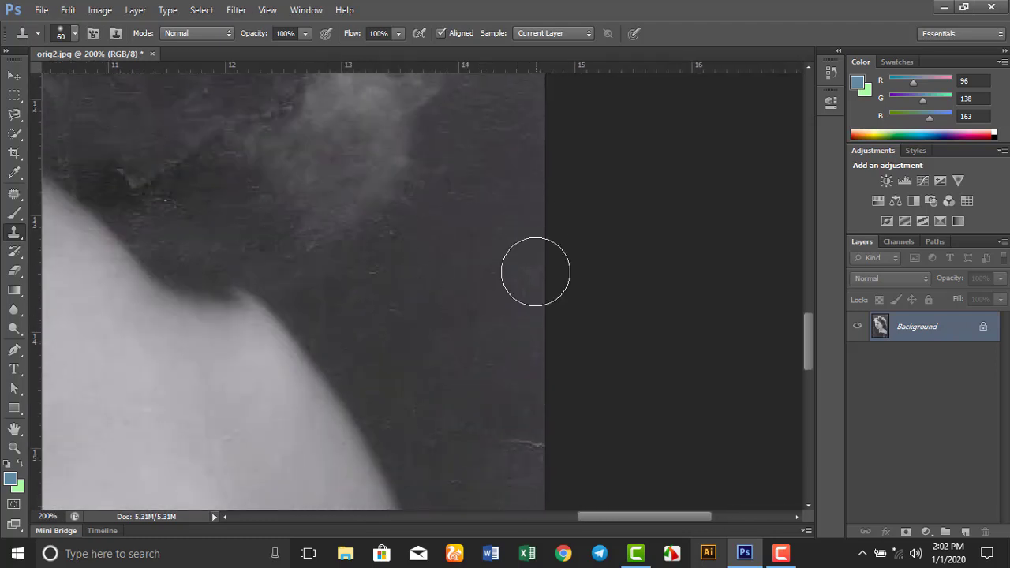
# - Clone dark background over the curved crack running down from the pale garment's right side
pyautogui.moveTo(539, 491)
pyautogui.mouseDown()
pyautogui.moveTo(532, 250)
pyautogui.moveTo(508, 150)
pyautogui.mouseUp()
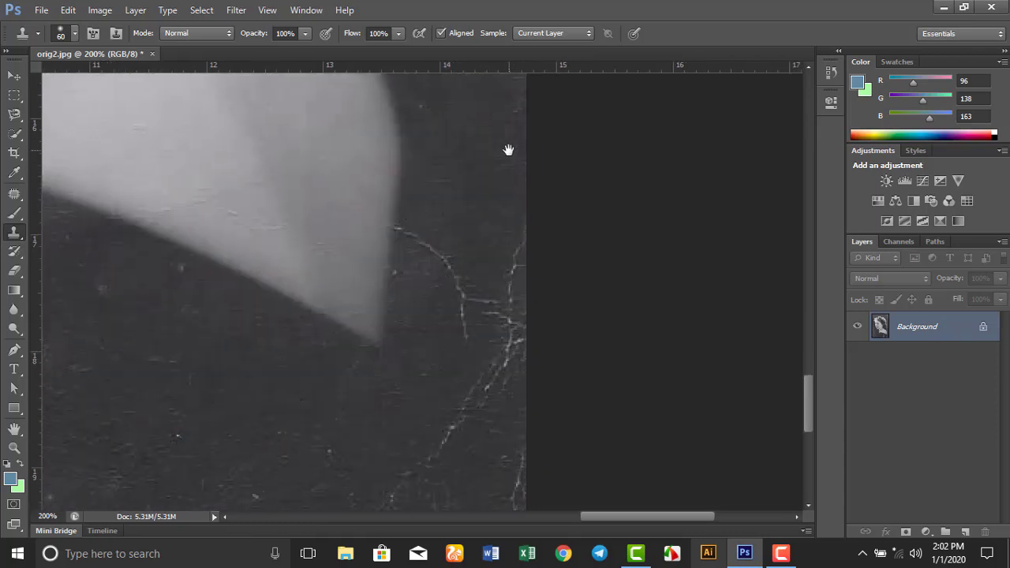
pyautogui.keyDown('alt'); pyautogui.click(436, 360); pyautogui.keyUp('alt')
pyautogui.click(451, 289)
# - Clone dark background over the vertical crack along the photo's right edge and the start of the diagonal crack below it
pyautogui.keyDown('alt'); pyautogui.click(460, 264); pyautogui.keyUp('alt')
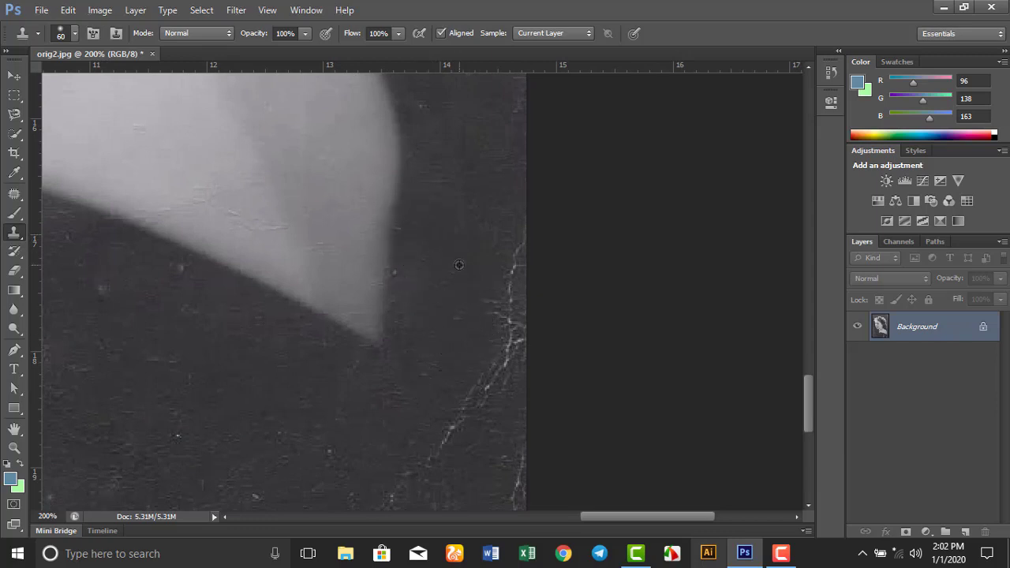
pyautogui.click(518, 302)
pyautogui.click(518, 262)
pyautogui.keyDown('alt'); pyautogui.click(432, 248); pyautogui.keyUp('alt')
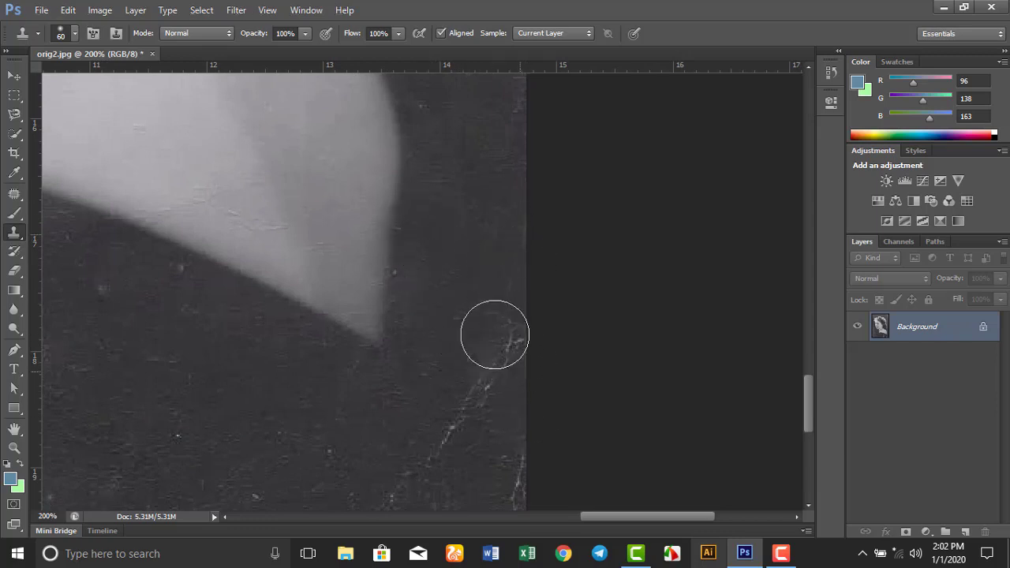
pyautogui.keyDown('alt'); pyautogui.click(487, 283); pyautogui.keyUp('alt')
pyautogui.click(508, 340)
pyautogui.keyDown('alt'); pyautogui.click(473, 313); pyautogui.keyUp('alt')
pyautogui.click(495, 369)
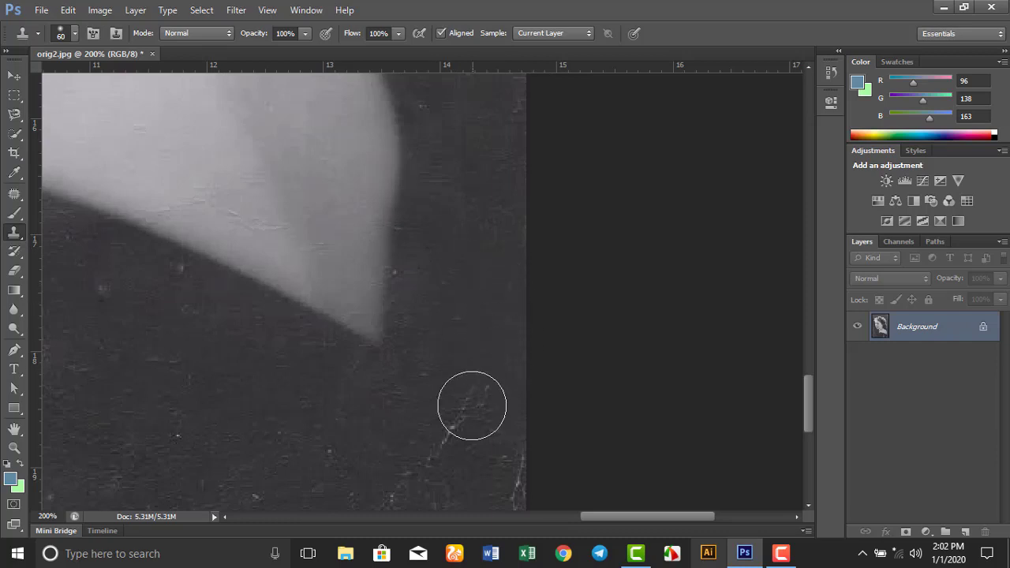
# - Clone dark background over the middle section of the diagonal crack below the garment's tip
pyautogui.keyDown('alt'); pyautogui.click(451, 443); pyautogui.keyUp('alt')
pyautogui.moveTo(472, 410); pyautogui.dragTo(490, 233)
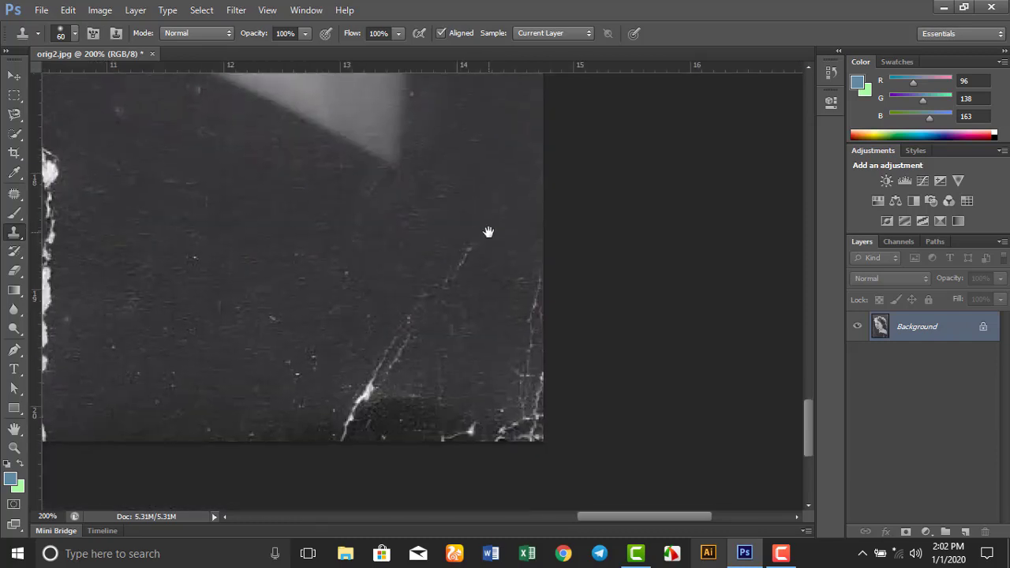
pyautogui.click(463, 277)
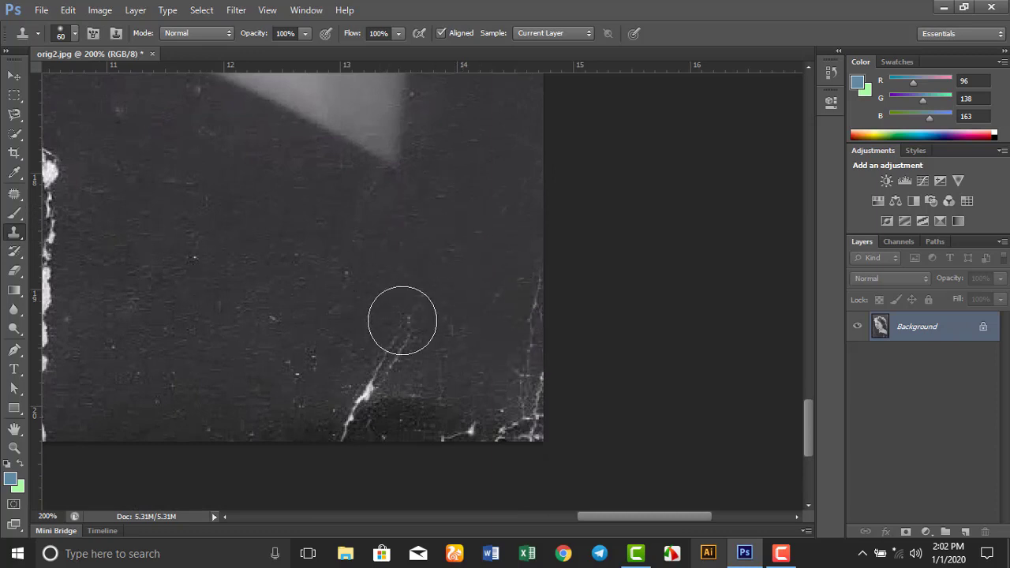
# - Clone dark background over the bright lower part of the diagonal crack and the dark patch beside it at the bottom edge
pyautogui.keyDown('alt'); pyautogui.click(368, 289); pyautogui.keyUp('alt')
pyautogui.click(382, 366)
pyautogui.keyDown('alt'); pyautogui.click(342, 307); pyautogui.keyUp('alt')
pyautogui.click(355, 433)
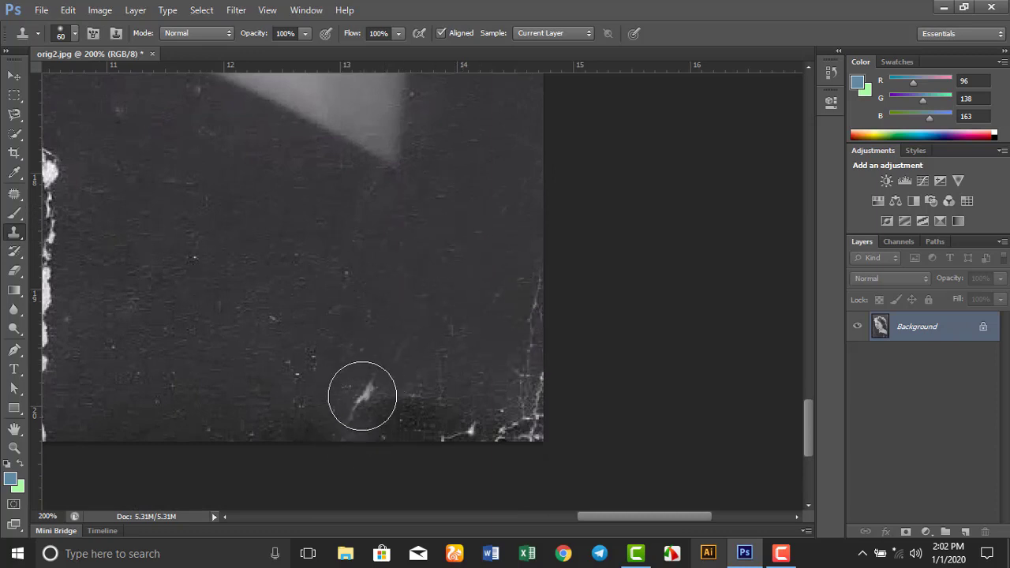
pyautogui.click(362, 396)
pyautogui.keyDown('alt'); pyautogui.click(388, 326); pyautogui.keyUp('alt')
pyautogui.click(409, 409)
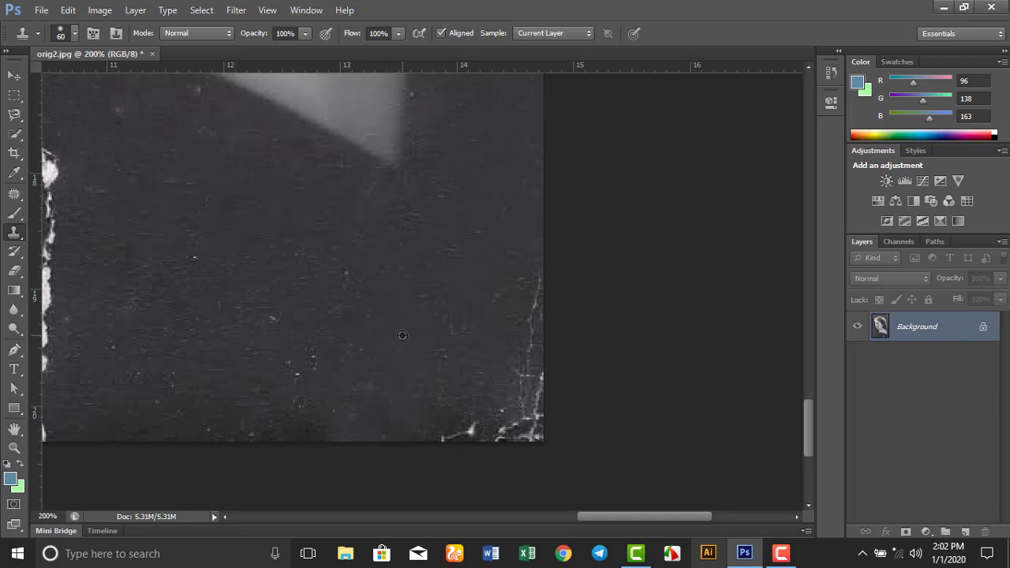
# - Clone dark background over the short cracks along the photo's bottom edge into the lower-right corner
pyautogui.keyDown('alt'); pyautogui.click(401, 335); pyautogui.keyUp('alt')
pyautogui.click(427, 433)
pyautogui.click(454, 413)
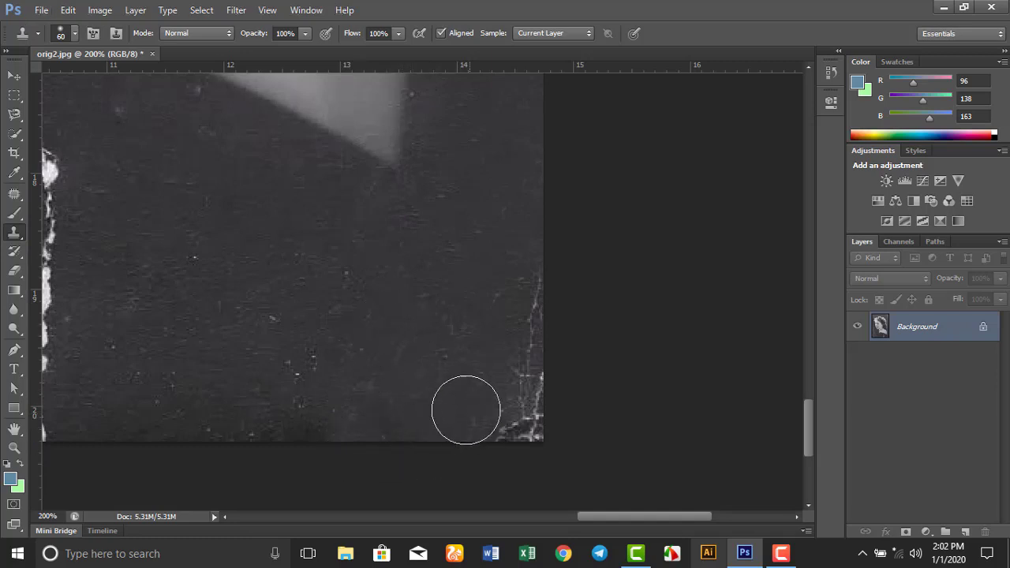
pyautogui.click(529, 430)
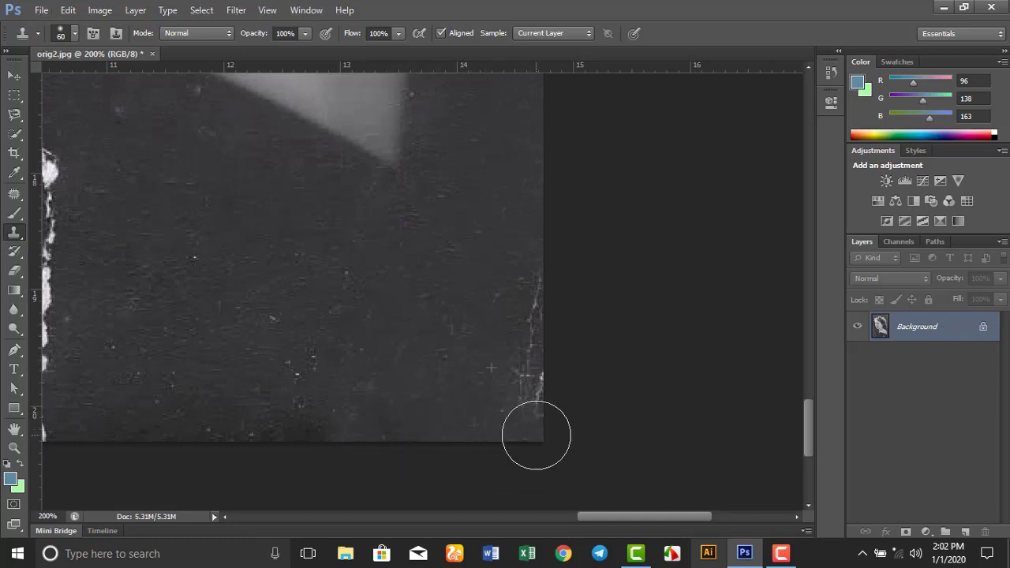
# - Clone dark background over the remaining thin cracks along the photo's right edge just above the lower-right corner
pyautogui.click(543, 383)
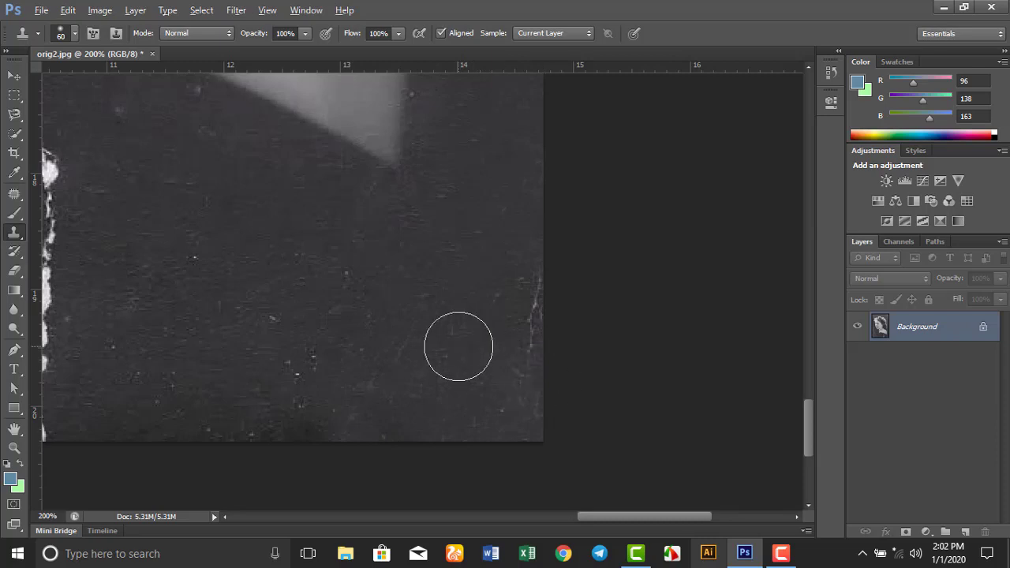
pyautogui.keyDown('alt'); pyautogui.click(492, 323); pyautogui.keyUp('alt')
pyautogui.click(518, 329)
pyautogui.keyDown('alt'); pyautogui.click(477, 364); pyautogui.keyUp('alt')
pyautogui.click(555, 282)
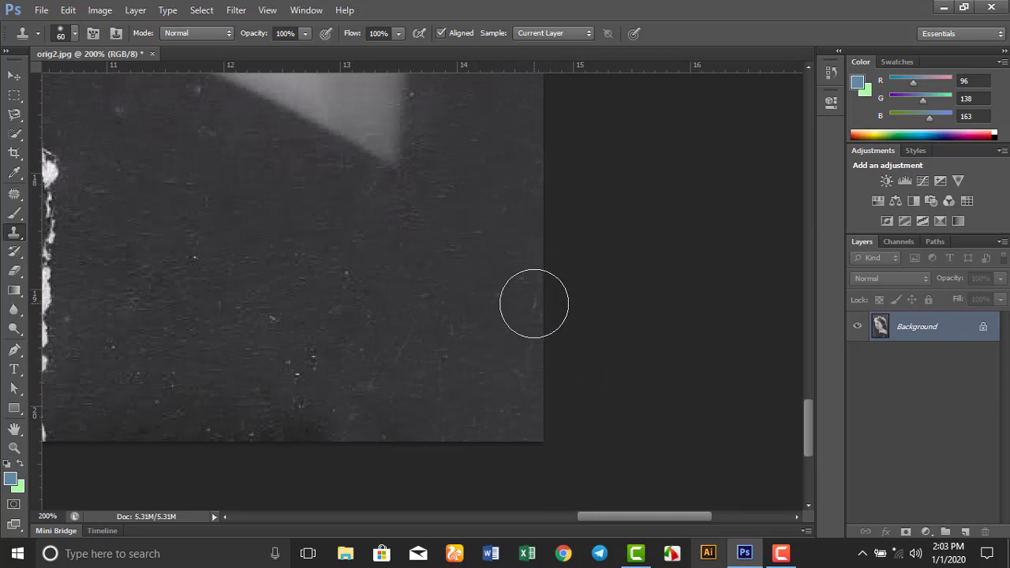
# - Clone dark background over the thin stretch of the vertical white crack just below its bright blob, starting to cover the blob
pyautogui.moveTo(329, 354); pyautogui.dragTo(653, 261)
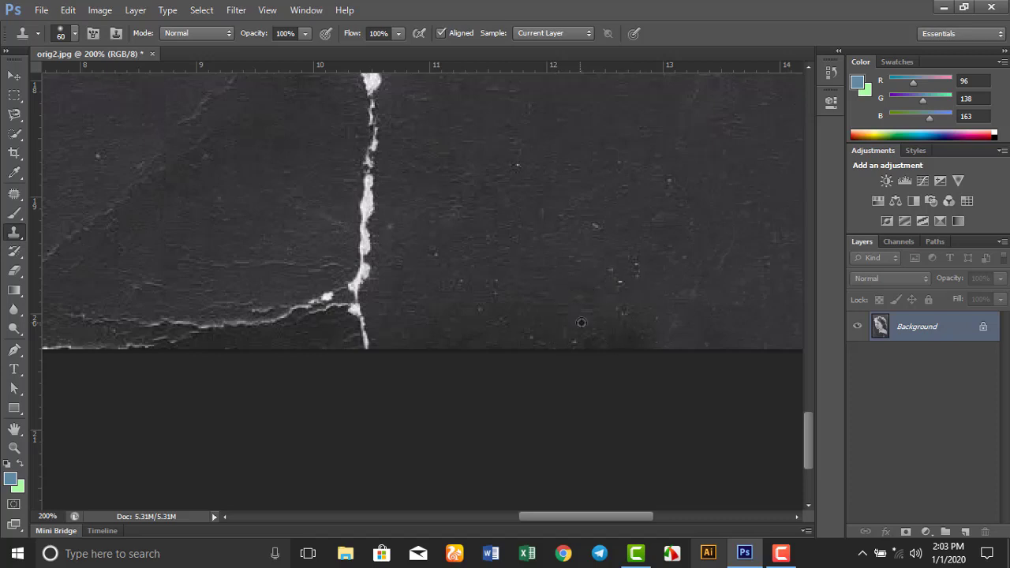
pyautogui.moveTo(448, 382); pyautogui.dragTo(461, 493)
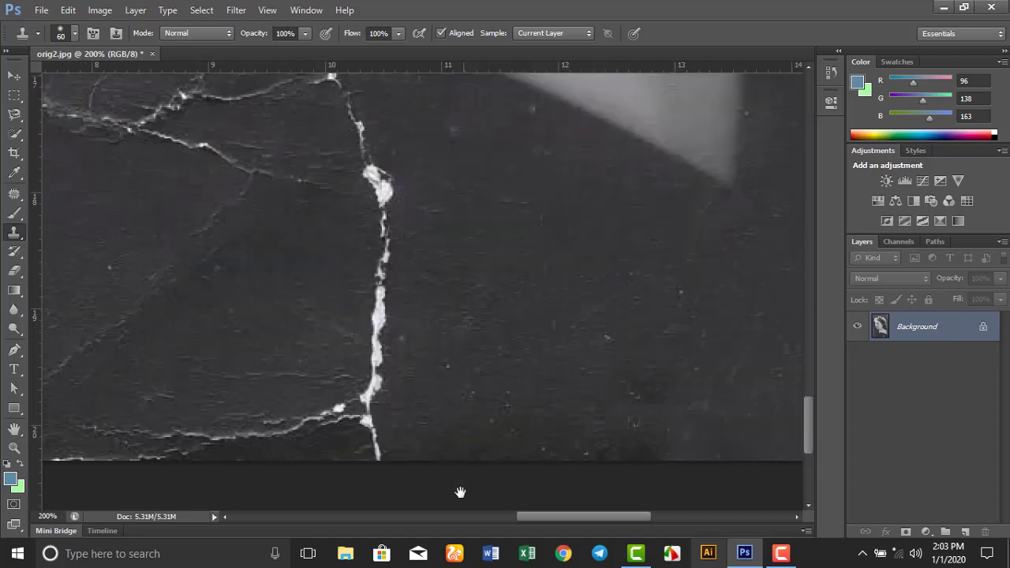
pyautogui.moveTo(475, 354)
pyautogui.mouseDown()
pyautogui.moveTo(460, 413)
pyautogui.moveTo(462, 478)
pyautogui.mouseUp()
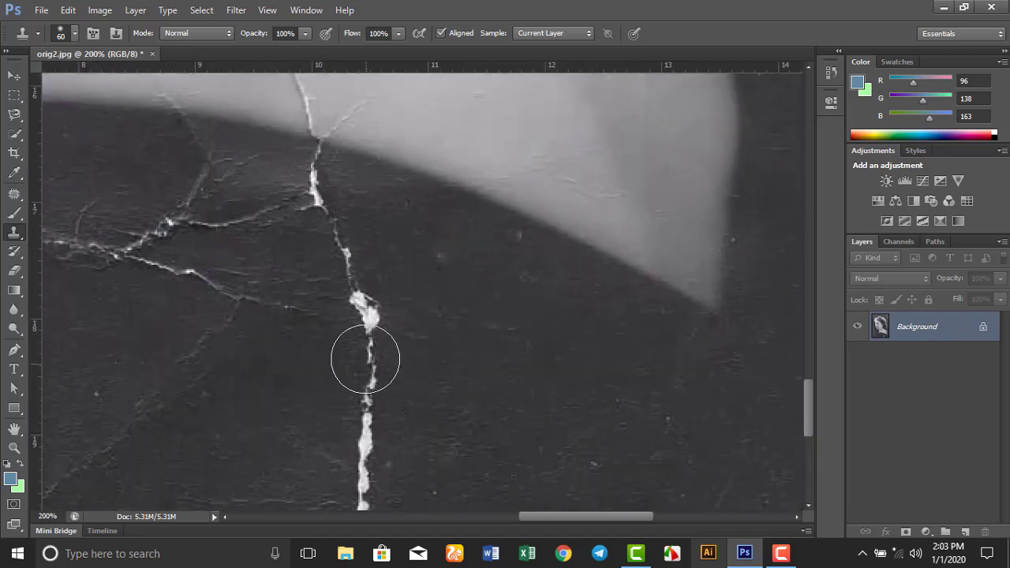
pyautogui.click(366, 359)
pyautogui.keyDown('alt'); pyautogui.click(401, 354); pyautogui.keyUp('alt')
pyautogui.click(376, 342)
pyautogui.keyDown('alt'); pyautogui.click(451, 397); pyautogui.keyUp('alt')
pyautogui.click(343, 312)
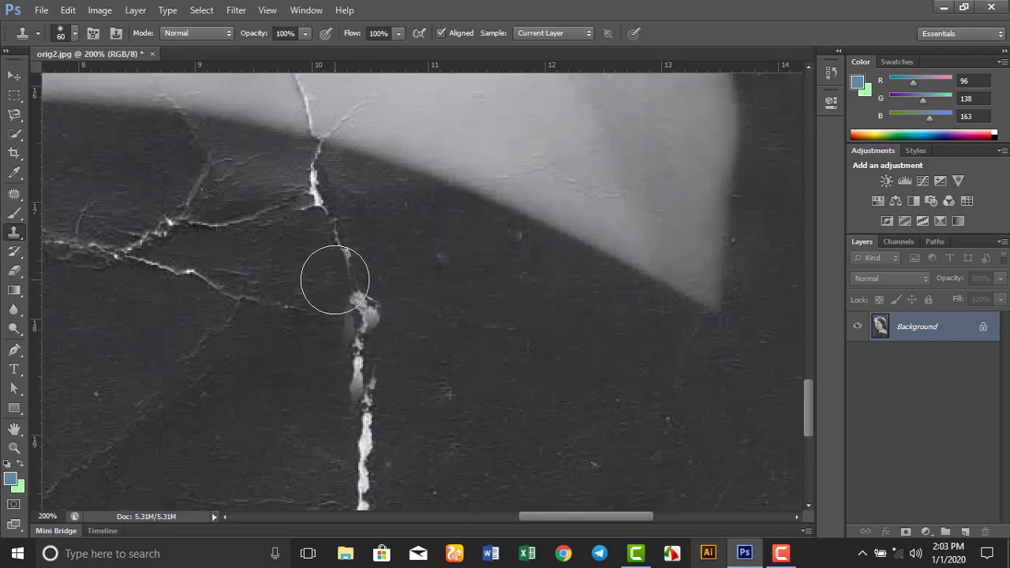
# - Clone dark background over the vertical crack's bright blob and its upper part up to the garment's lower edge
pyautogui.click(374, 327)
pyautogui.keyDown('alt'); pyautogui.click(442, 384); pyautogui.keyUp('alt')
pyautogui.click(374, 311)
pyautogui.keyDown('alt'); pyautogui.click(421, 358); pyautogui.keyUp('alt')
pyautogui.click(334, 289)
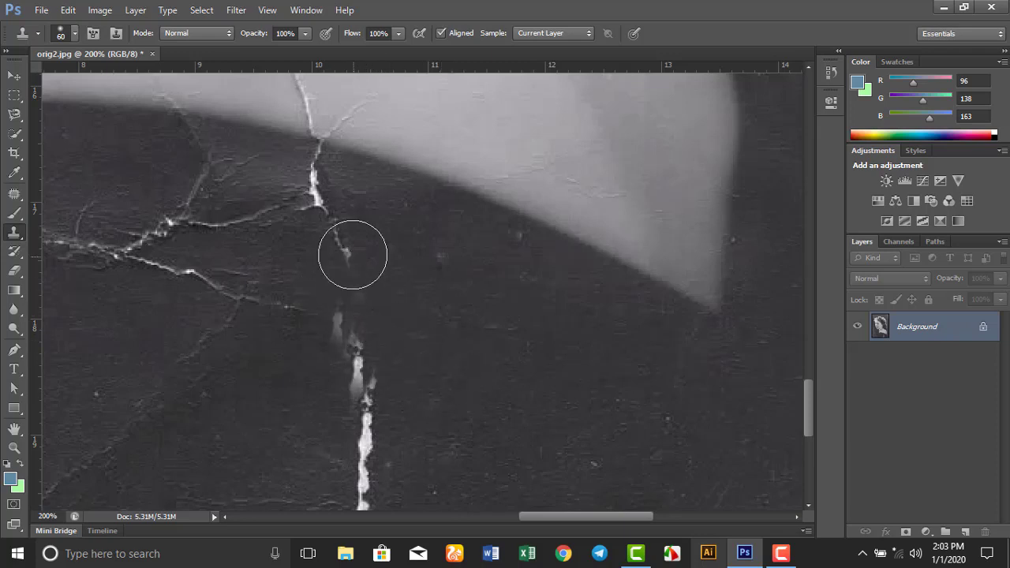
pyautogui.moveTo(335, 238); pyautogui.dragTo(321, 171)
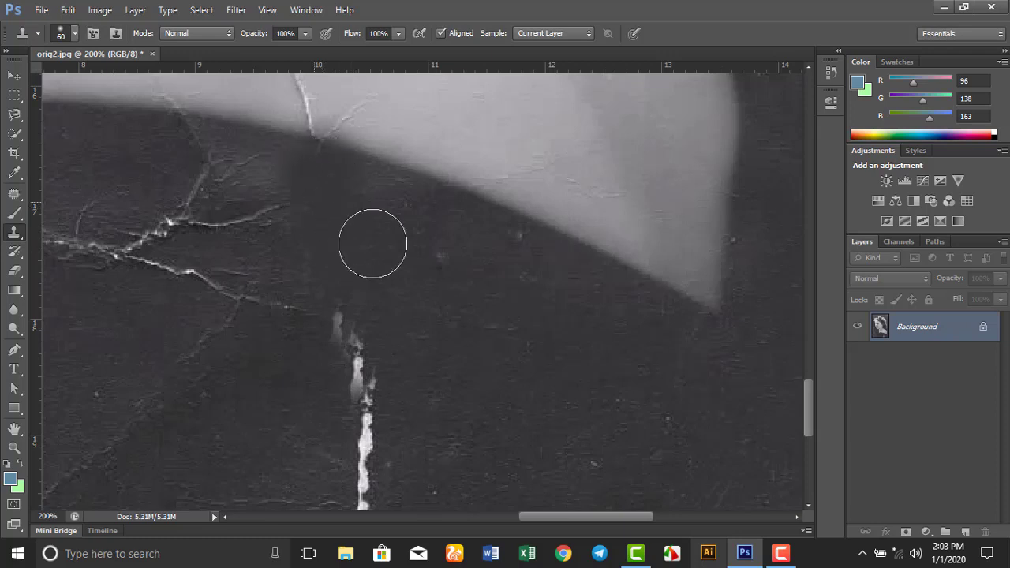
# - Clone dark background over the vertical crack's lowest end, between its junction with the horizontal crack and the photo's bottom edge
pyautogui.press('space')
pyautogui.moveTo(442, 332); pyautogui.dragTo(365, 194)
pyautogui.moveTo(358, 402); pyautogui.dragTo(407, 265)
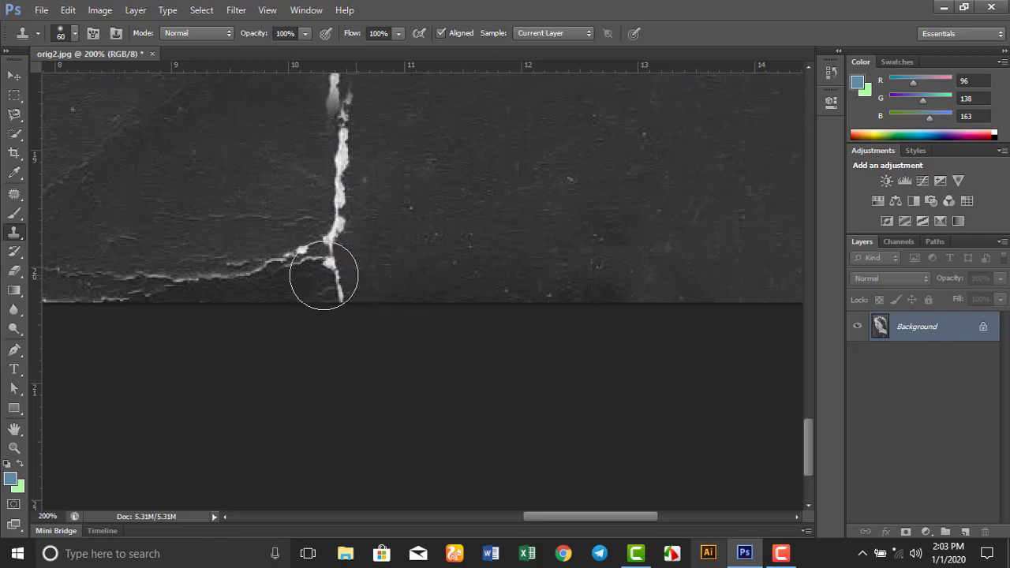
pyautogui.moveTo(324, 277)
pyautogui.mouseDown()
pyautogui.moveTo(398, 282)
pyautogui.moveTo(353, 280)
pyautogui.moveTo(399, 264)
pyautogui.moveTo(330, 291)
pyautogui.moveTo(392, 262)
pyautogui.mouseUp()
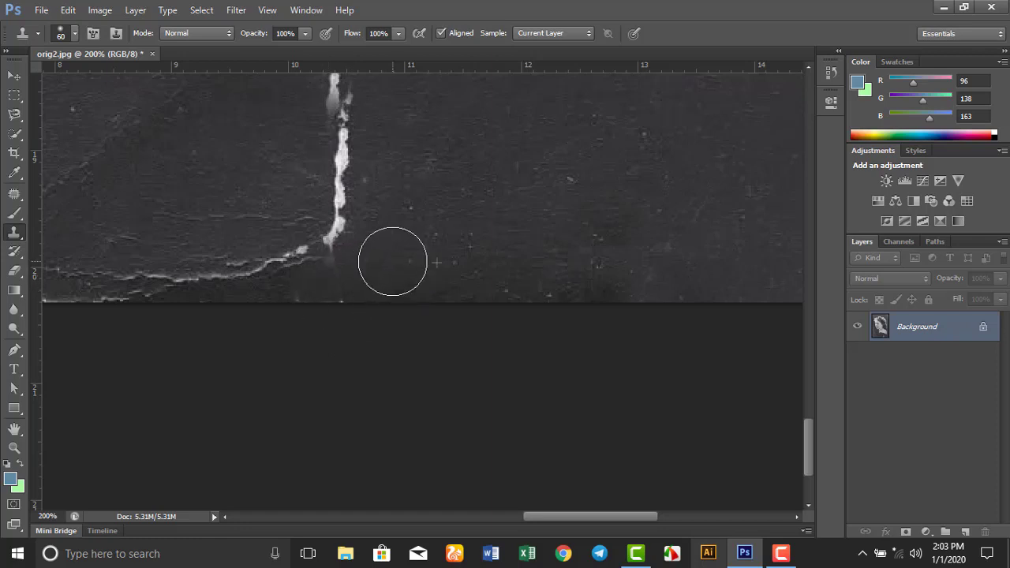
pyautogui.click(346, 304)
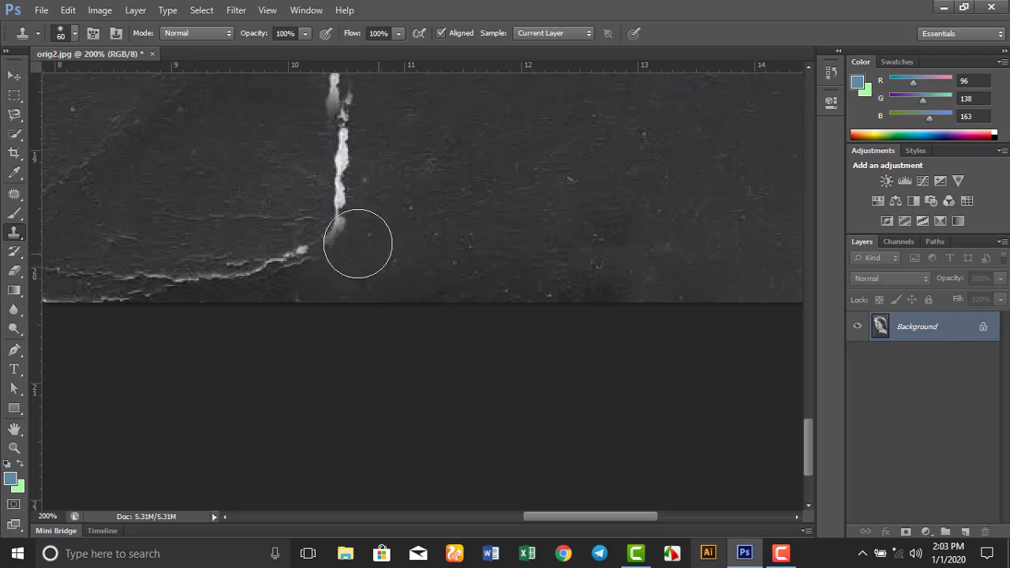
# - Clone dark background over the thick bright section of the vertical crack, working upward from the horizontal crack
pyautogui.moveTo(358, 244); pyautogui.dragTo(340, 224)
pyautogui.keyDown('alt'); pyautogui.click(384, 233); pyautogui.keyUp('alt')
pyautogui.click(352, 194)
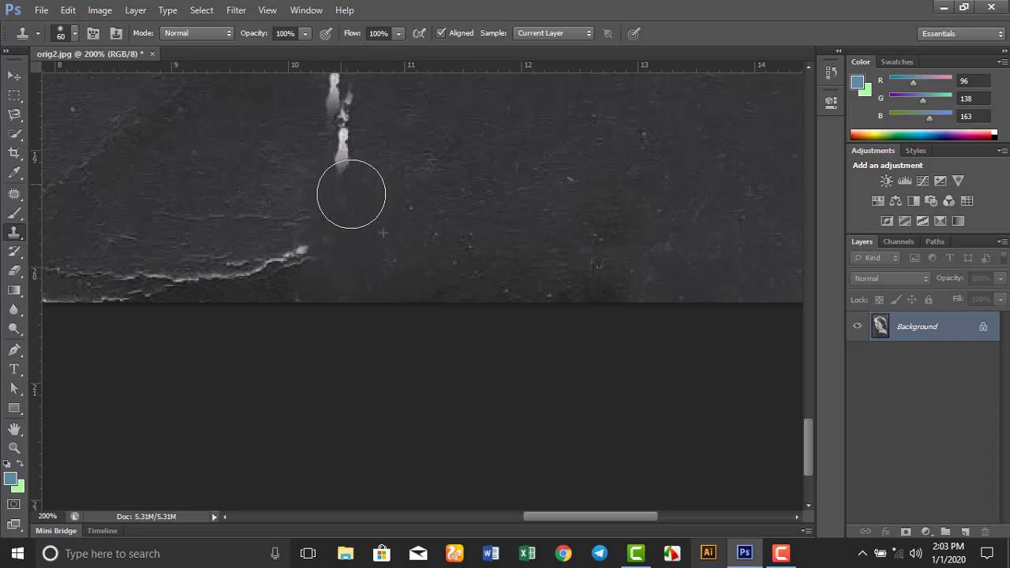
pyautogui.keyDown('alt'); pyautogui.click(384, 211); pyautogui.keyUp('alt')
pyautogui.click(353, 153)
pyautogui.keyDown('alt'); pyautogui.click(386, 190); pyautogui.keyUp('alt')
pyautogui.click(340, 140)
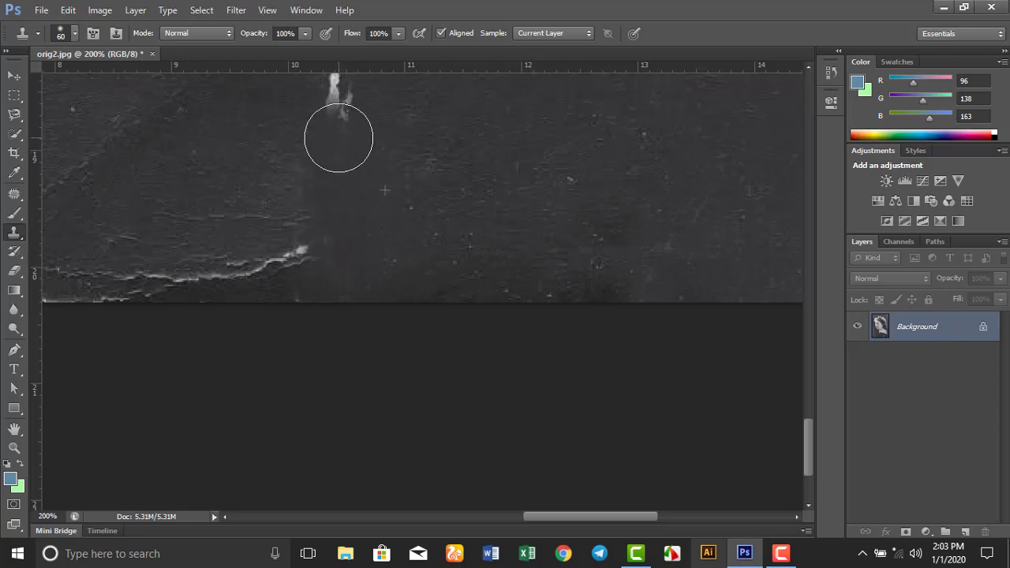
# - Clone dark background over the faded white remnants of the vertical crack below the garment
pyautogui.moveTo(375, 211); pyautogui.dragTo(355, 389)
pyautogui.keyDown('alt'); pyautogui.click(361, 341); pyautogui.keyUp('alt')
pyautogui.click(327, 259)
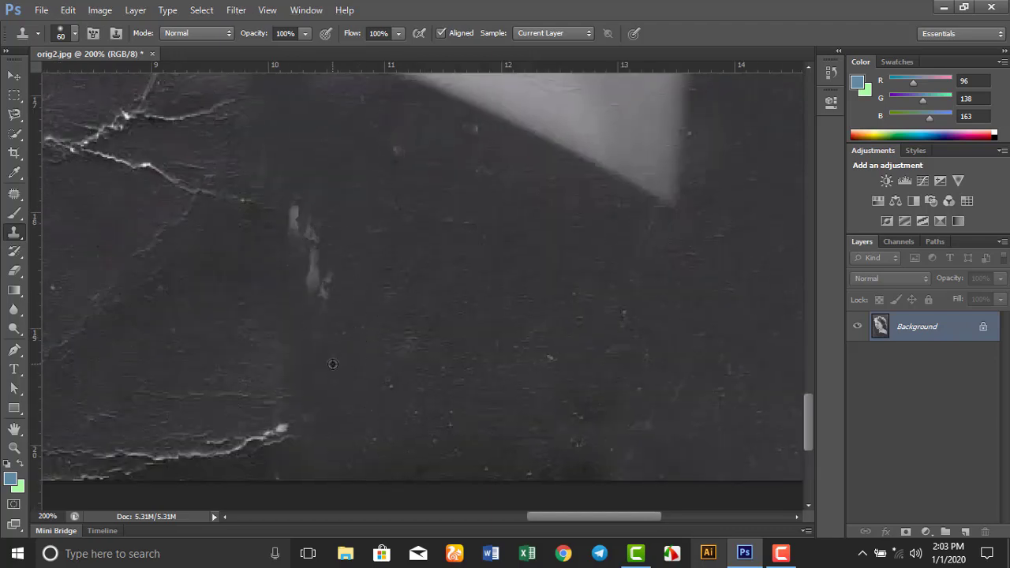
pyautogui.keyDown('alt'); pyautogui.click(333, 364); pyautogui.keyUp('alt')
pyautogui.click(311, 287)
pyautogui.keyDown('alt'); pyautogui.click(348, 341); pyautogui.keyUp('alt')
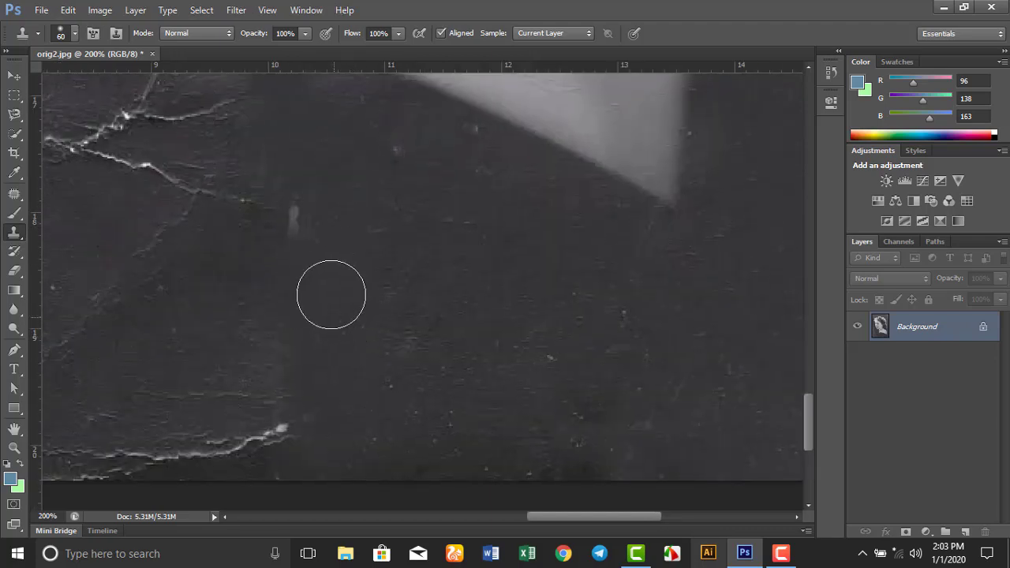
pyautogui.click(304, 227)
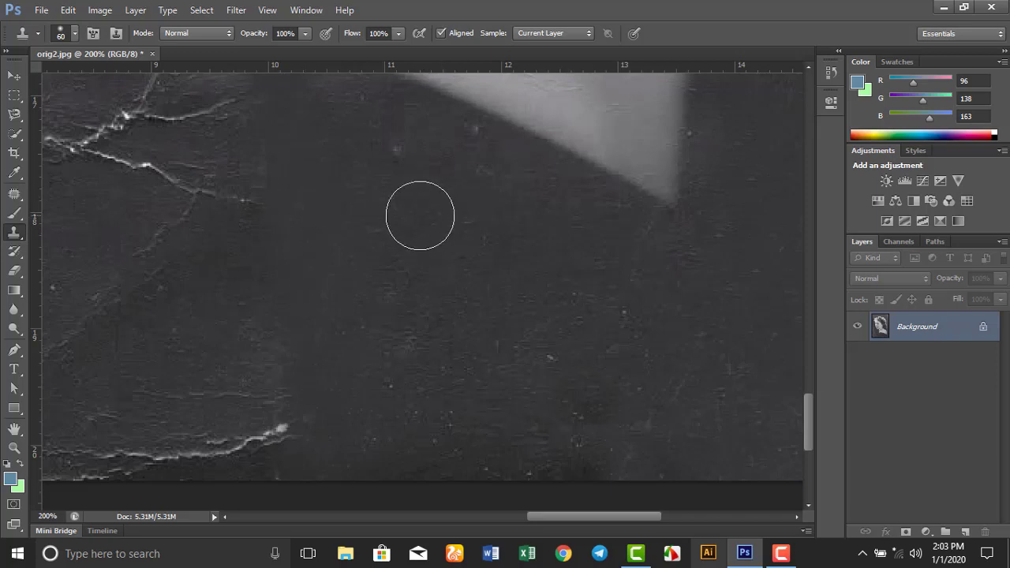
# - Clone dark background over the horizontal crack near the photo's bottom edge and the white line along that edge
pyautogui.moveTo(379, 343); pyautogui.dragTo(439, 91)
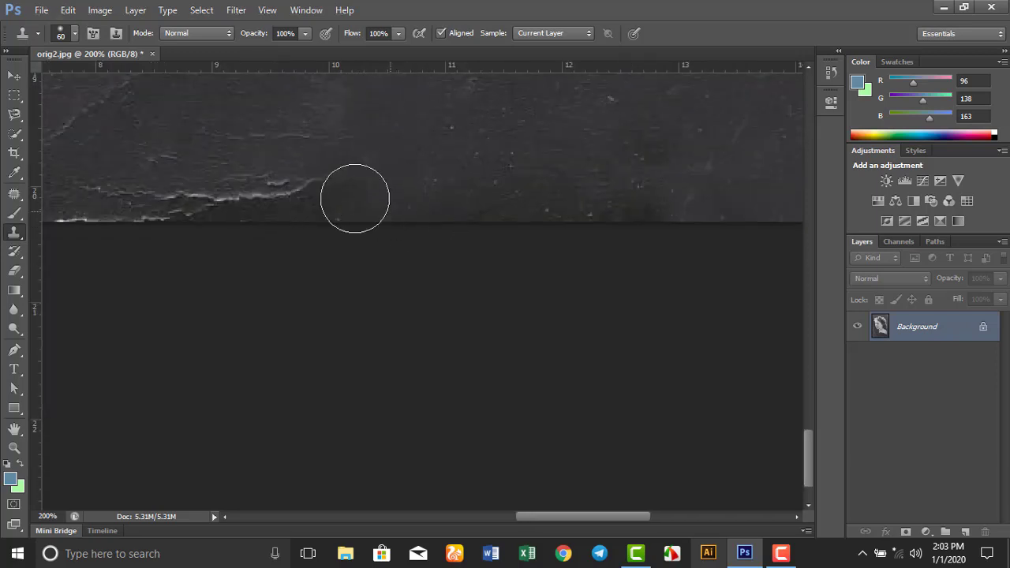
pyautogui.moveTo(355, 198)
pyautogui.mouseDown()
pyautogui.moveTo(263, 188)
pyautogui.moveTo(206, 200)
pyautogui.moveTo(258, 195)
pyautogui.moveTo(228, 212)
pyautogui.moveTo(241, 166)
pyautogui.moveTo(176, 189)
pyautogui.mouseUp()
pyautogui.click(228, 210)
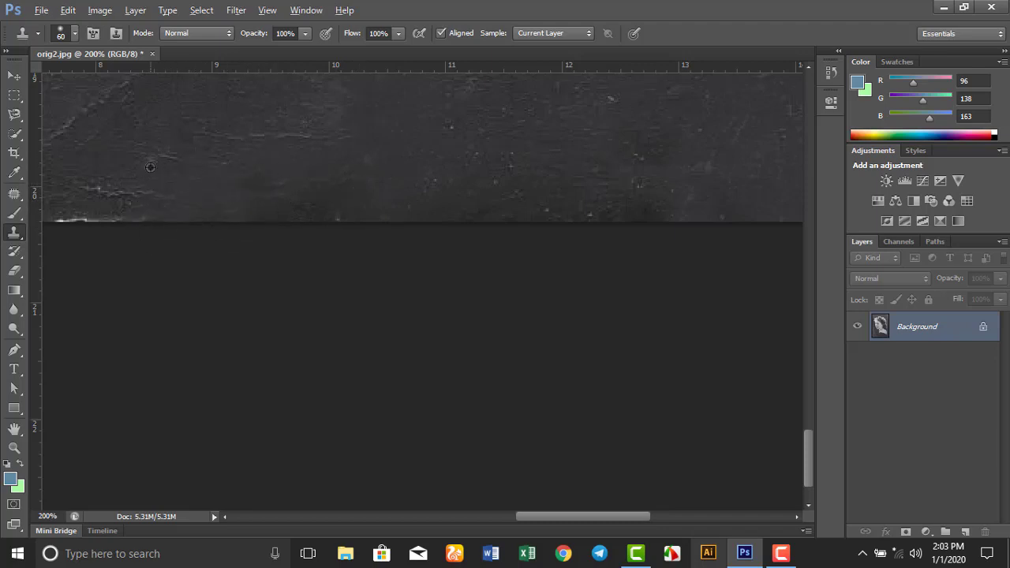
pyautogui.keyDown('alt'); pyautogui.click(143, 180); pyautogui.keyUp('alt')
pyautogui.moveTo(106, 227)
pyautogui.mouseDown()
pyautogui.moveTo(142, 192)
pyautogui.moveTo(137, 207)
pyautogui.mouseUp()
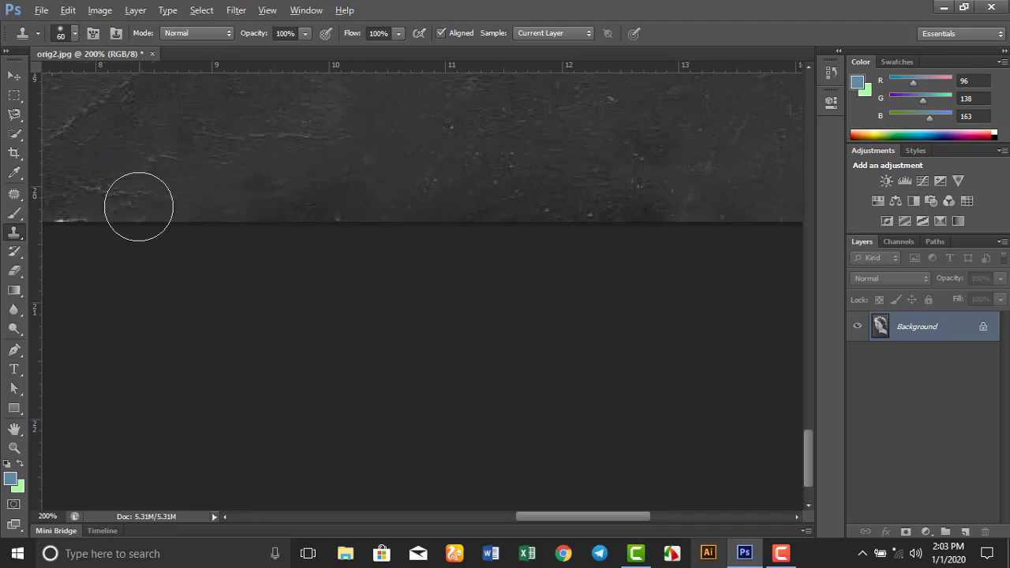
pyautogui.keyDown('alt'); pyautogui.click(104, 172); pyautogui.keyUp('alt')
pyautogui.moveTo(78, 220); pyautogui.dragTo(120, 210)
# - Clone dark background over the faint diagonal crack up to where it meets the branching crack below the garment
pyautogui.moveTo(187, 219); pyautogui.dragTo(289, 508)
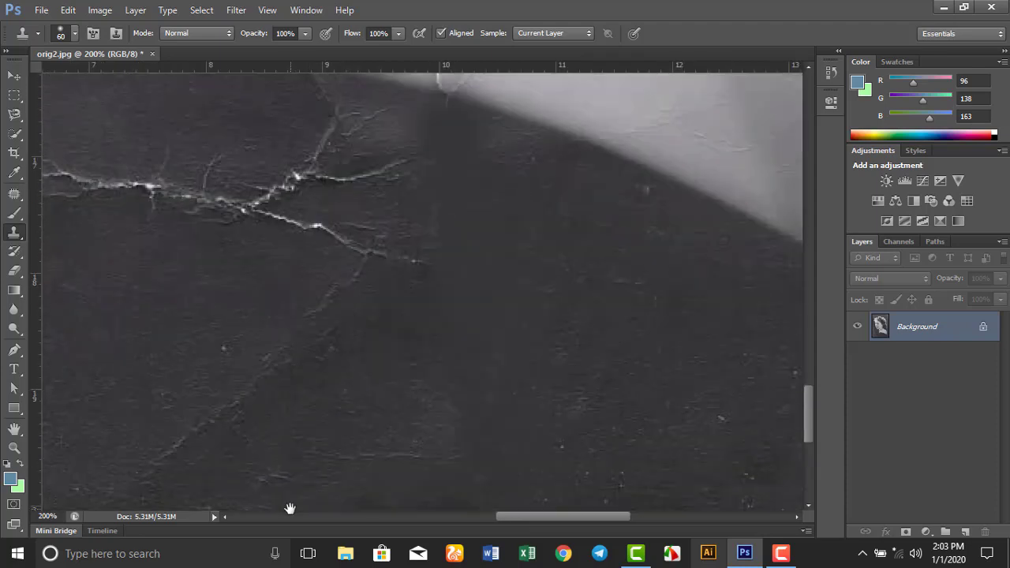
pyautogui.keyDown('alt'); pyautogui.click(276, 439); pyautogui.keyUp('alt')
pyautogui.click(250, 405)
pyautogui.keyDown('alt'); pyautogui.click(303, 428); pyautogui.keyUp('alt')
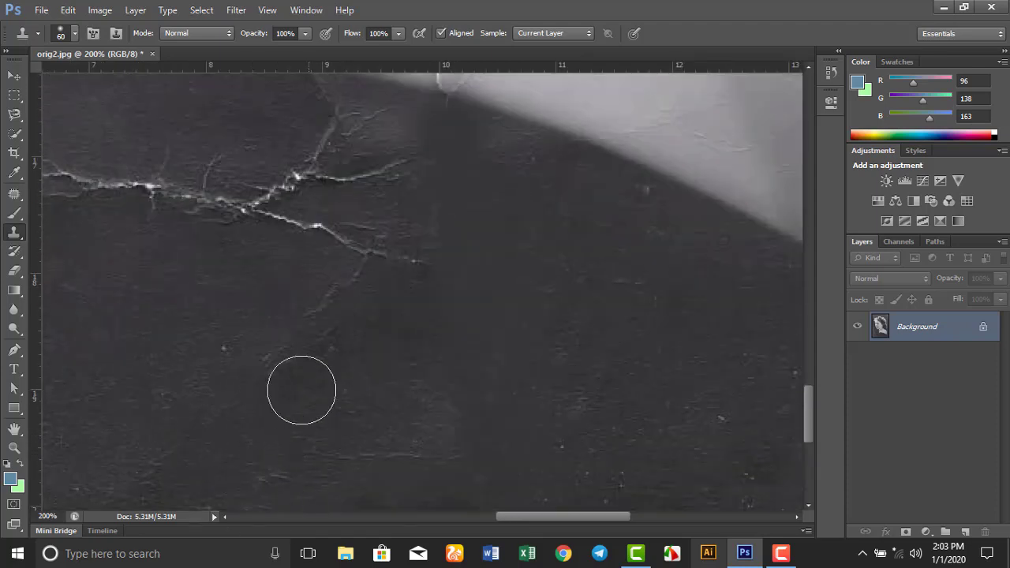
pyautogui.click(288, 360)
pyautogui.keyDown('alt'); pyautogui.click(324, 379); pyautogui.keyUp('alt')
pyautogui.moveTo(312, 330)
pyautogui.mouseDown()
pyautogui.moveTo(352, 365)
pyautogui.moveTo(400, 332)
pyautogui.moveTo(355, 277)
pyautogui.moveTo(397, 332)
pyautogui.moveTo(410, 249)
pyautogui.moveTo(395, 295)
pyautogui.mouseUp()
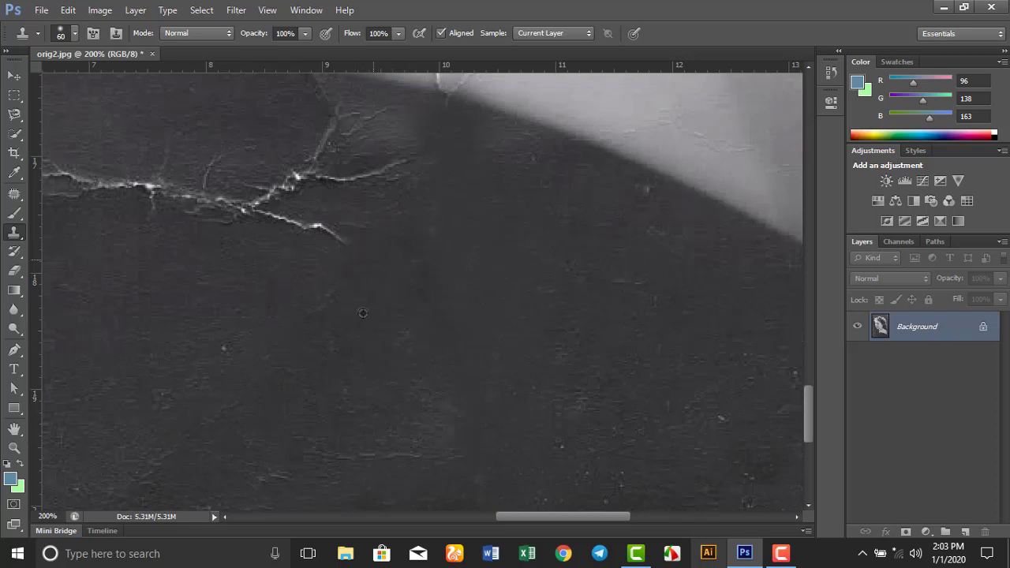
# - Clone dark background over the branching crack's lower-right arm and the bright junctions where its arms meet
pyautogui.keyDown('alt'); pyautogui.click(363, 313); pyautogui.keyUp('alt')
pyautogui.click(337, 226)
pyautogui.click(292, 218)
pyautogui.keyDown('alt'); pyautogui.click(258, 297); pyautogui.keyUp('alt')
pyautogui.moveTo(262, 203); pyautogui.dragTo(259, 185)
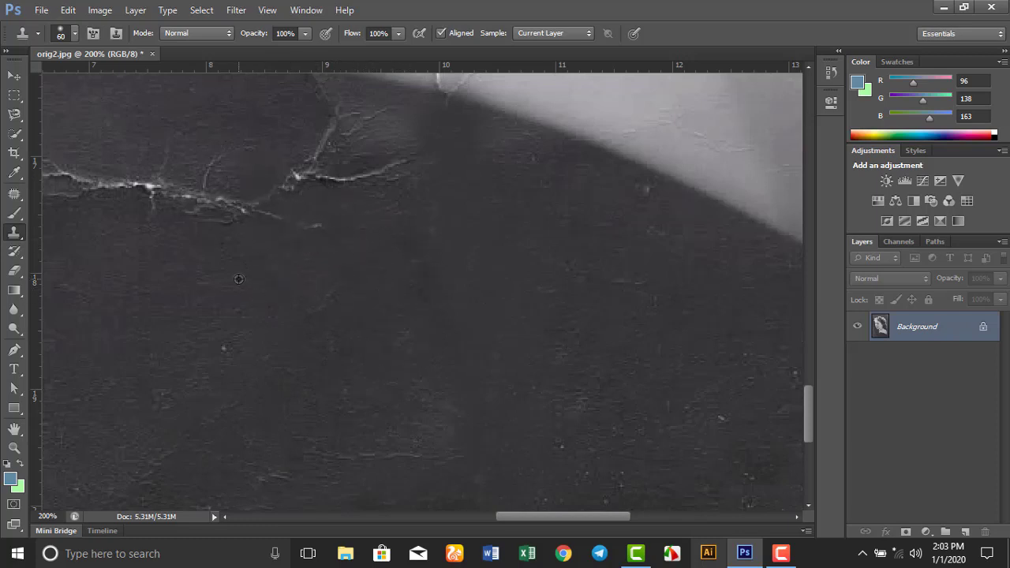
pyautogui.keyDown('alt'); pyautogui.click(240, 279); pyautogui.keyUp('alt')
pyautogui.click(240, 202)
pyautogui.keyDown('alt'); pyautogui.click(292, 254); pyautogui.keyUp('alt')
pyautogui.click(299, 181)
# - Clone dark background over the thin crack branches that rise to the garment's lower edge
pyautogui.moveTo(304, 226)
pyautogui.mouseDown()
pyautogui.moveTo(367, 232)
pyautogui.moveTo(318, 355)
pyautogui.mouseUp()
pyautogui.click(326, 286)
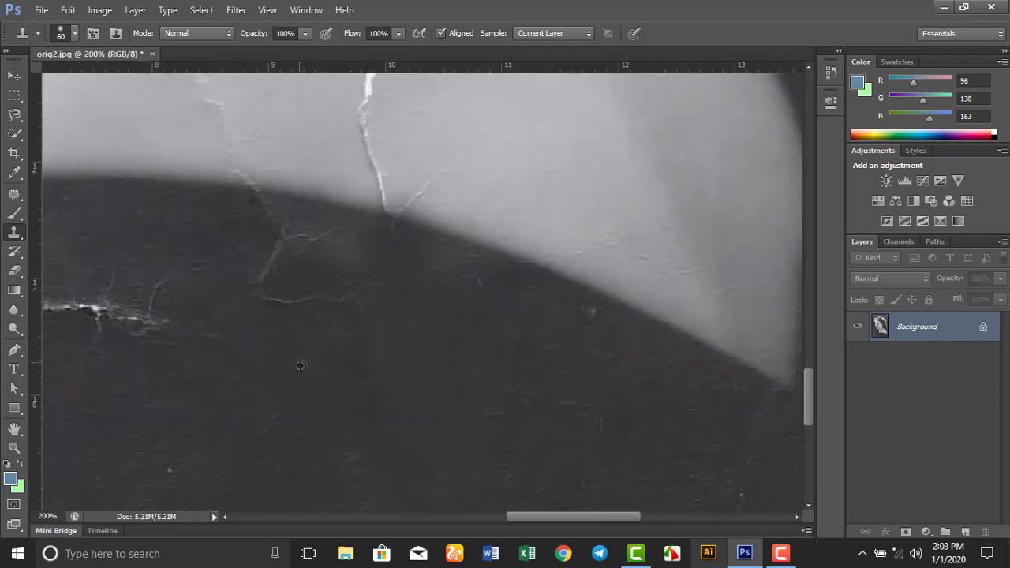
pyautogui.keyDown('alt'); pyautogui.click(300, 366); pyautogui.keyUp('alt')
pyautogui.click(272, 288)
pyautogui.click(268, 264)
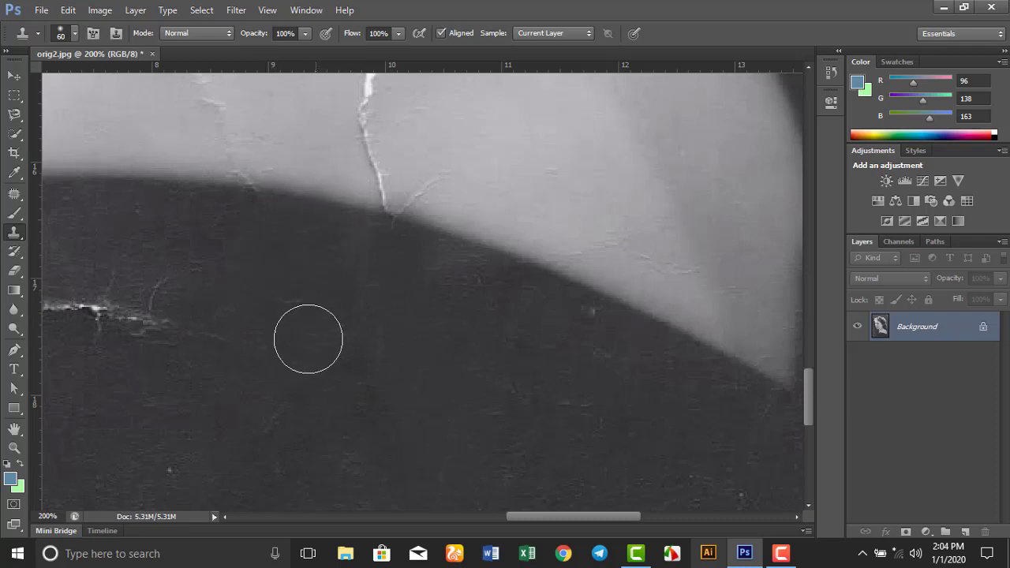
# - Clone dark background over the right and middle parts of the horizontal crack beneath the garment
pyautogui.moveTo(665, 331); pyautogui.dragTo(762, 320)
pyautogui.keyDown('alt'); pyautogui.click(684, 385); pyautogui.keyUp('alt')
pyautogui.click(666, 293)
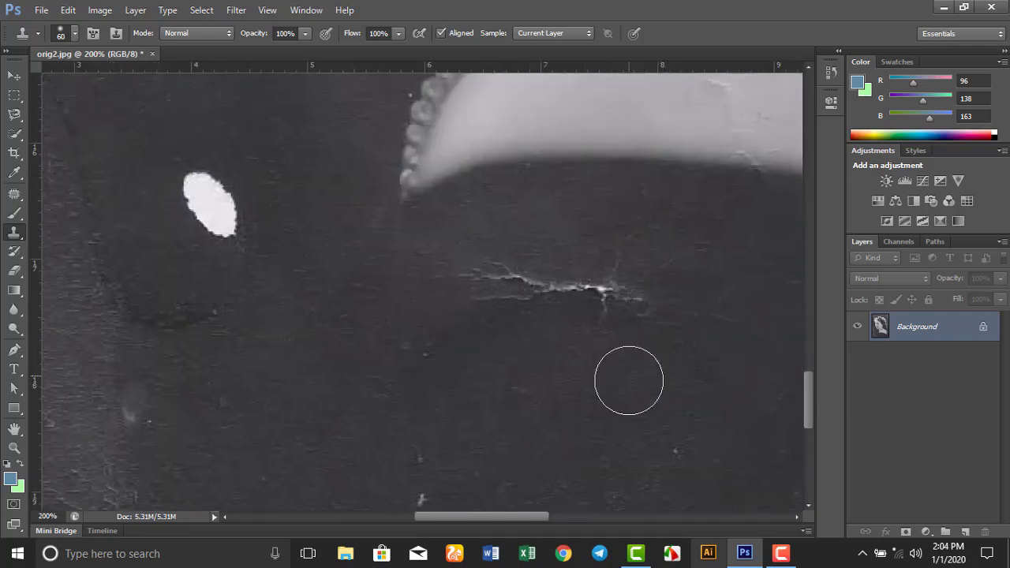
pyautogui.keyDown('alt'); pyautogui.click(629, 380); pyautogui.keyUp('alt')
pyautogui.click(624, 306)
pyautogui.click(594, 280)
pyautogui.keyDown('alt'); pyautogui.click(559, 391); pyautogui.keyUp('alt')
pyautogui.click(560, 297)
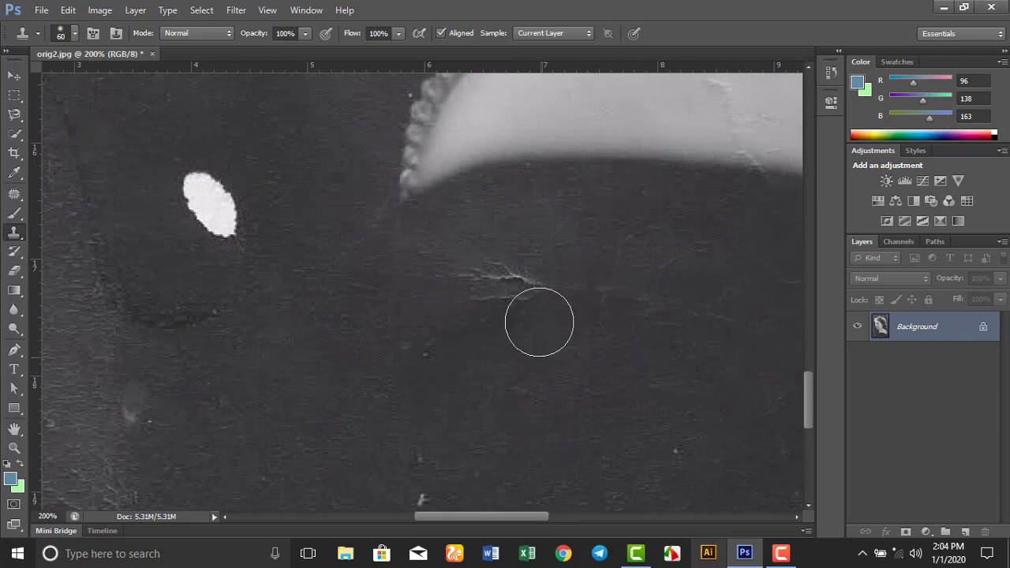
# - Clone dark background over the left end of the horizontal crack beneath the garment
pyautogui.click(536, 292)
pyautogui.keyDown('alt'); pyautogui.click(512, 342); pyautogui.keyUp('alt')
pyautogui.click(509, 285)
pyautogui.click(479, 294)
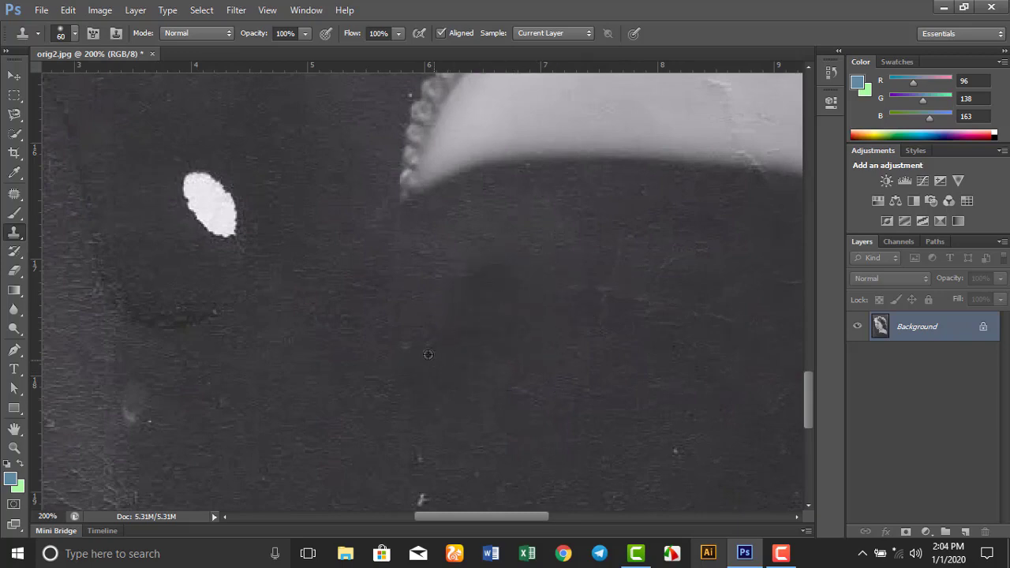
# - Clone dark background over the three white specks leading down to the photo's bottom edge
pyautogui.moveTo(465, 438); pyautogui.dragTo(454, 221)
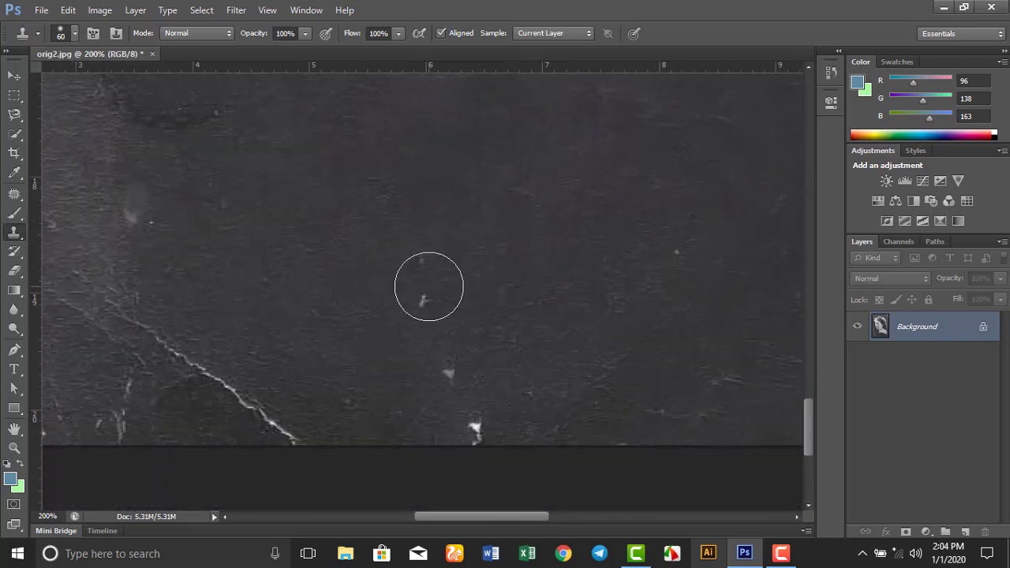
pyautogui.click(390, 315)
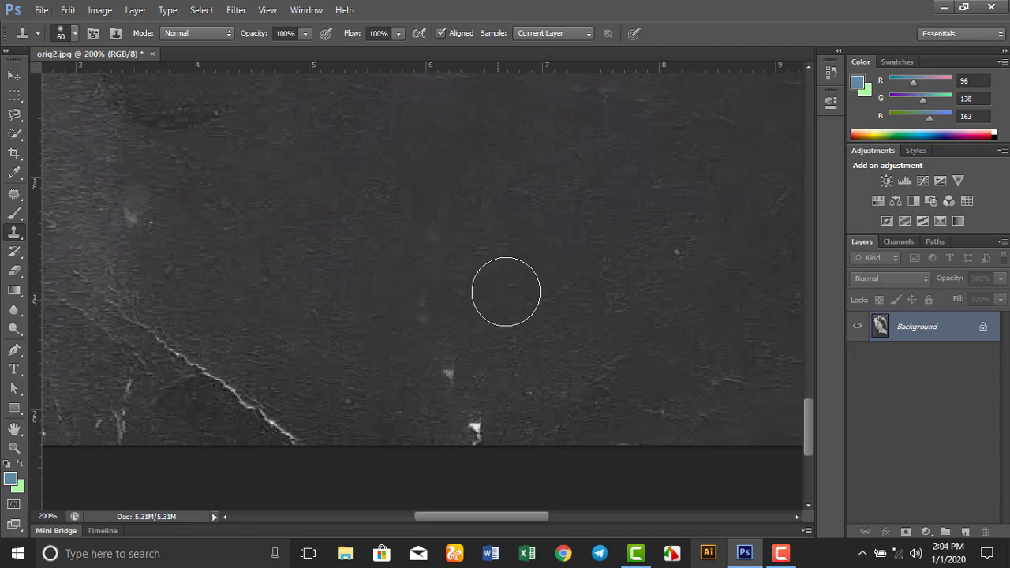
pyautogui.click(450, 371)
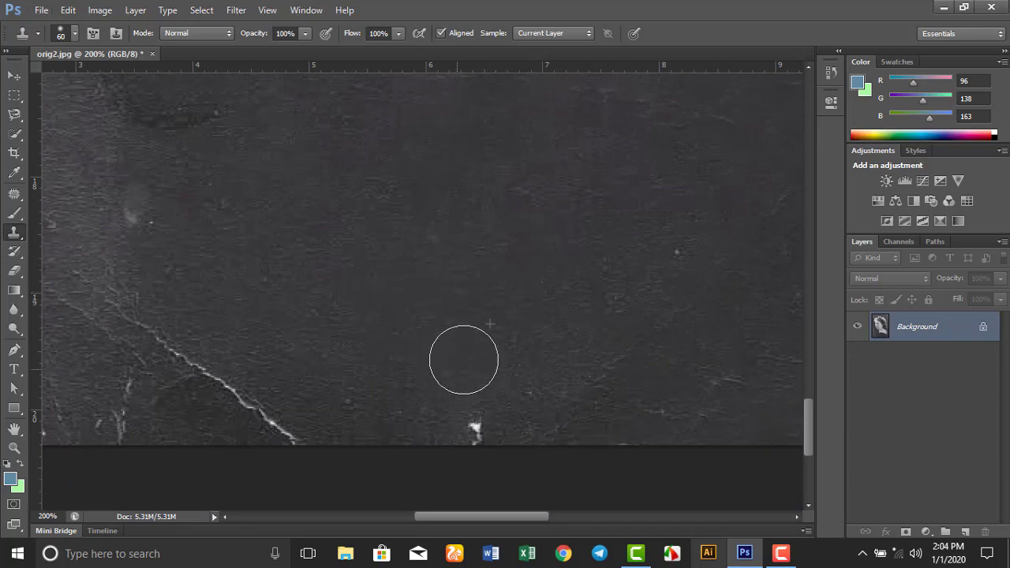
pyautogui.click(475, 429)
# - Clone dark background over the bright diagonal crack in the photo's lower-left area, from the bottom edge upward
pyautogui.moveTo(377, 352); pyautogui.dragTo(505, 298)
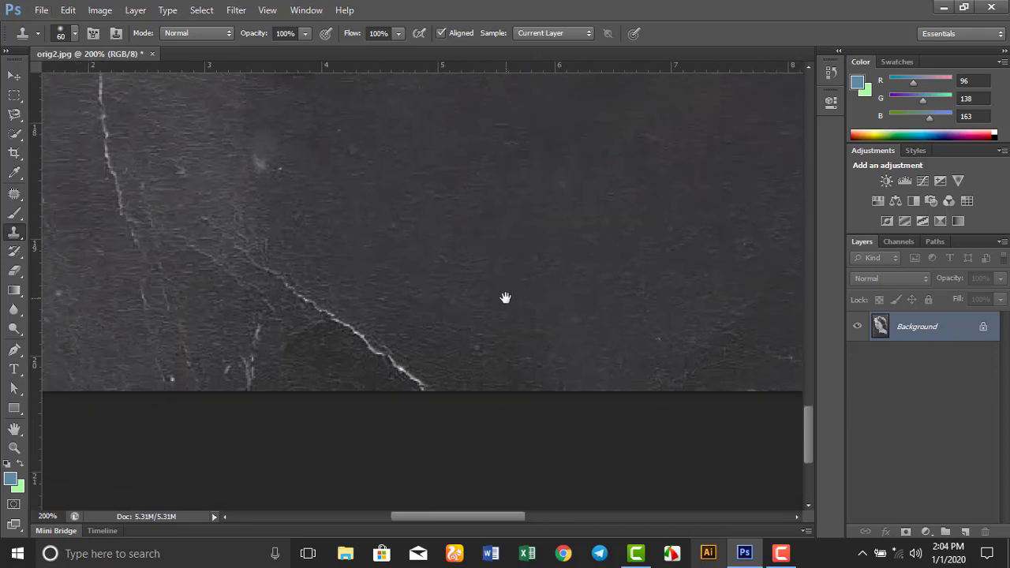
pyautogui.moveTo(417, 384); pyautogui.dragTo(375, 354)
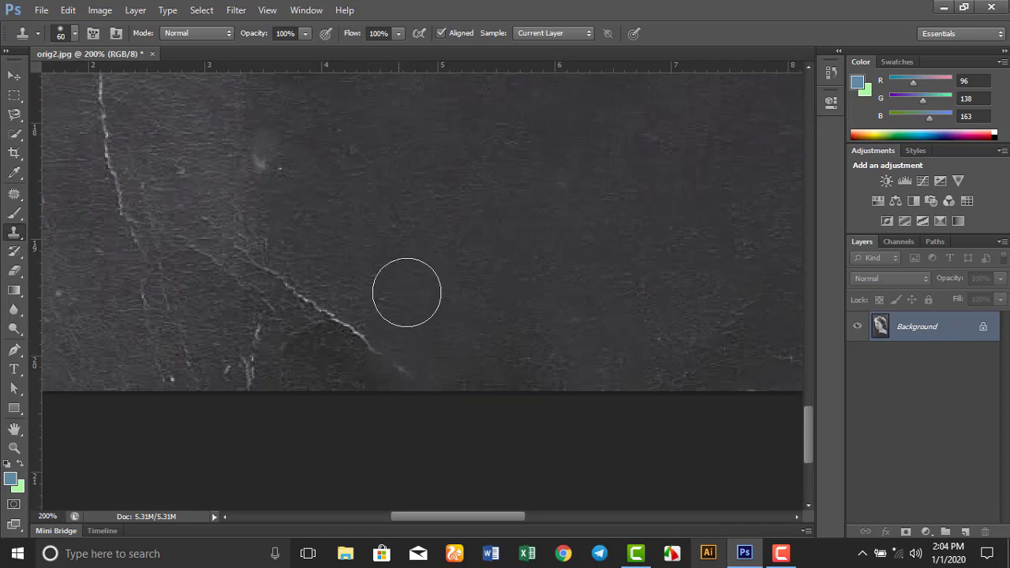
pyautogui.keyDown('alt'); pyautogui.click(386, 282); pyautogui.keyUp('alt')
pyautogui.click(383, 342)
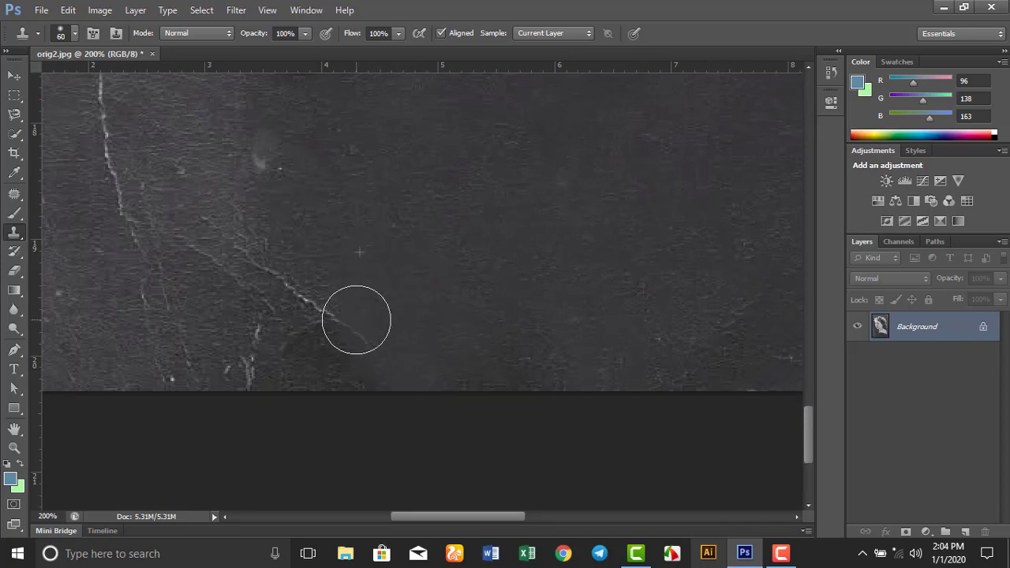
pyautogui.moveTo(360, 318)
pyautogui.mouseDown()
pyautogui.moveTo(381, 287)
pyautogui.moveTo(377, 323)
pyautogui.moveTo(363, 274)
pyautogui.moveTo(334, 286)
pyautogui.moveTo(355, 243)
pyautogui.mouseUp()
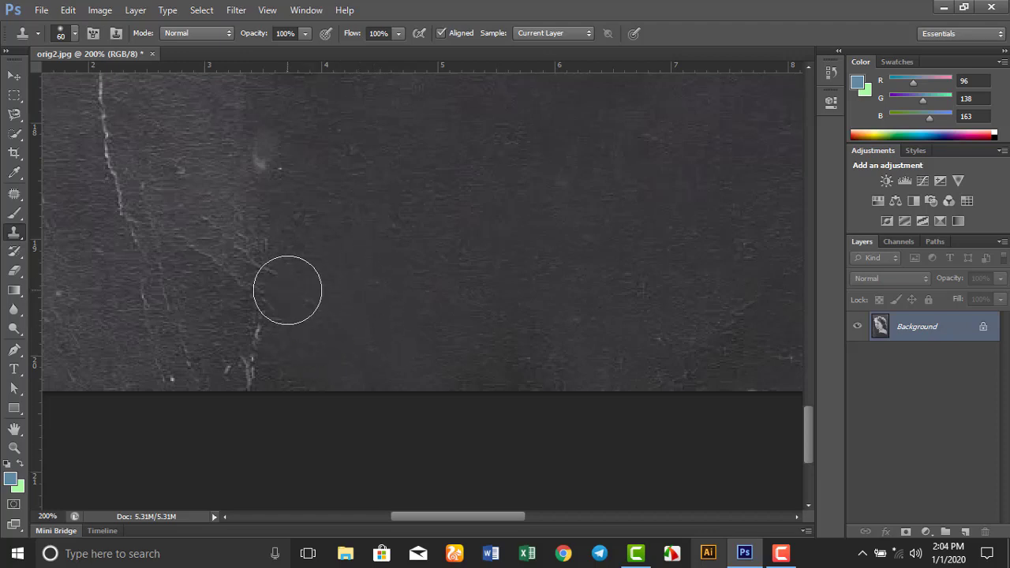
# - Clone dark background over the pale smudge and the short cracks reaching the photo's bottom edge in the lower-left area
pyautogui.keyDown('alt'); pyautogui.click(342, 272); pyautogui.keyUp('alt')
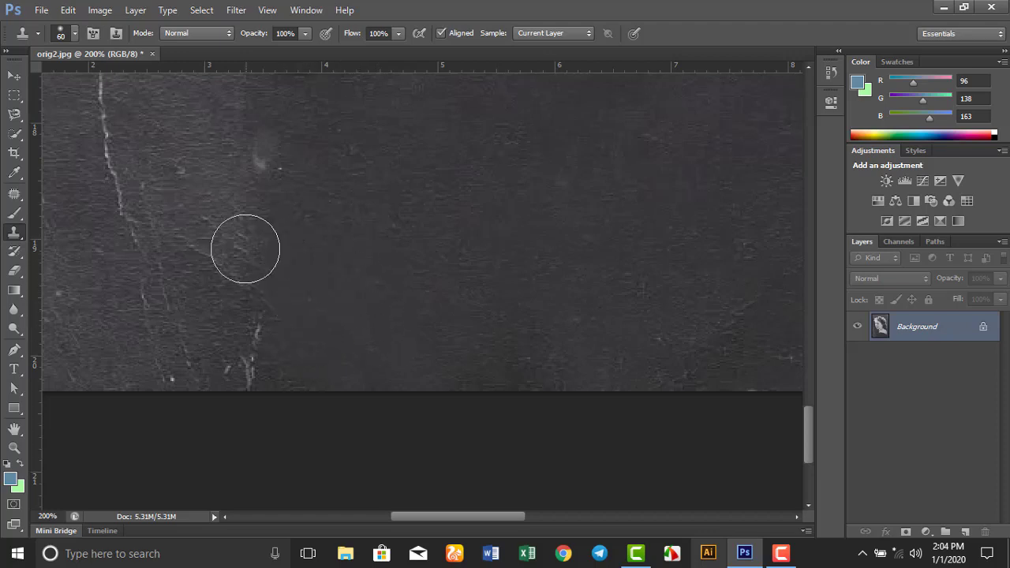
pyautogui.click(255, 163)
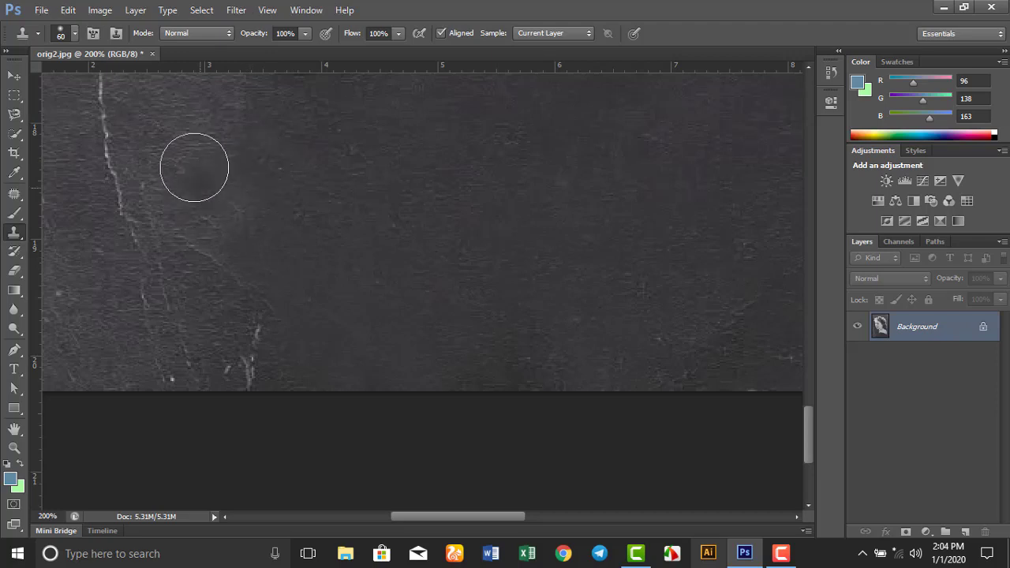
pyautogui.moveTo(309, 269); pyautogui.dragTo(352, 185)
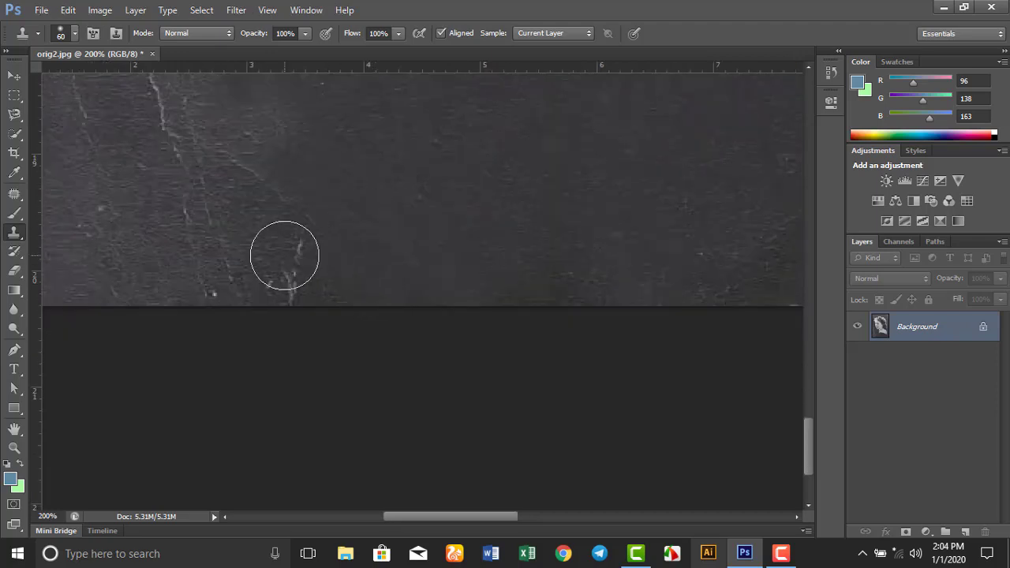
pyautogui.keyDown('alt'); pyautogui.click(334, 289); pyautogui.keyUp('alt')
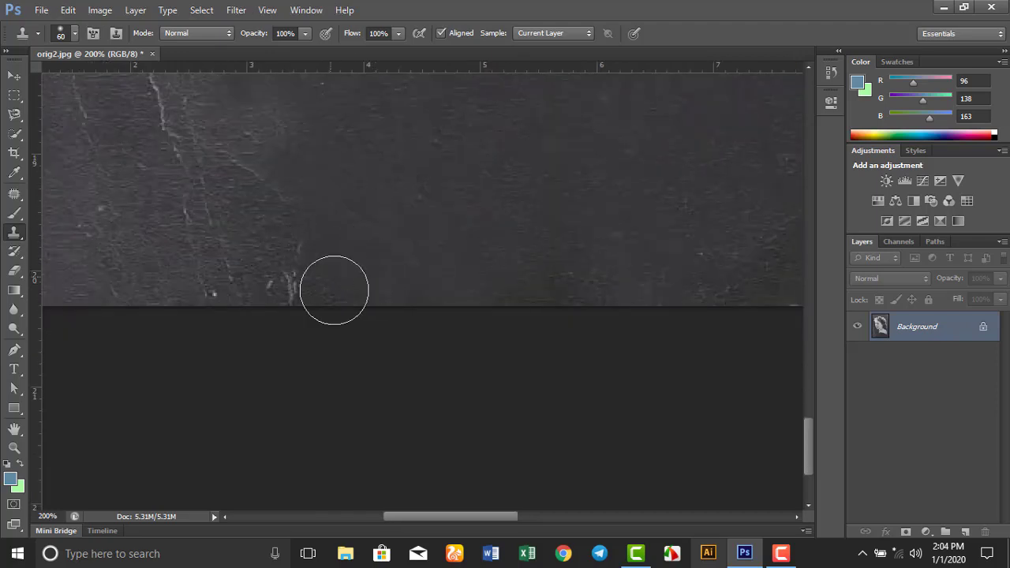
pyautogui.click(287, 262)
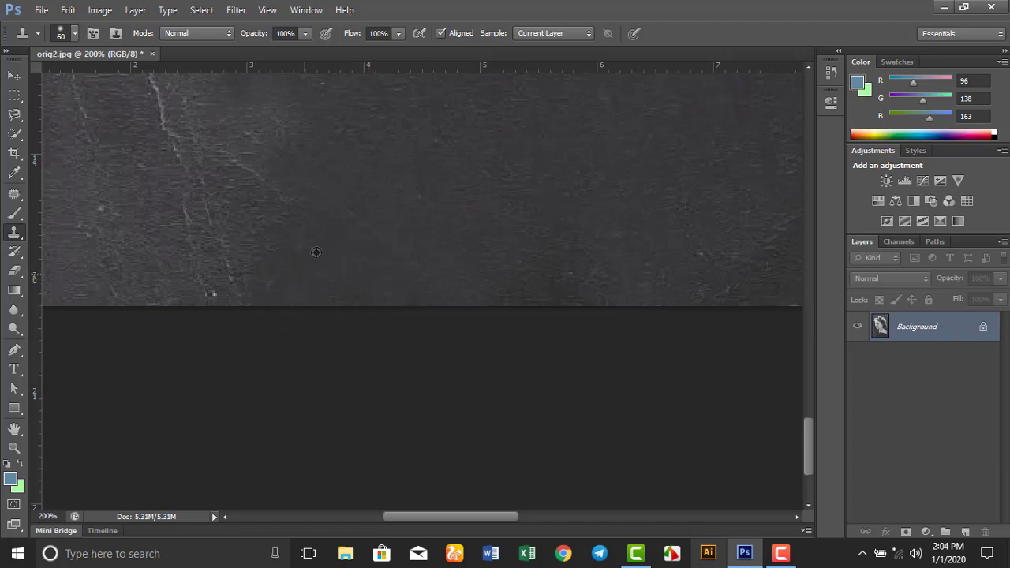
pyautogui.keyDown('alt'); pyautogui.click(319, 242); pyautogui.keyUp('alt')
pyautogui.click(175, 283)
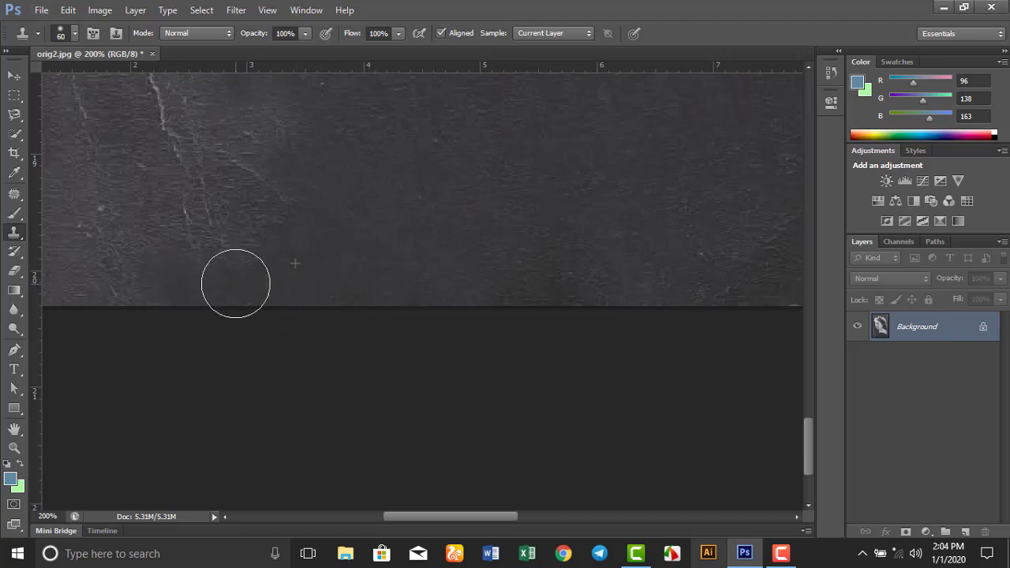
# - Clone dark background over the lower stretch of the thin diagonal crack in the photo's lower-left area
pyautogui.scroll(3, 253, 332)
pyautogui.moveTo(263, 354)
pyautogui.mouseDown()
pyautogui.moveTo(250, 282)
pyautogui.moveTo(234, 352)
pyautogui.moveTo(205, 336)
pyautogui.moveTo(247, 309)
pyautogui.moveTo(183, 282)
pyautogui.mouseUp()
pyautogui.moveTo(164, 226)
pyautogui.mouseDown()
pyautogui.moveTo(223, 240)
pyautogui.moveTo(154, 176)
pyautogui.moveTo(175, 271)
pyautogui.moveTo(151, 234)
pyautogui.moveTo(201, 181)
pyautogui.mouseUp()
pyautogui.scroll(2, 201, 181)
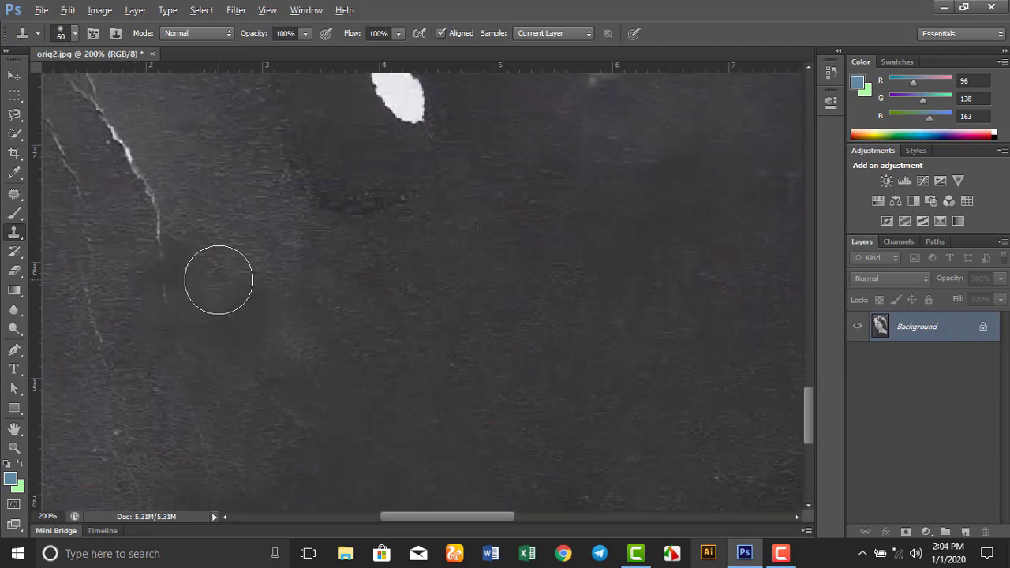
pyautogui.moveTo(158, 308)
pyautogui.mouseDown()
pyautogui.moveTo(199, 281)
pyautogui.moveTo(177, 258)
pyautogui.moveTo(203, 262)
pyautogui.moveTo(154, 197)
pyautogui.moveTo(186, 221)
pyautogui.moveTo(169, 231)
pyautogui.moveTo(192, 319)
pyautogui.mouseUp()
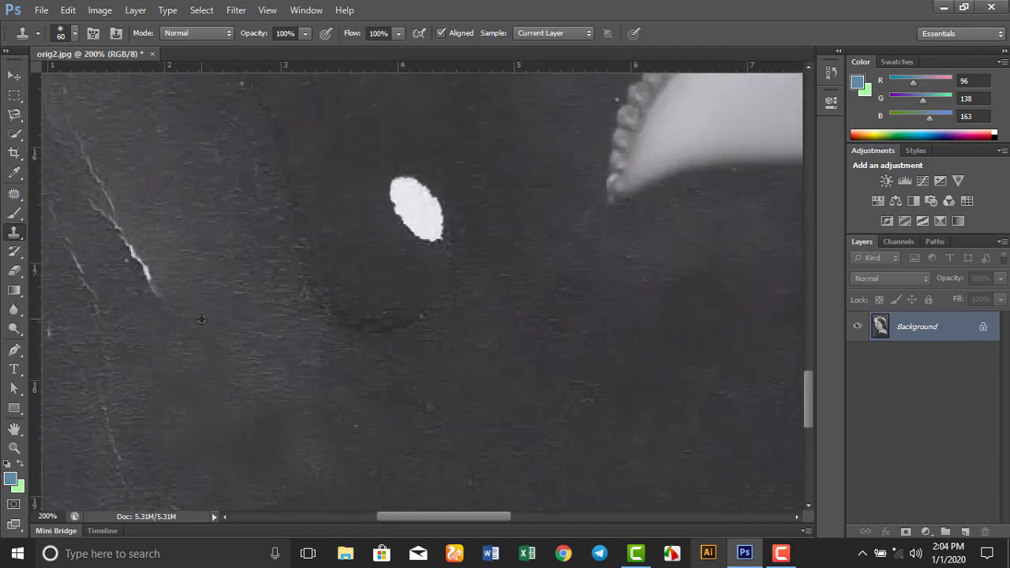
# - Clone dark background over the bright upper stretch of the diagonal crack to the left of the white oval patch
pyautogui.keyDown('alt'); pyautogui.click(186, 335); pyautogui.keyUp('alt')
pyautogui.moveTo(151, 261); pyautogui.dragTo(137, 235)
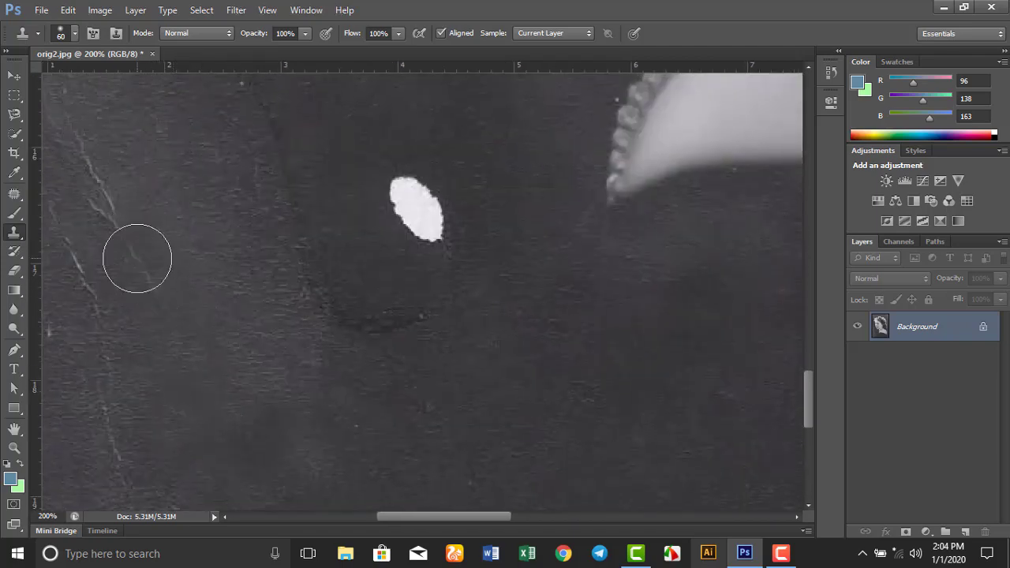
pyautogui.click(138, 258)
pyautogui.keyDown('alt'); pyautogui.click(172, 199); pyautogui.keyUp('alt')
pyautogui.click(107, 198)
pyautogui.keyDown('alt'); pyautogui.click(165, 203); pyautogui.keyUp('alt')
pyautogui.click(79, 211)
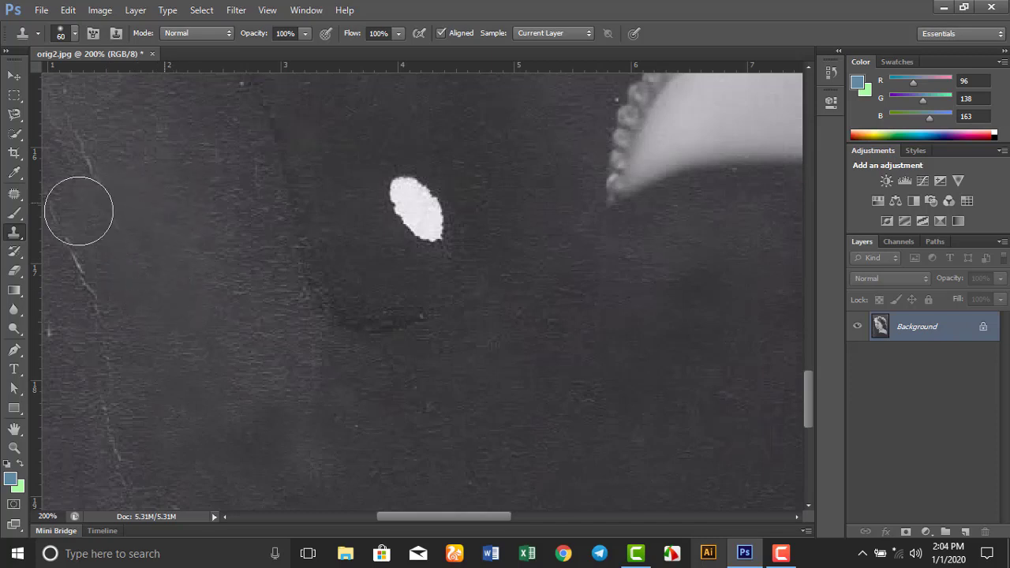
# - Clone dark background over the faint crack and small specks just inside the bright crack along the photo's left edge
pyautogui.moveTo(148, 197); pyautogui.dragTo(264, 207)
pyautogui.moveTo(221, 401); pyautogui.dragTo(263, 225)
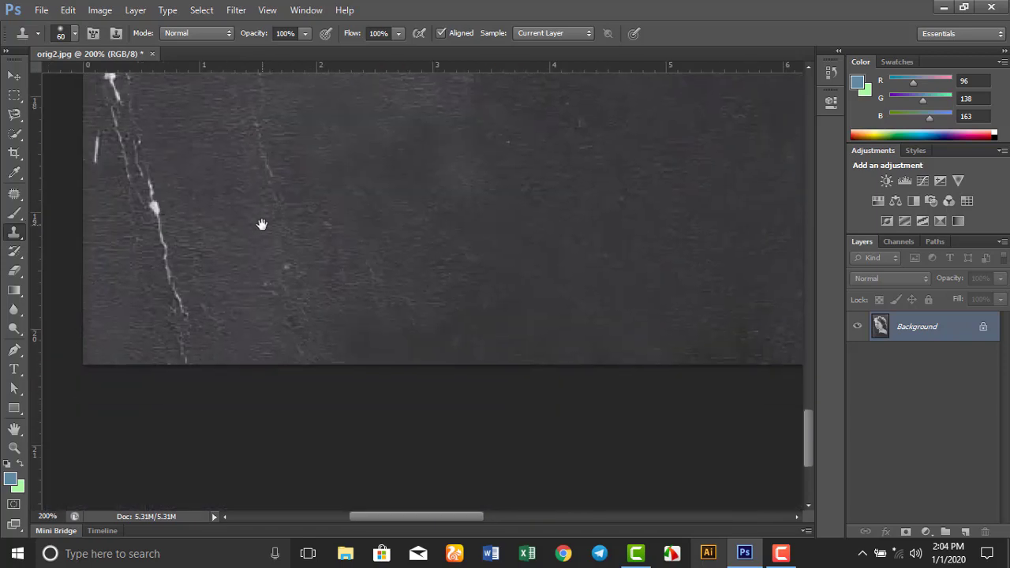
pyautogui.click(280, 262)
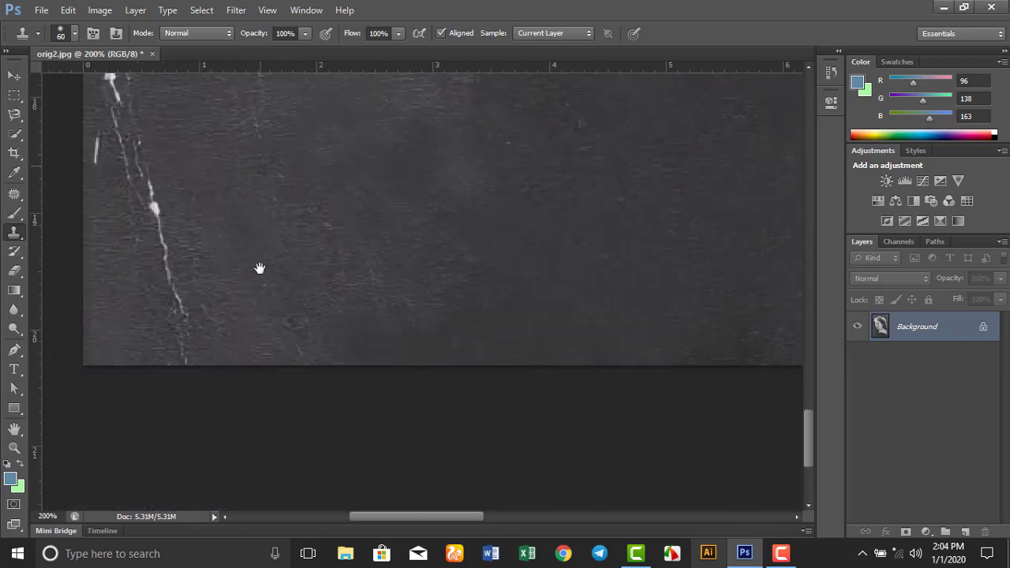
pyautogui.moveTo(259, 268); pyautogui.dragTo(260, 429)
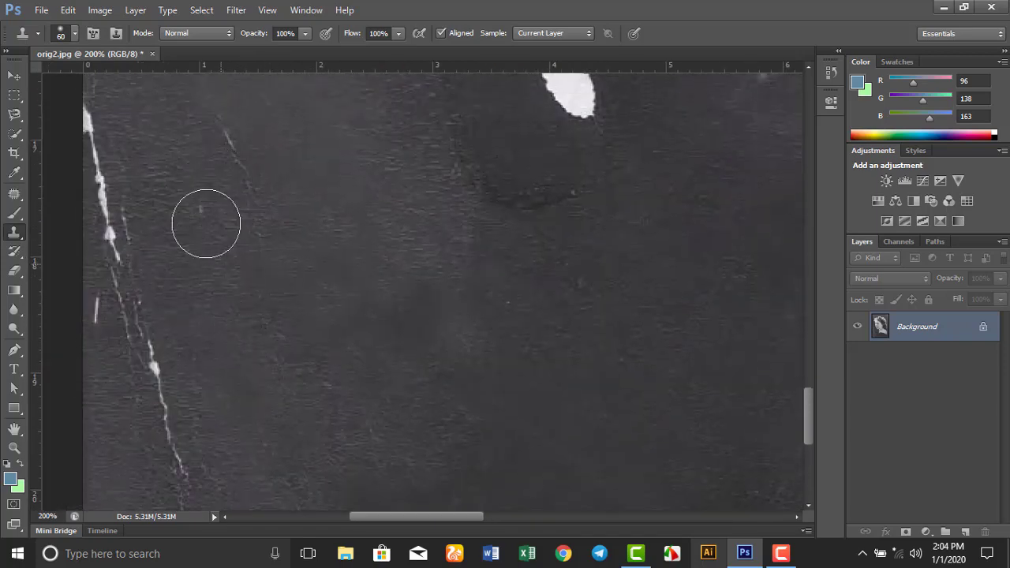
pyautogui.click(194, 205)
# - Clone dark background over the lower part of the bright left-edge crack, from the photo's bottom edge upward
pyautogui.scroll(-4, 229, 190)
pyautogui.hscroll(-1, 229, 190)
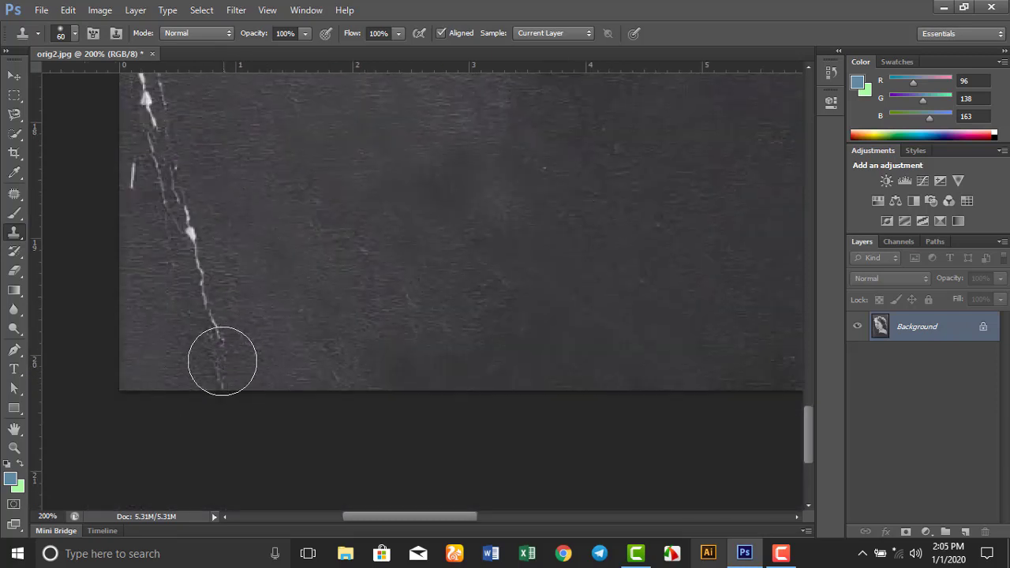
pyautogui.keyDown('alt'); pyautogui.click(266, 329); pyautogui.keyUp('alt')
pyautogui.click(209, 324)
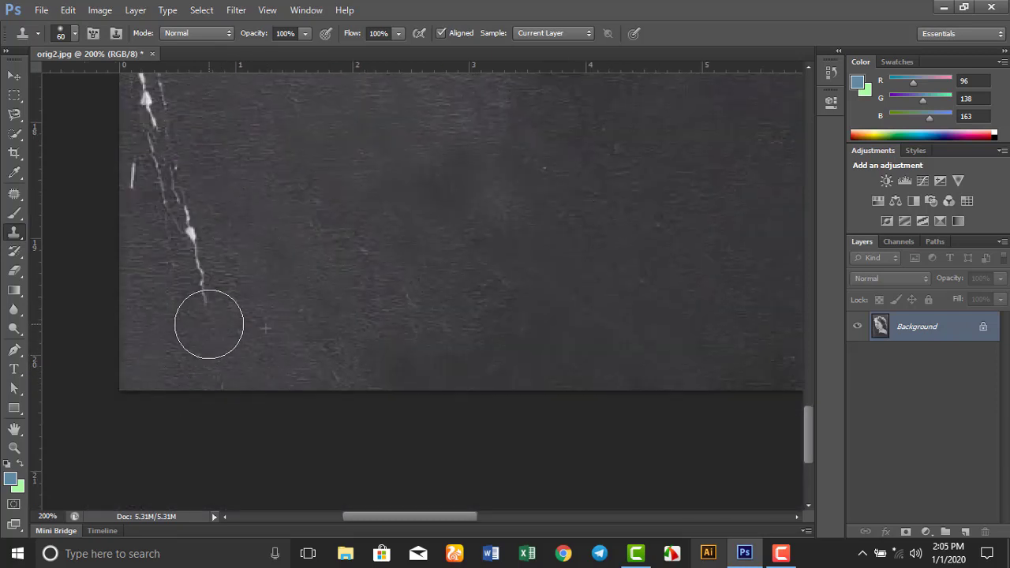
pyautogui.click(195, 272)
pyautogui.keyDown('alt'); pyautogui.click(252, 296); pyautogui.keyUp('alt')
pyautogui.click(205, 231)
pyautogui.keyDown('alt'); pyautogui.click(233, 280); pyautogui.keyUp('alt')
pyautogui.click(199, 237)
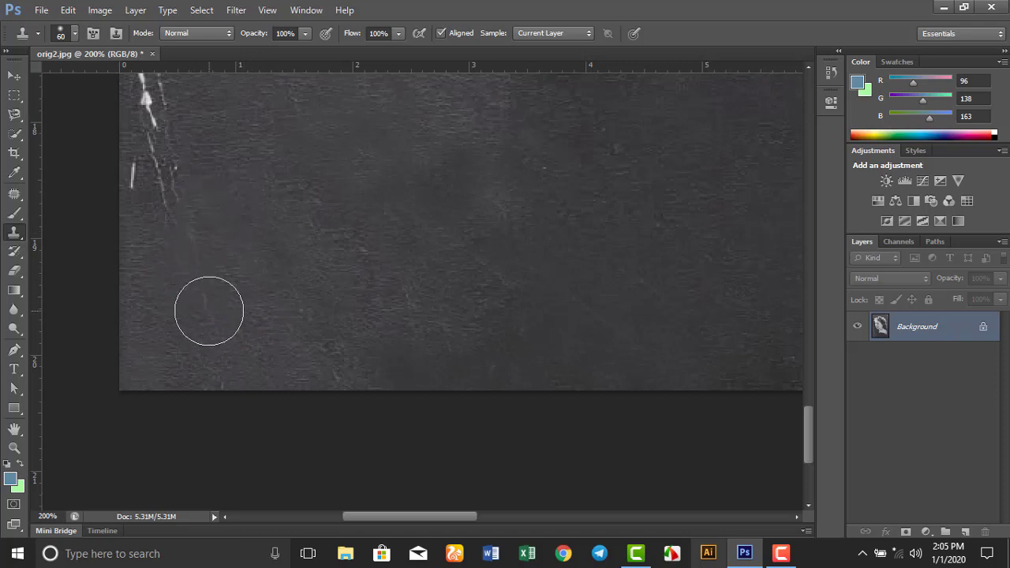
# - Clone dark background over the thin parallel scratches and short white mark in the middle of the left-edge crack
pyautogui.scroll(4, 209, 311)
pyautogui.click(163, 330)
pyautogui.click(189, 382)
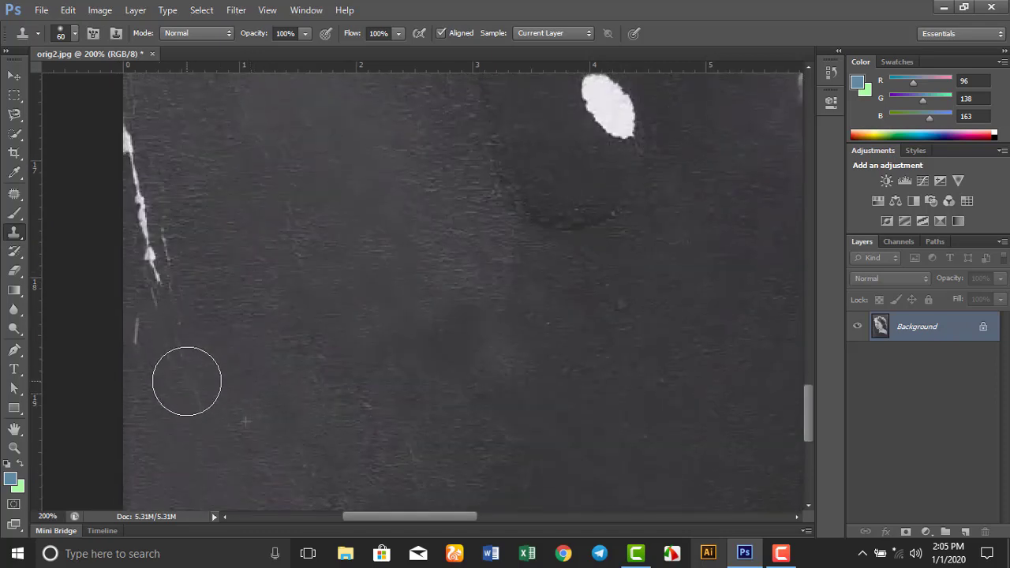
pyautogui.click(145, 325)
pyautogui.keyDown('alt'); pyautogui.click(206, 387); pyautogui.keyUp('alt')
pyautogui.click(178, 330)
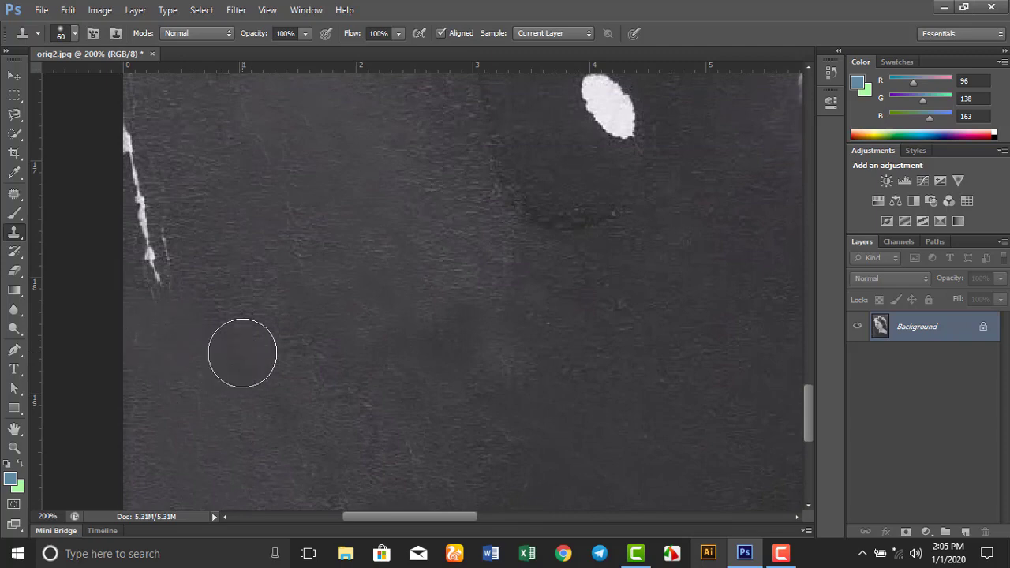
# - Clone dark background over the remaining upper part of the bright crack up to the photo's left edge
pyautogui.scroll(3, 207, 392)
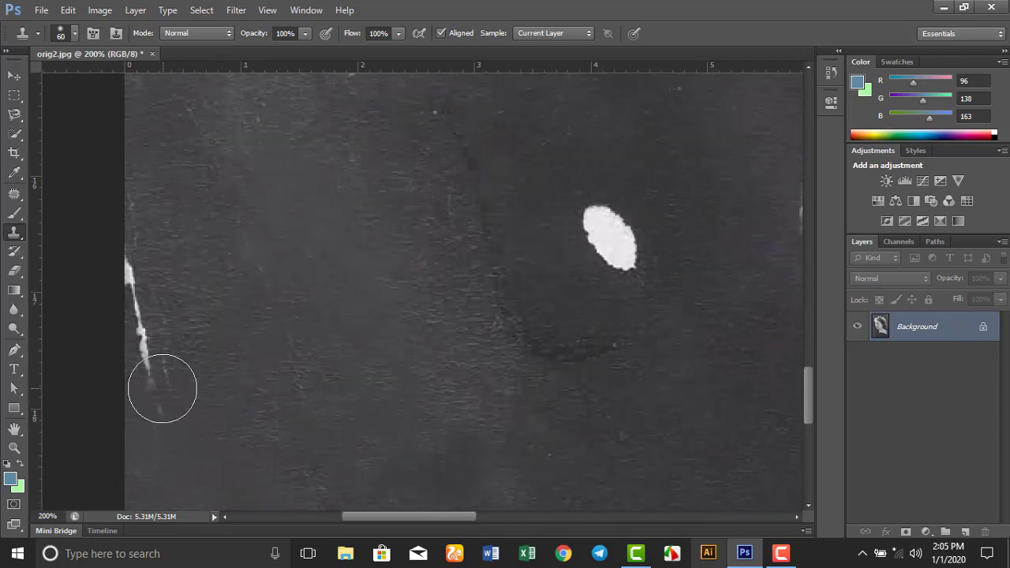
pyautogui.moveTo(162, 383)
pyautogui.mouseDown()
pyautogui.moveTo(129, 341)
pyautogui.moveTo(152, 355)
pyautogui.moveTo(138, 300)
pyautogui.moveTo(157, 297)
pyautogui.moveTo(158, 326)
pyautogui.mouseUp()
pyautogui.keyDown('alt'); pyautogui.click(175, 374); pyautogui.keyUp('alt')
pyautogui.keyDown('alt'); pyautogui.click(190, 365); pyautogui.keyUp('alt')
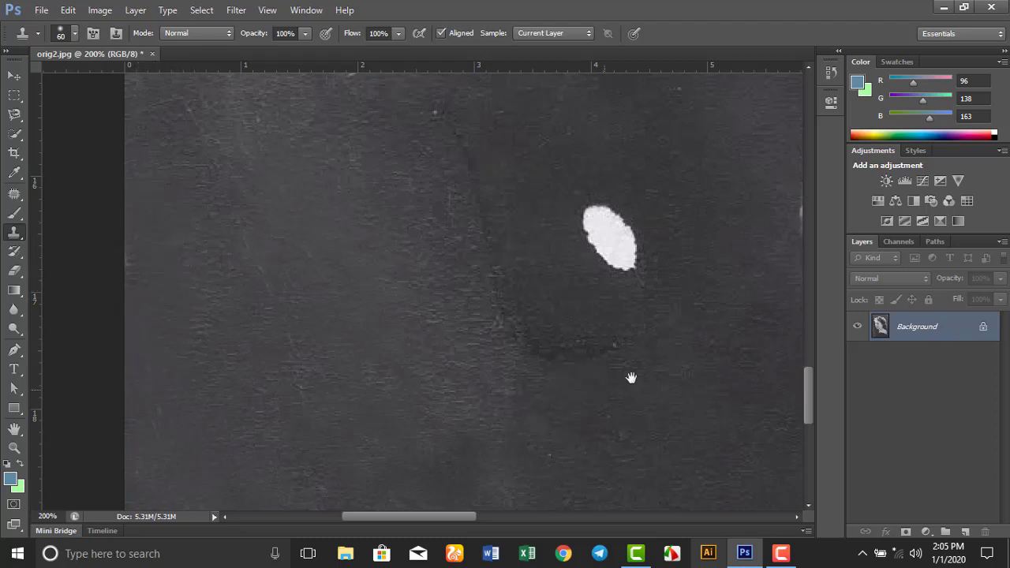
# - Clone background texture over the dark curved line and speck to the left of the white oval patch
pyautogui.moveTo(681, 351); pyautogui.dragTo(364, 371)
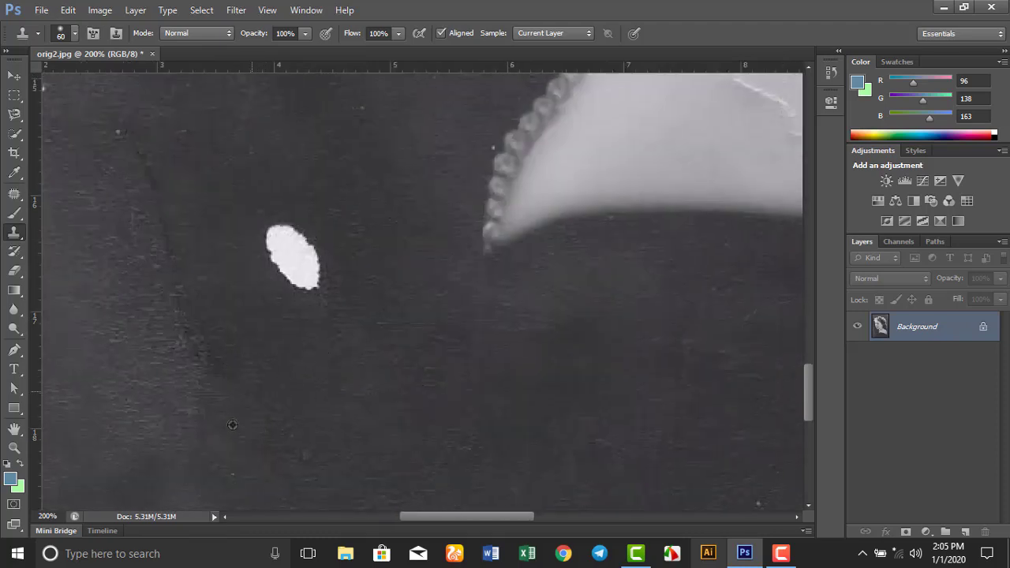
pyautogui.keyDown('alt'); pyautogui.click(139, 294); pyautogui.keyUp('alt')
pyautogui.moveTo(166, 228)
pyautogui.mouseDown()
pyautogui.moveTo(138, 255)
pyautogui.moveTo(150, 255)
pyautogui.moveTo(129, 220)
pyautogui.mouseUp()
pyautogui.keyDown('alt'); pyautogui.click(130, 218); pyautogui.keyUp('alt')
pyautogui.click(144, 173)
pyautogui.keyDown('alt'); pyautogui.click(127, 187); pyautogui.keyUp('alt')
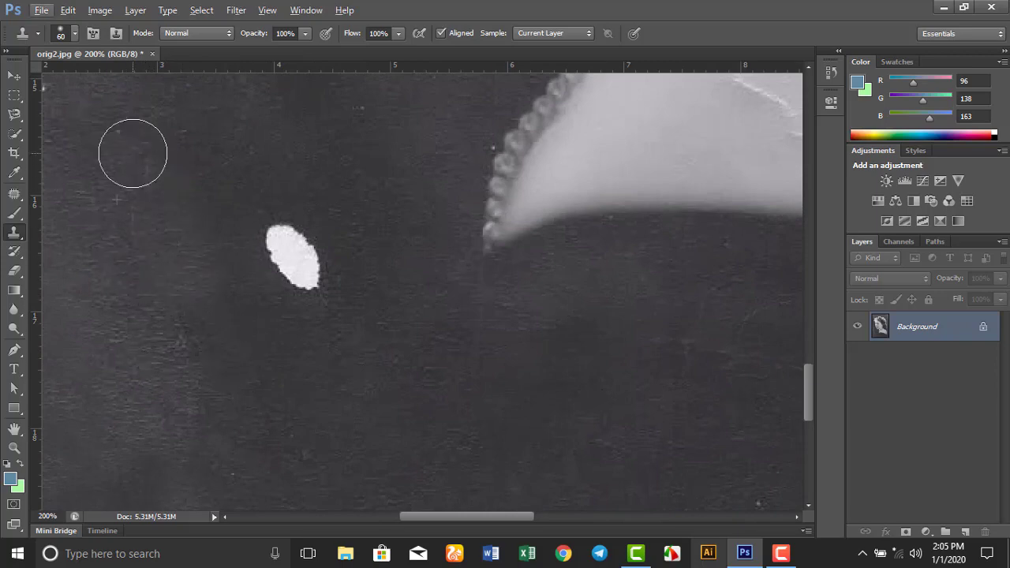
pyautogui.moveTo(133, 153); pyautogui.dragTo(129, 135)
# - Clone dark background over the white oval patch to the left of the garment's beaded edge
pyautogui.moveTo(300, 278)
pyautogui.mouseDown()
pyautogui.moveTo(270, 316)
pyautogui.moveTo(270, 334)
pyautogui.moveTo(268, 311)
pyautogui.moveTo(266, 320)
pyautogui.mouseUp()
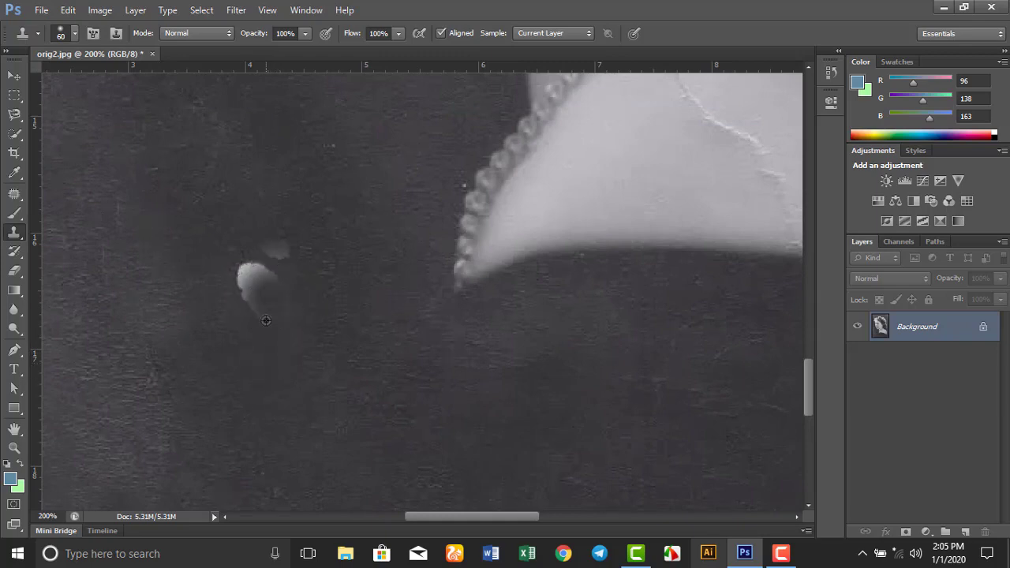
pyautogui.moveTo(242, 288)
pyautogui.mouseDown()
pyautogui.moveTo(271, 341)
pyautogui.moveTo(340, 385)
pyautogui.moveTo(342, 403)
pyautogui.moveTo(301, 415)
pyautogui.moveTo(246, 357)
pyautogui.mouseUp()
pyautogui.keyDown('alt'); pyautogui.click(301, 415); pyautogui.keyUp('alt')
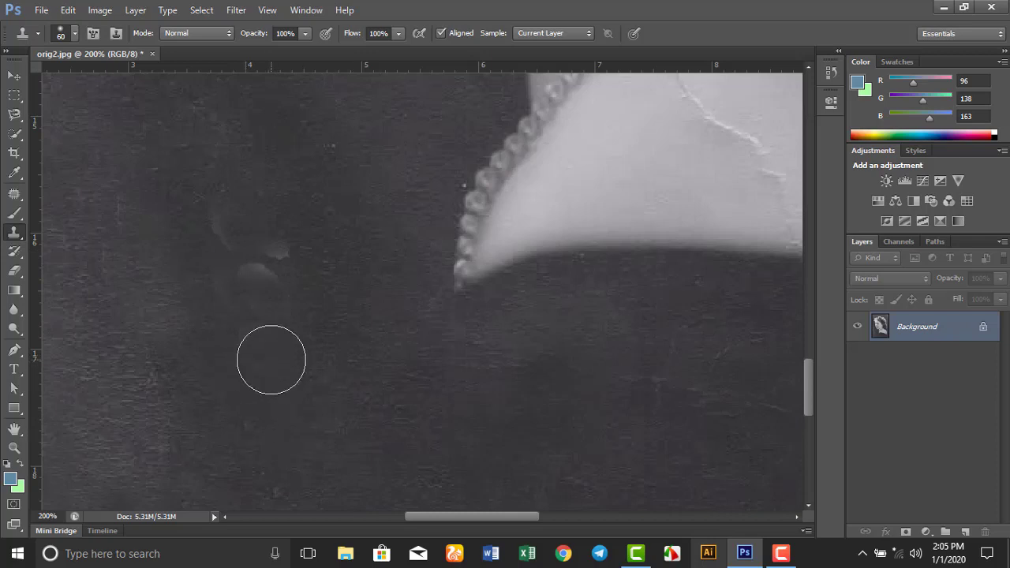
pyautogui.keyDown('alt'); pyautogui.click(354, 367); pyautogui.keyUp('alt')
pyautogui.click(251, 303)
pyautogui.click(357, 358)
pyautogui.moveTo(285, 296); pyautogui.dragTo(272, 278)
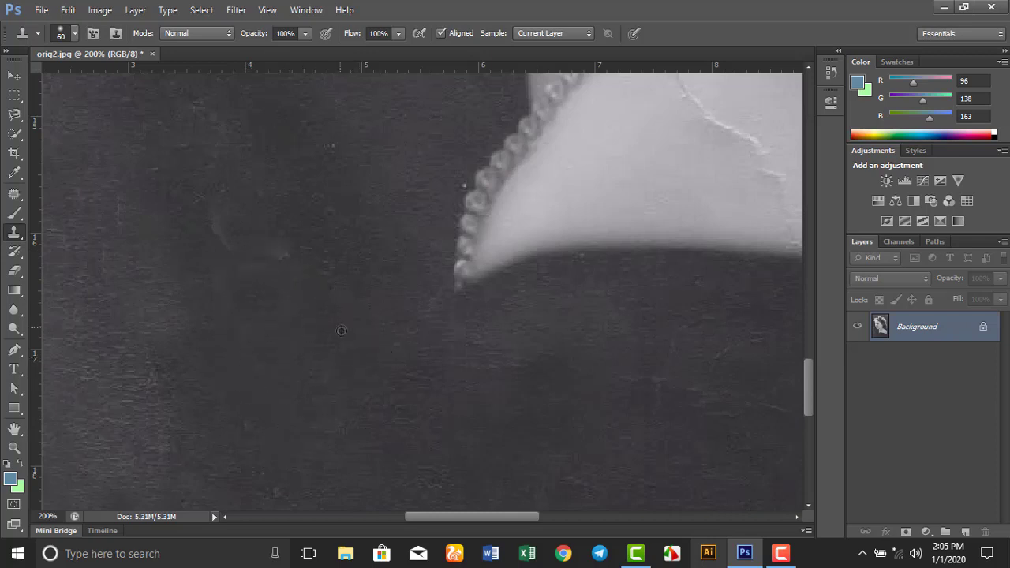
# - Clone dark background over the leftover pale smudges around the former white oval patch
pyautogui.keyDown('alt'); pyautogui.click(342, 331); pyautogui.keyUp('alt')
pyautogui.click(285, 258)
pyautogui.keyDown('alt'); pyautogui.click(372, 356); pyautogui.keyUp('alt')
pyautogui.click(227, 241)
pyautogui.keyDown('alt'); pyautogui.click(266, 282); pyautogui.keyUp('alt')
pyautogui.click(214, 233)
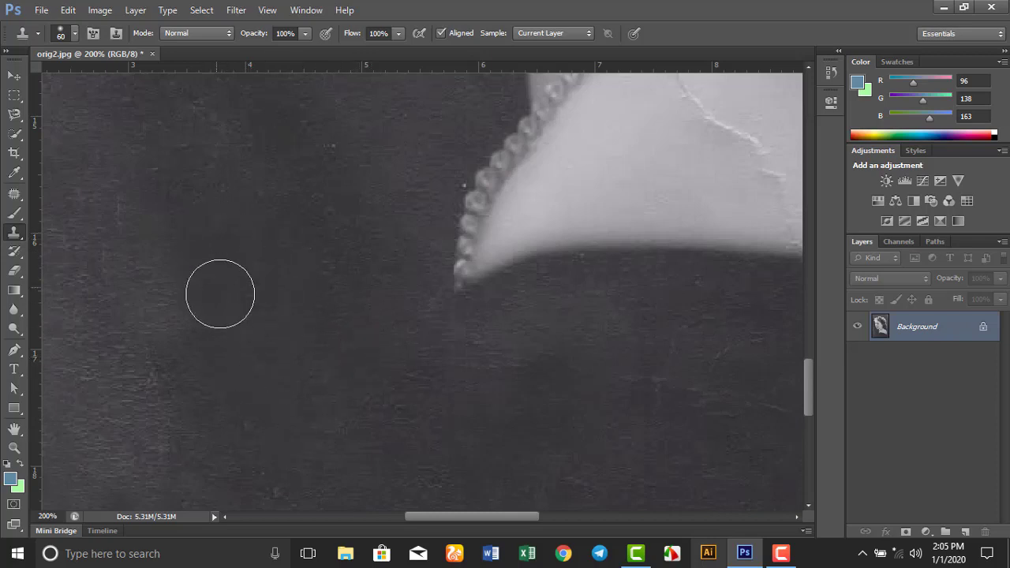
# - Clone dark background over the small white marks in the left background, beneath the thin vertical cracks
pyautogui.moveTo(160, 169); pyautogui.dragTo(314, 559)
pyautogui.moveTo(370, 315)
pyautogui.mouseDown()
pyautogui.moveTo(521, 358)
pyautogui.moveTo(773, 371)
pyautogui.mouseUp()
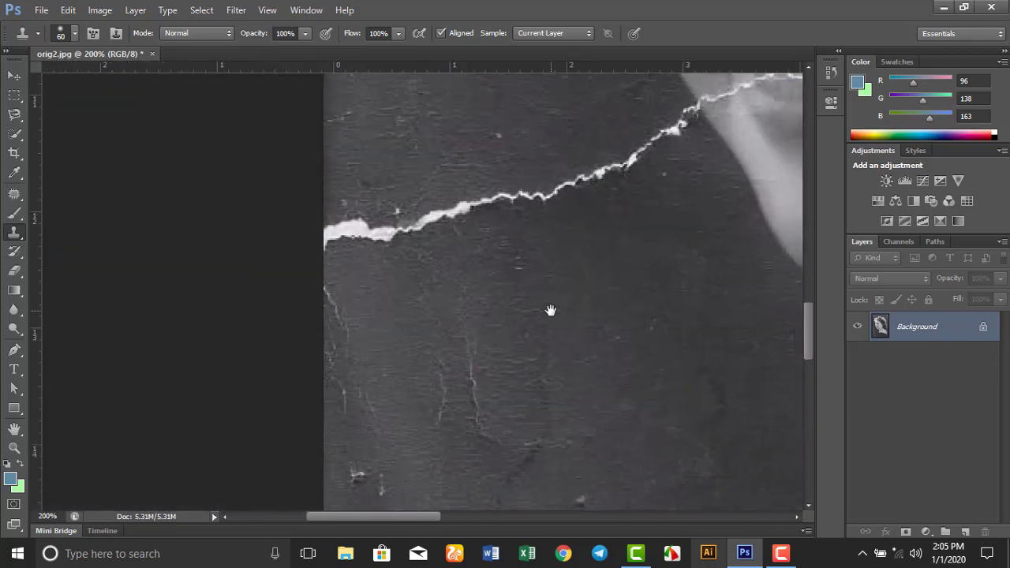
pyautogui.scroll(-6, 535, 237)
pyautogui.hscroll(2, 478, 300)
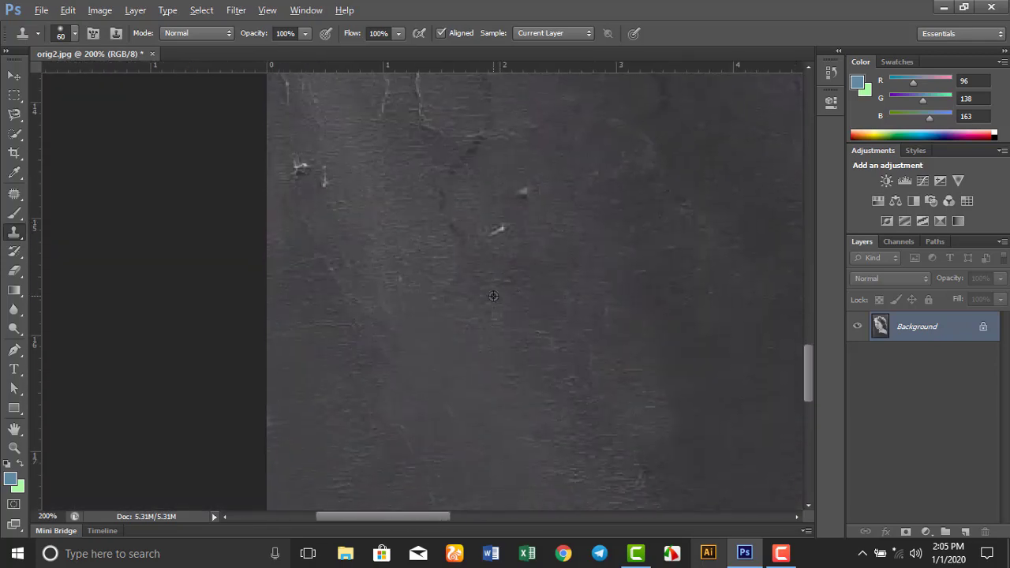
pyautogui.keyDown('alt'); pyautogui.click(493, 296); pyautogui.keyUp('alt')
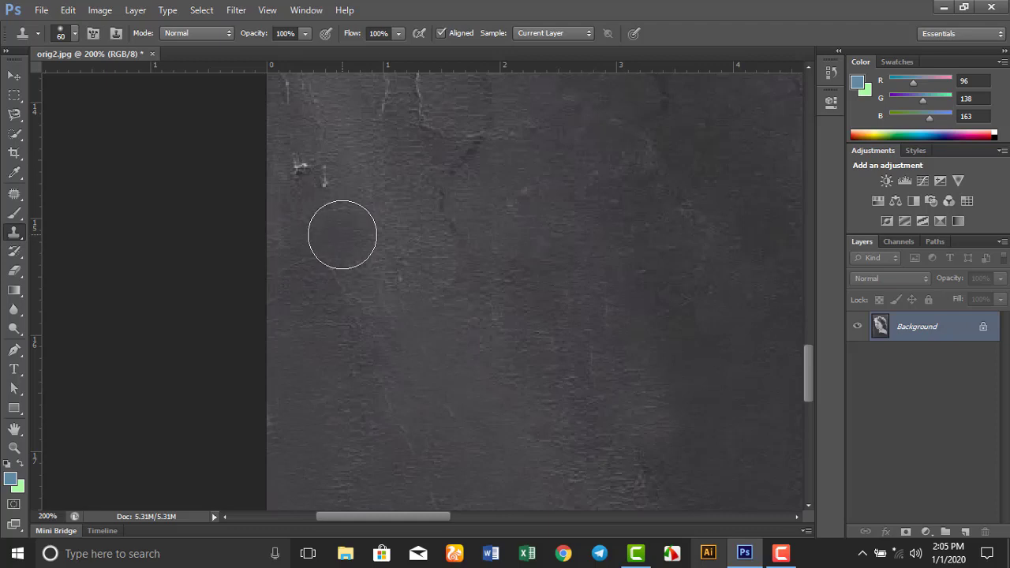
pyautogui.click(322, 170)
# - Clone dark background over the thin vertical cracks near the photo's left edge, beneath the long jagged crack
pyautogui.moveTo(357, 177); pyautogui.dragTo(324, 308)
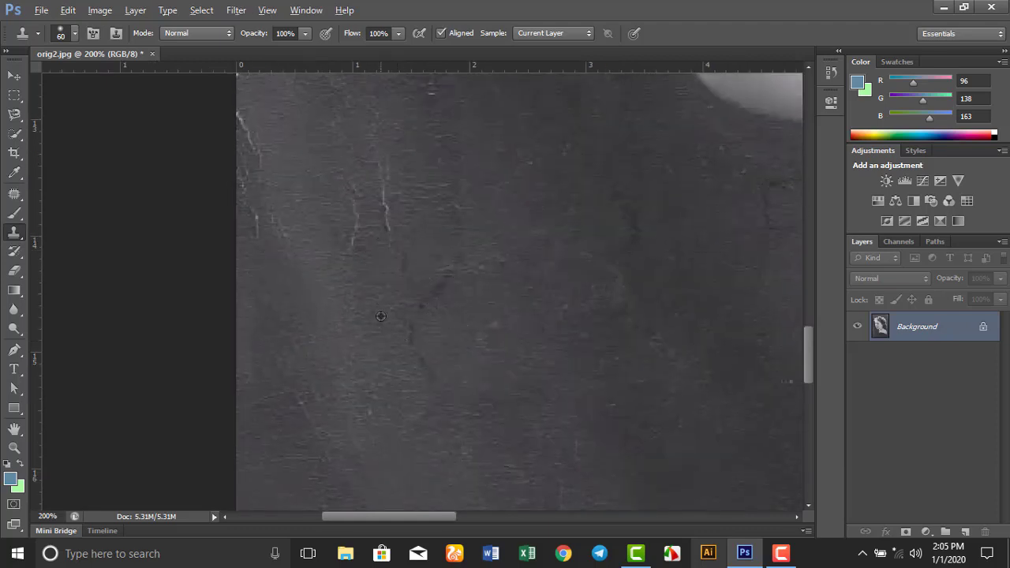
pyautogui.keyDown('alt'); pyautogui.click(373, 278); pyautogui.keyUp('alt')
pyautogui.click(383, 200)
pyautogui.click(357, 194)
pyautogui.moveTo(231, 238)
pyautogui.mouseDown()
pyautogui.moveTo(294, 341)
pyautogui.moveTo(328, 295)
pyautogui.mouseUp()
pyautogui.keyDown('alt'); pyautogui.click(344, 374); pyautogui.keyUp('alt')
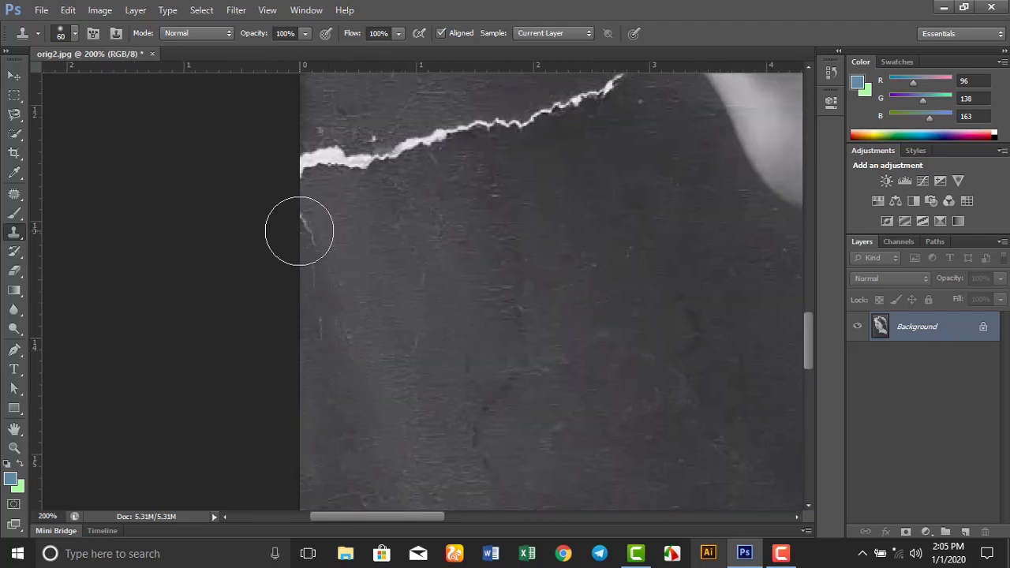
# - Clone dark background over the thick end of the long jagged crack at the photo's left edge
pyautogui.moveTo(378, 232); pyautogui.dragTo(332, 415)
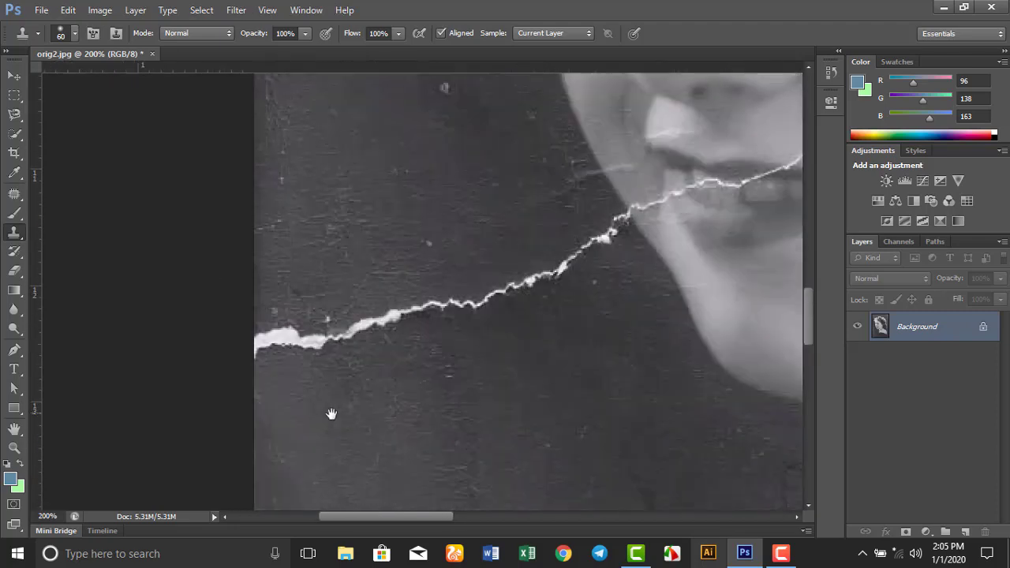
pyautogui.keyDown('alt'); pyautogui.click(282, 392); pyautogui.keyUp('alt')
pyautogui.click(258, 327)
pyautogui.click(277, 339)
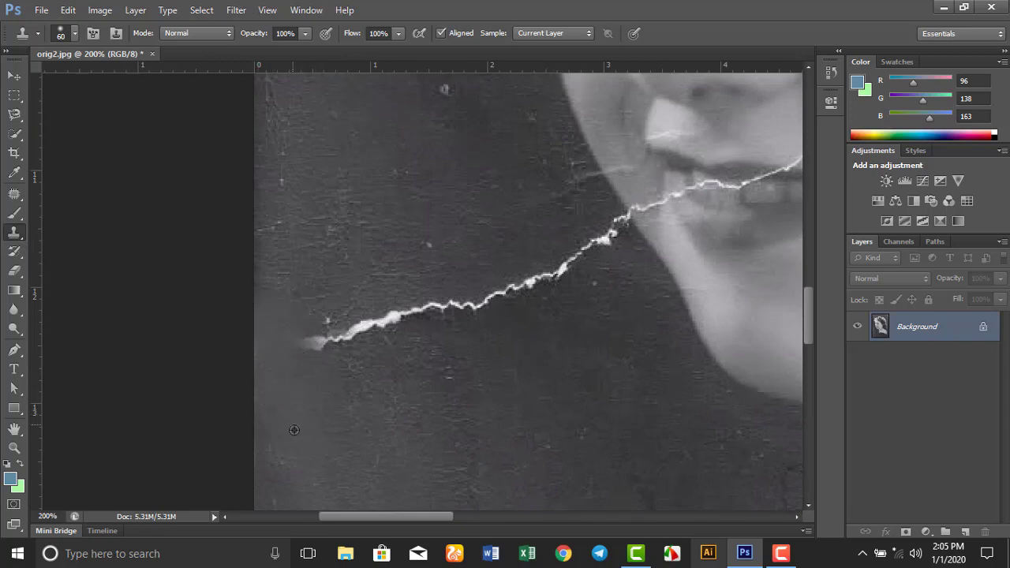
pyautogui.click(347, 343)
pyautogui.click(291, 348)
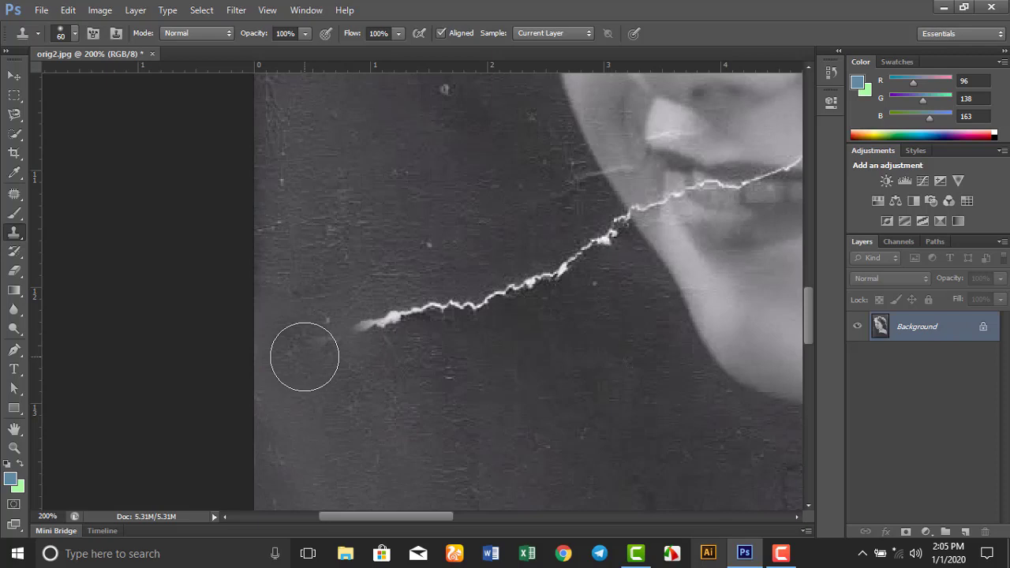
pyautogui.keyDown('alt'); pyautogui.click(320, 401); pyautogui.keyUp('alt')
pyautogui.click(326, 341)
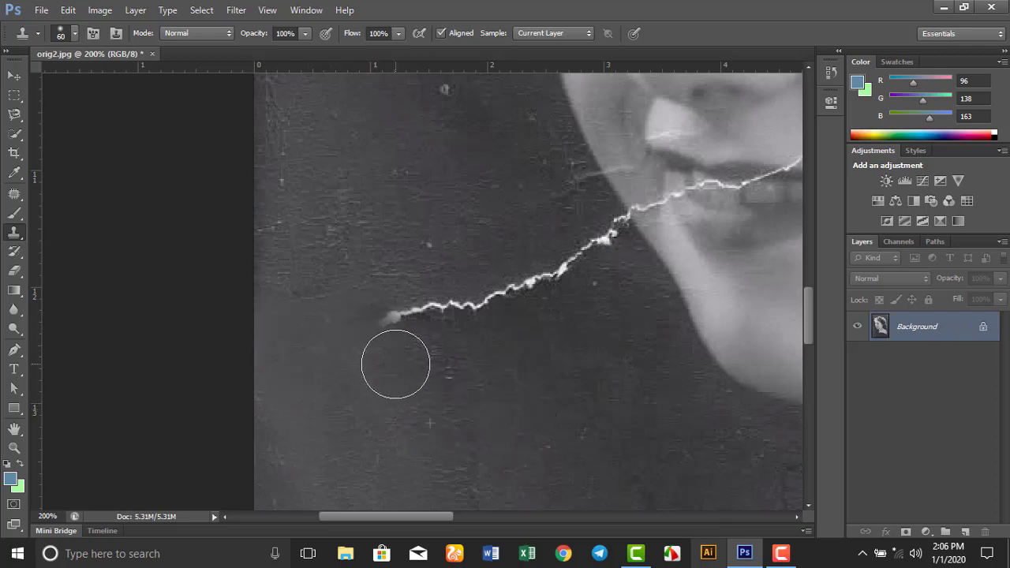
# - Clone dark background over the middle stretch of the long jagged crack, working towards the face
pyautogui.keyDown('alt'); pyautogui.click(515, 387); pyautogui.keyUp('alt')
pyautogui.click(464, 317)
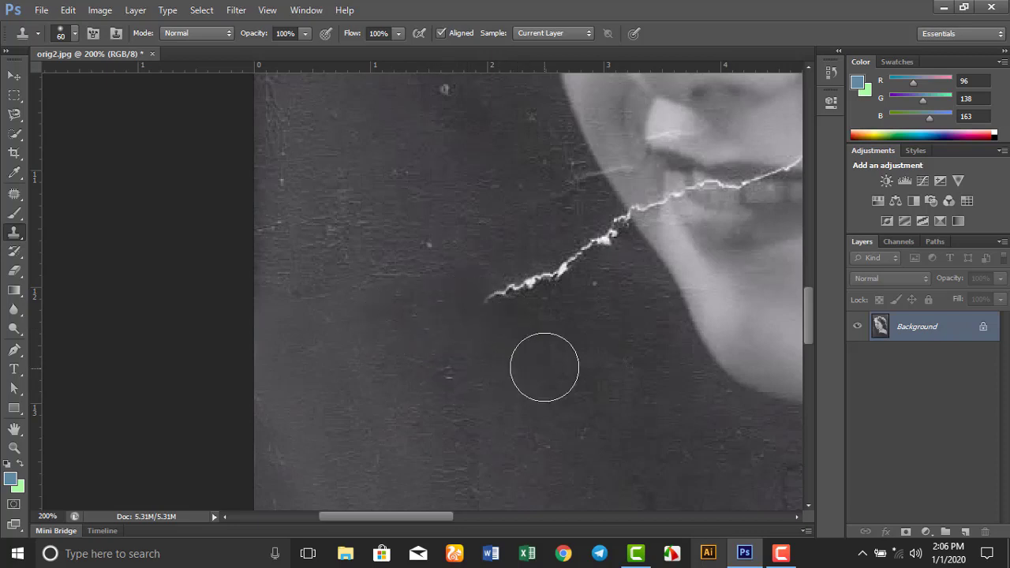
pyautogui.click(499, 285)
pyautogui.click(522, 288)
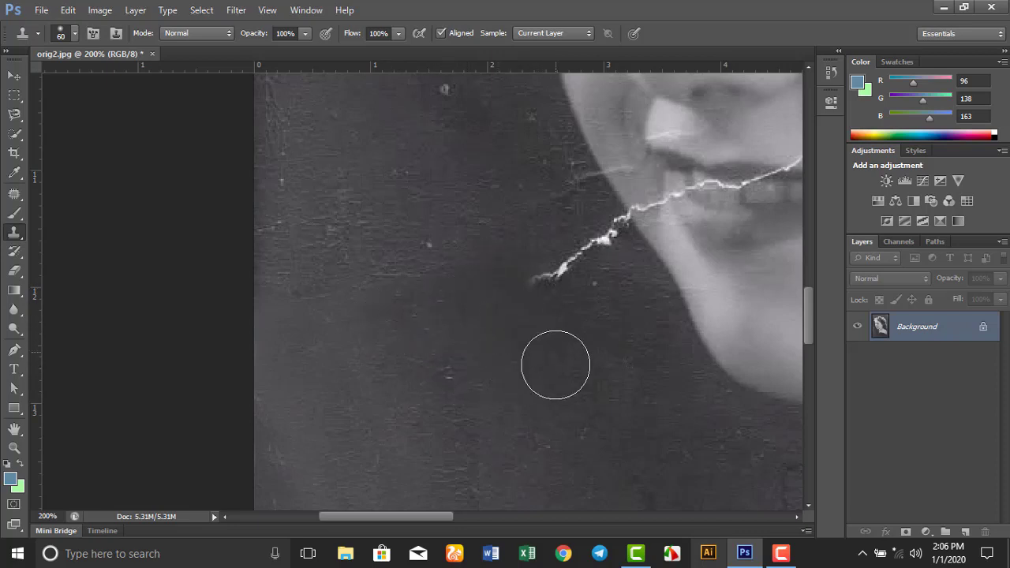
pyautogui.click(550, 289)
pyautogui.keyDown('alt'); pyautogui.click(592, 338); pyautogui.keyUp('alt')
pyautogui.click(577, 246)
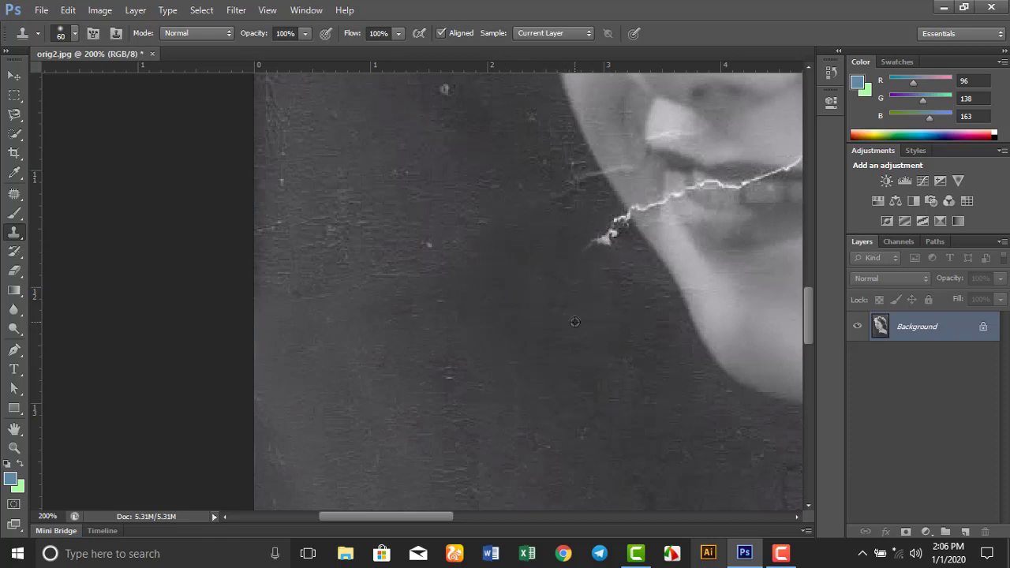
# - Clone dark background over the remaining background piece of the jagged crack, up to the outline of the jaw
pyautogui.keyDown('alt'); pyautogui.click(575, 322); pyautogui.keyUp('alt')
pyautogui.click(579, 251)
pyautogui.keyDown('alt'); pyautogui.click(611, 307); pyautogui.keyUp('alt')
pyautogui.click(608, 243)
pyautogui.moveTo(602, 255); pyautogui.dragTo(542, 354)
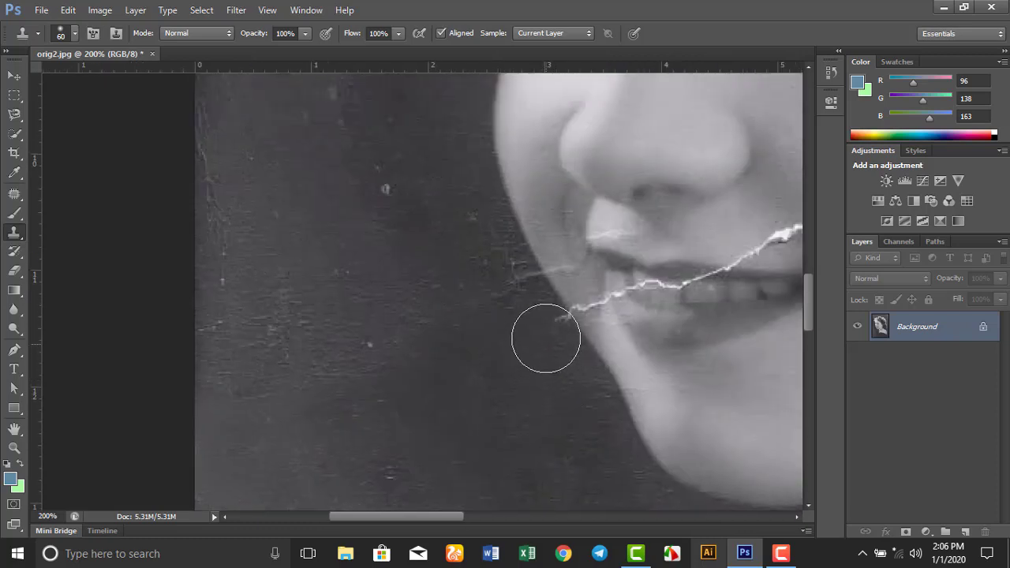
pyautogui.click(549, 321)
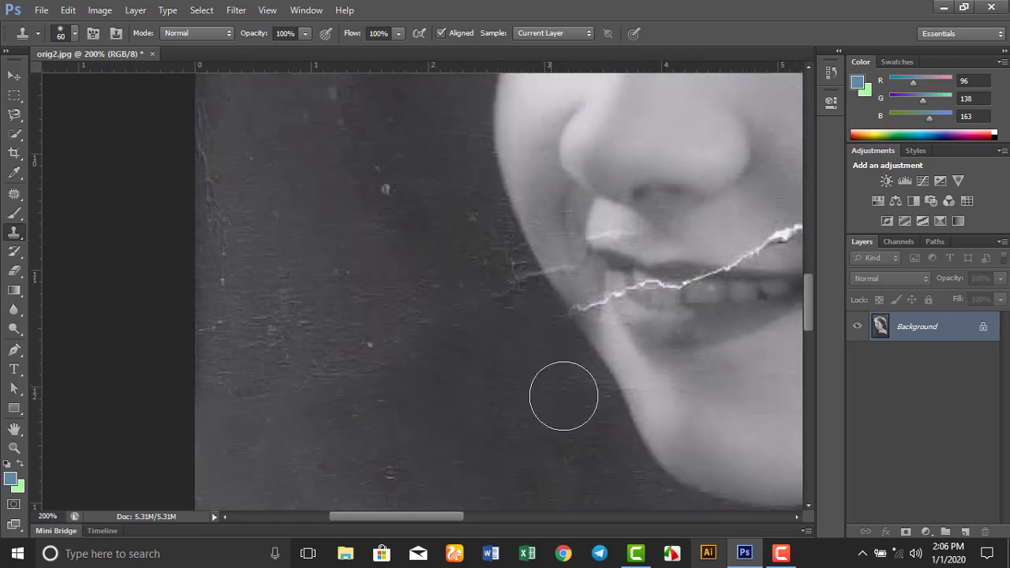
# - With the Clone Stamp brush at 50 px, clone skin over the thin crack running from the bead strand to the dark garment edge
pyautogui.press('[')
pyautogui.moveTo(590, 363); pyautogui.dragTo(124, 376)
pyautogui.moveTo(542, 366); pyautogui.dragTo(295, 119)
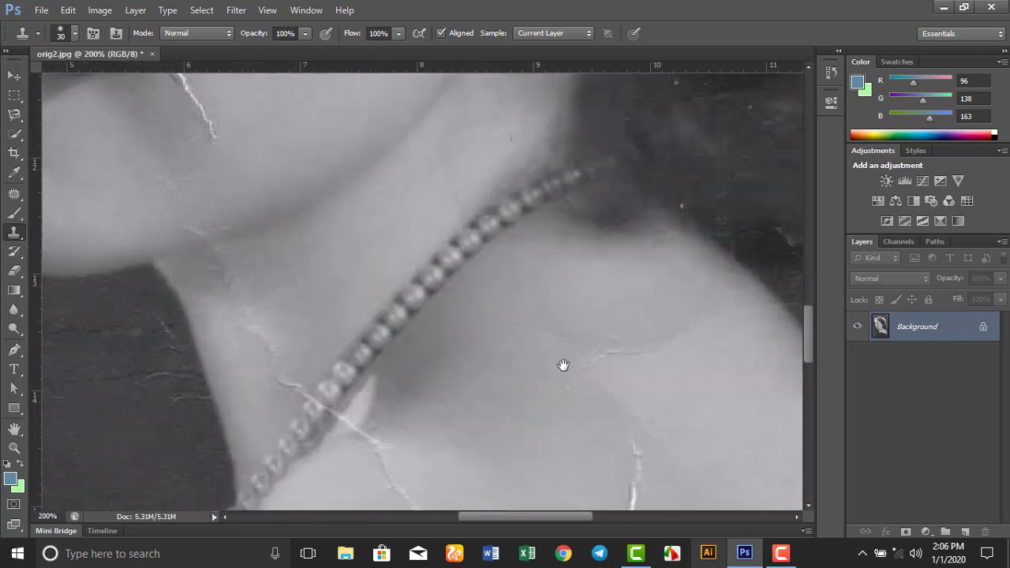
pyautogui.moveTo(563, 364); pyautogui.dragTo(587, 200)
pyautogui.moveTo(349, 382); pyautogui.dragTo(289, 159)
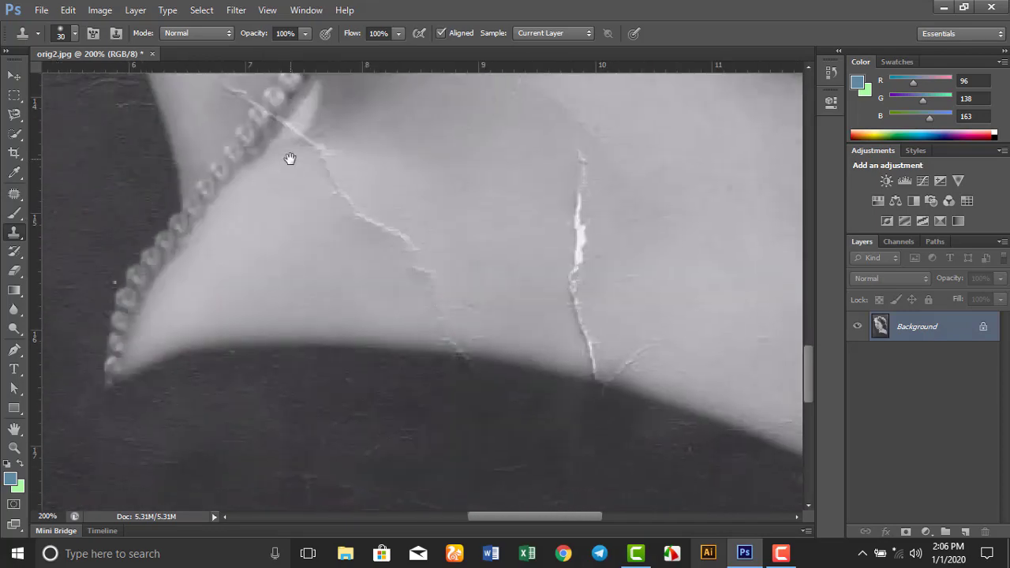
pyautogui.press(']')
pyautogui.press(']')
pyautogui.press(']')
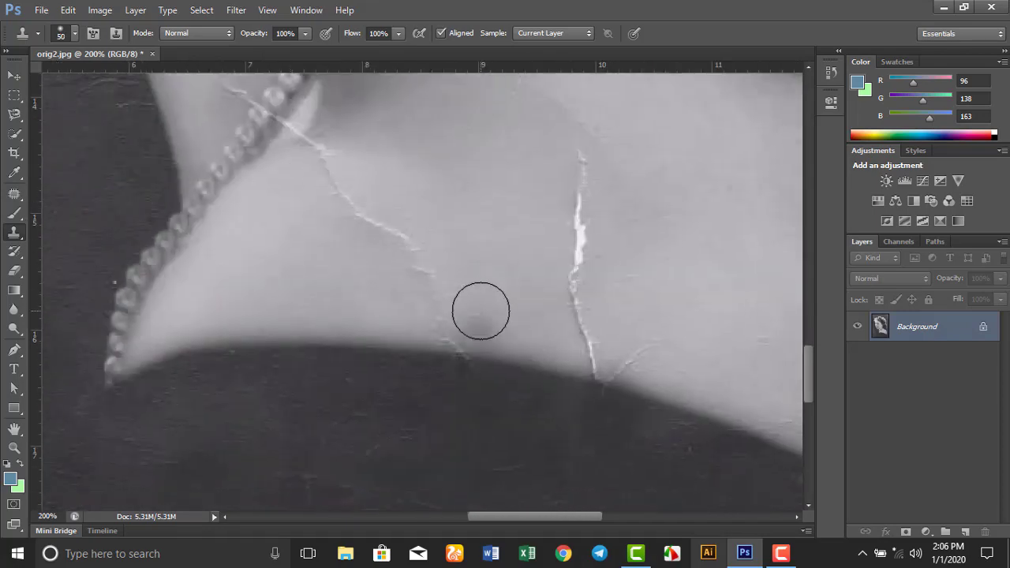
pyautogui.moveTo(481, 310); pyautogui.dragTo(461, 326)
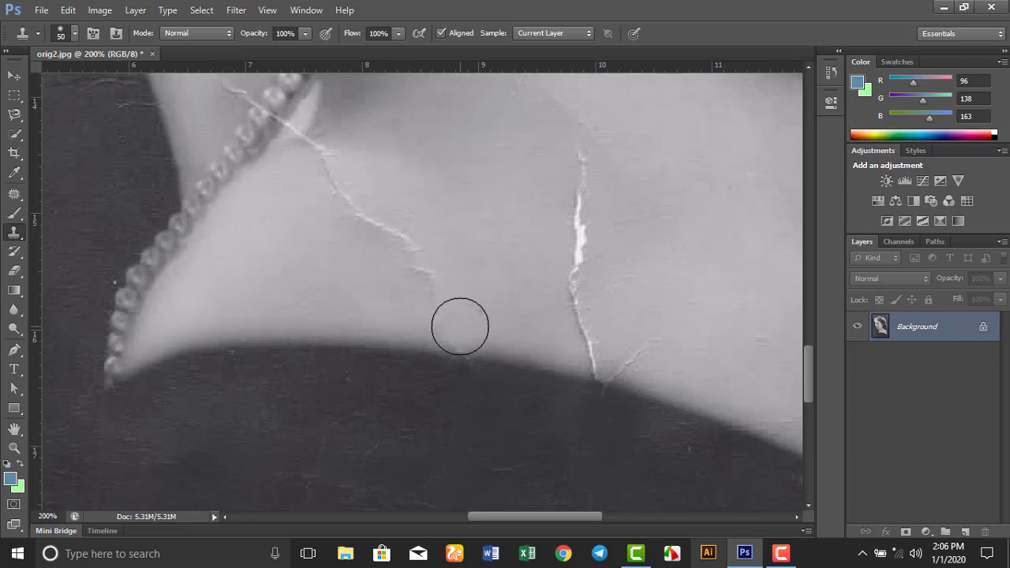
pyautogui.click(410, 290)
pyautogui.moveTo(381, 287)
pyautogui.mouseDown()
pyautogui.moveTo(395, 247)
pyautogui.moveTo(381, 259)
pyautogui.moveTo(379, 209)
pyautogui.moveTo(358, 212)
pyautogui.moveTo(301, 153)
pyautogui.mouseUp()
# - Clone skin over the short branching scratch beside the foot of the vertical white shoulder crack, undoing the stroke that spills over the garment edge
pyautogui.moveTo(513, 267); pyautogui.dragTo(174, 216)
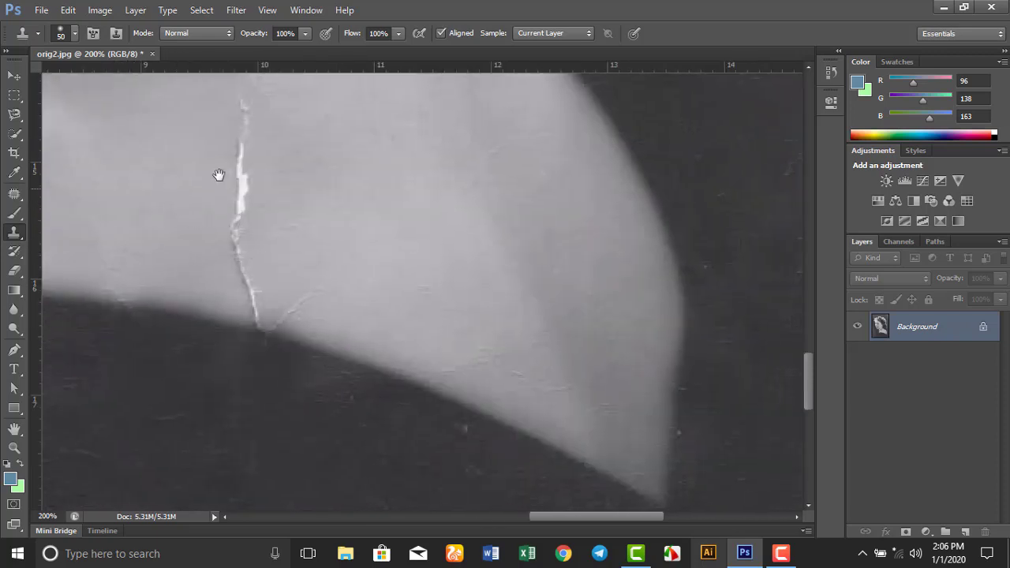
pyautogui.moveTo(244, 222); pyautogui.dragTo(234, 273)
pyautogui.click(312, 415)
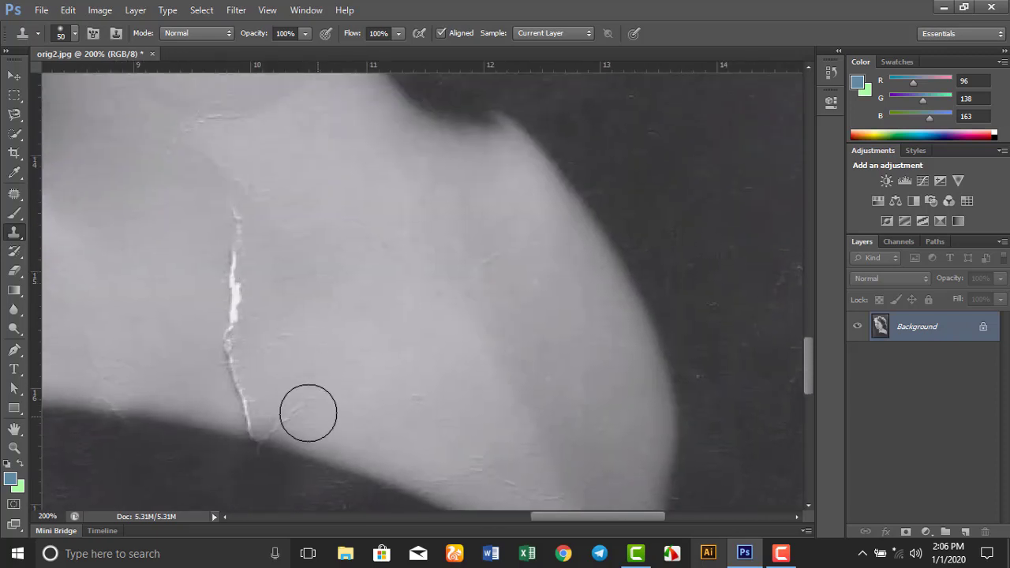
pyautogui.click(275, 418)
pyautogui.keyDown('alt'); pyautogui.click(341, 407); pyautogui.keyUp('alt')
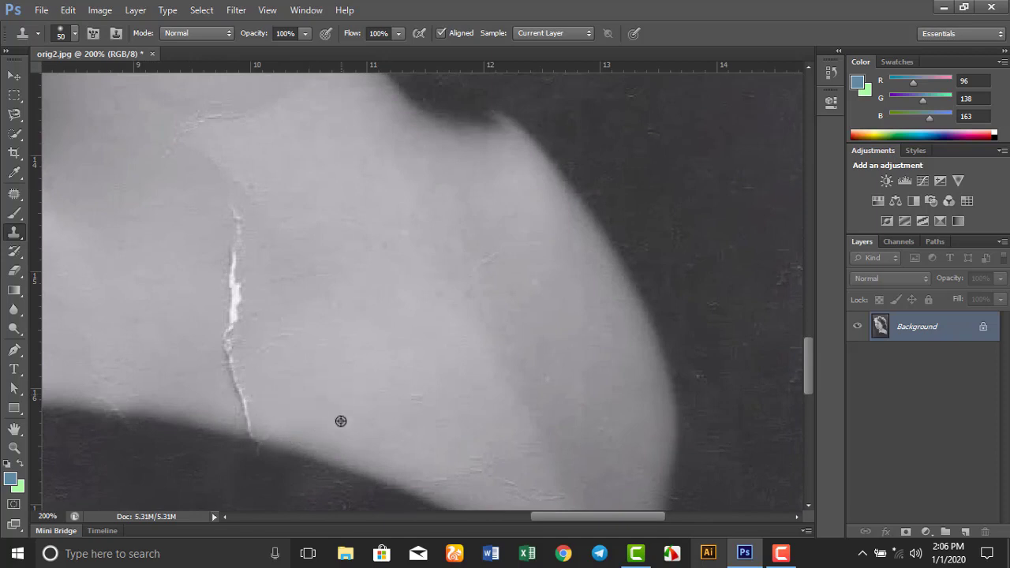
pyautogui.click(339, 438)
pyautogui.click(358, 411)
pyautogui.click(369, 459)
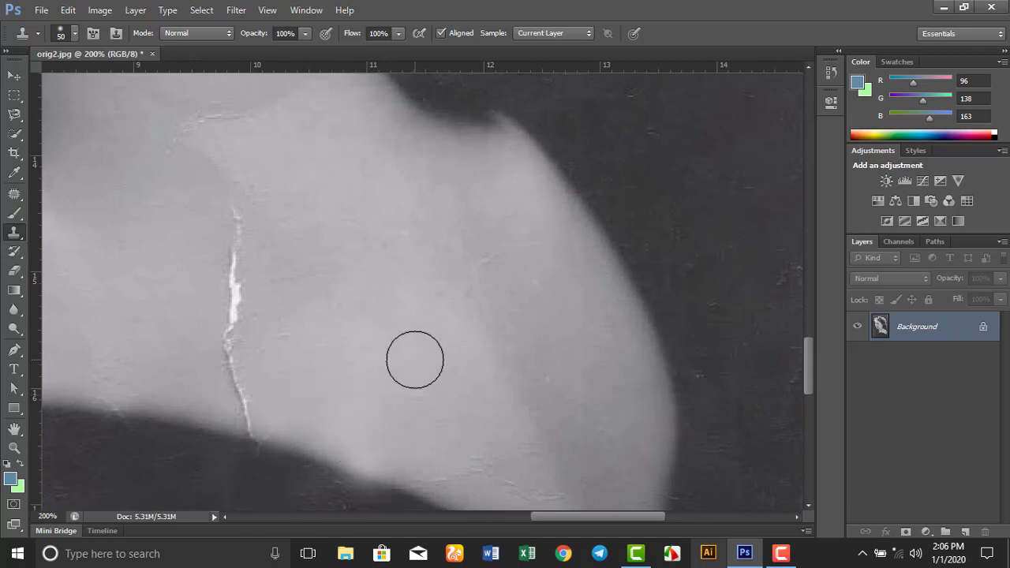
pyautogui.hotkey('ctrl', 'z')
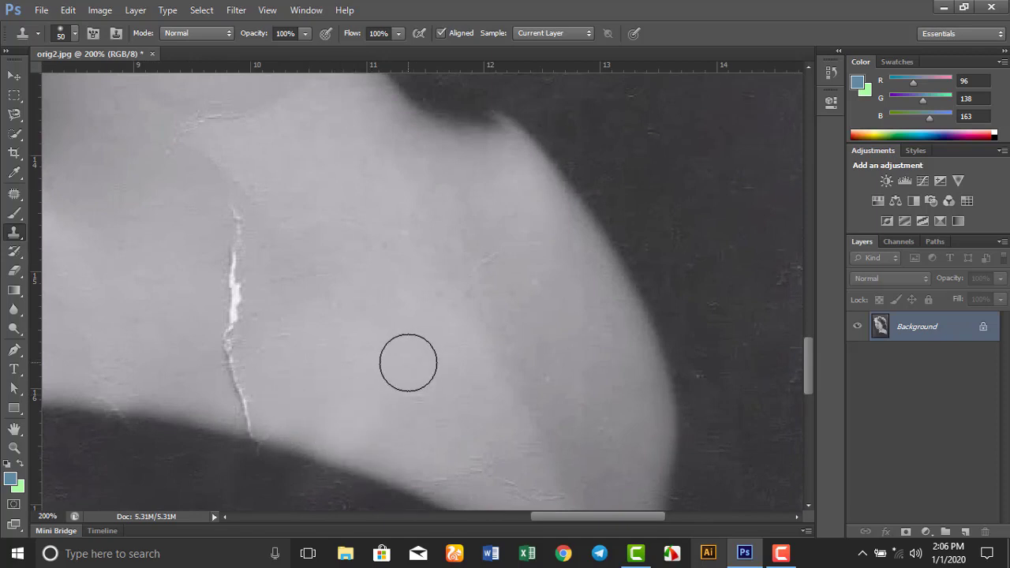
# - Clone skin over the faint scratches on the lower shoulder, just above the dark garment edge
pyautogui.keyDown('alt'); pyautogui.click(408, 363); pyautogui.keyUp('alt')
pyautogui.click(411, 440)
pyautogui.keyDown('alt'); pyautogui.click(437, 362); pyautogui.keyUp('alt')
pyautogui.click(451, 453)
pyautogui.keyDown('alt'); pyautogui.click(460, 388); pyautogui.keyUp('alt')
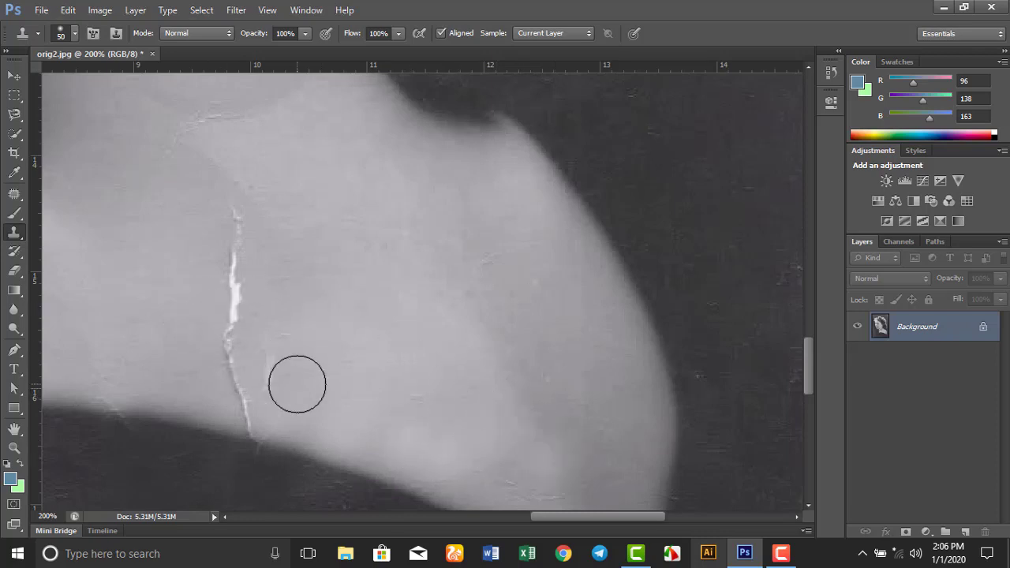
pyautogui.moveTo(297, 385)
pyautogui.mouseDown()
pyautogui.moveTo(293, 345)
pyautogui.moveTo(309, 401)
pyautogui.moveTo(255, 351)
pyautogui.moveTo(256, 379)
pyautogui.moveTo(341, 364)
pyautogui.mouseUp()
pyautogui.hotkey('ctrl', 'alt', 'z')
pyautogui.hotkey('ctrl', 'alt', 'z')
pyautogui.hotkey('ctrl', 'alt', 'z')
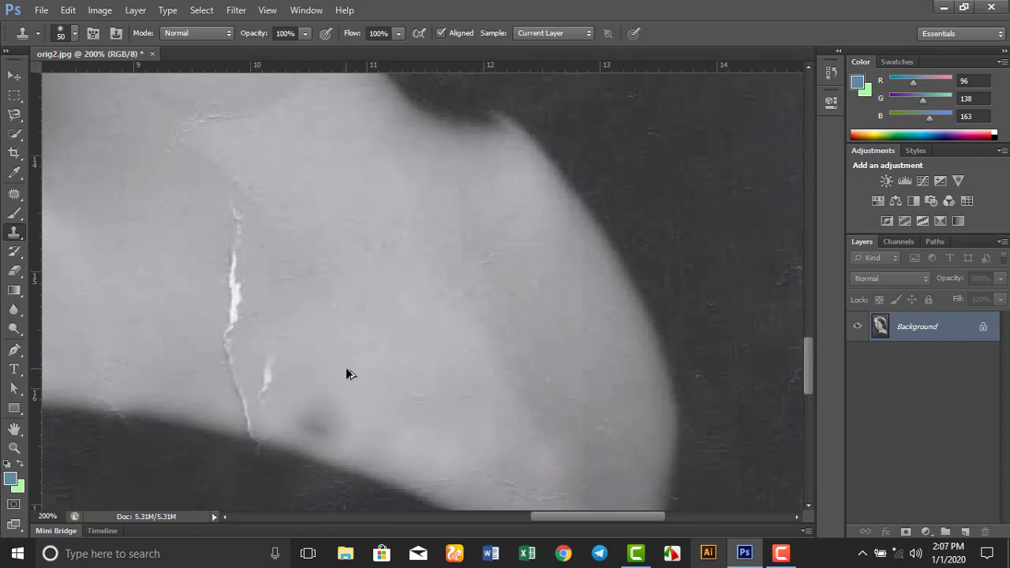
# - Clone skin over the upper part of the vertical white crack on the shoulder
pyautogui.keyDown('alt'); pyautogui.click(291, 227); pyautogui.keyUp('alt')
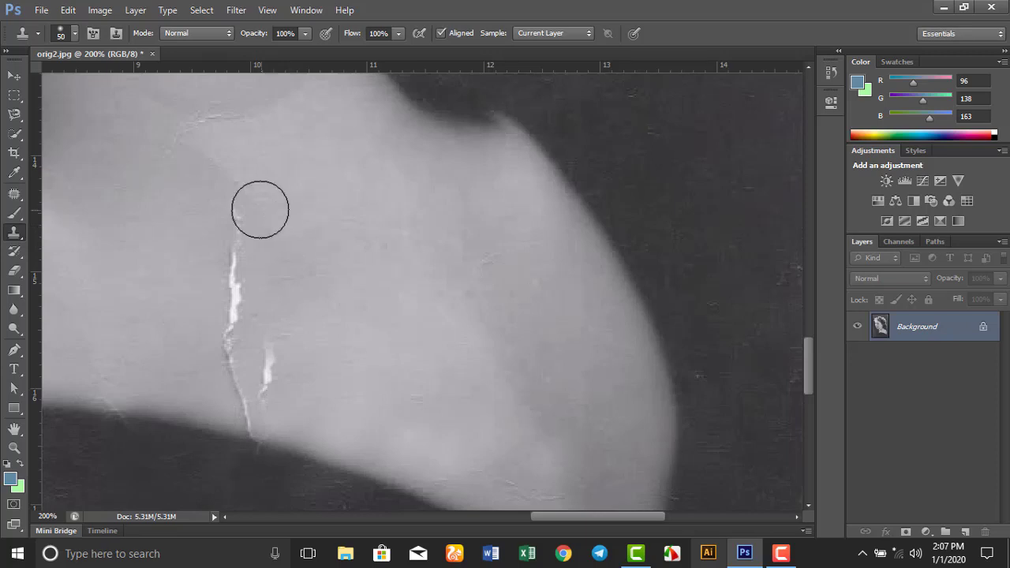
pyautogui.click(238, 199)
pyautogui.keyDown('alt'); pyautogui.click(265, 246); pyautogui.keyUp('alt')
pyautogui.click(229, 223)
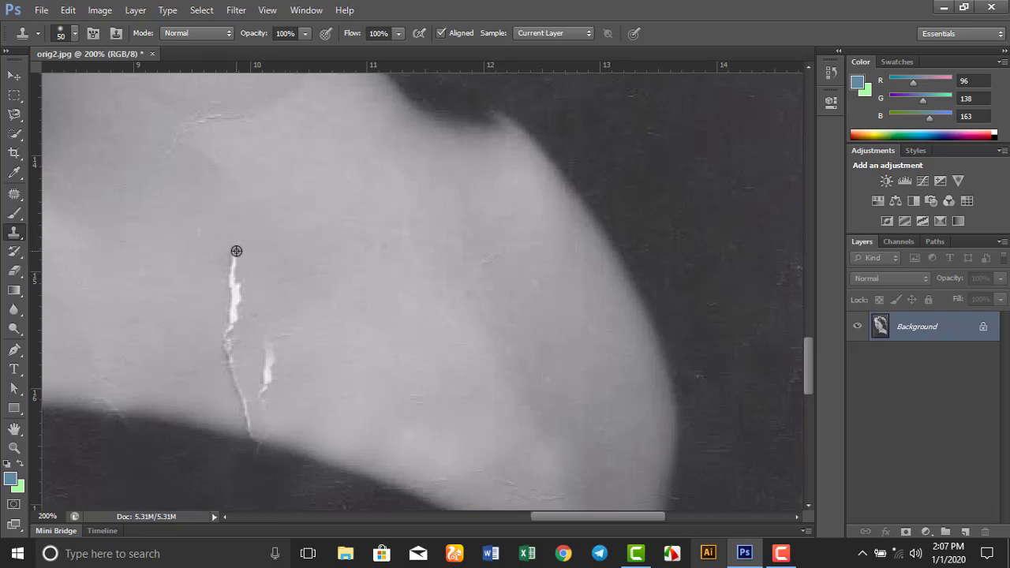
pyautogui.moveTo(236, 251)
pyautogui.mouseDown()
pyautogui.moveTo(265, 286)
pyautogui.moveTo(233, 280)
pyautogui.moveTo(278, 292)
pyautogui.mouseUp()
pyautogui.click(235, 295)
# - Clone skin over the middle of the vertical shoulder crack and the faint copied marks to its left
pyautogui.keyDown('alt'); pyautogui.click(286, 314); pyautogui.keyUp('alt')
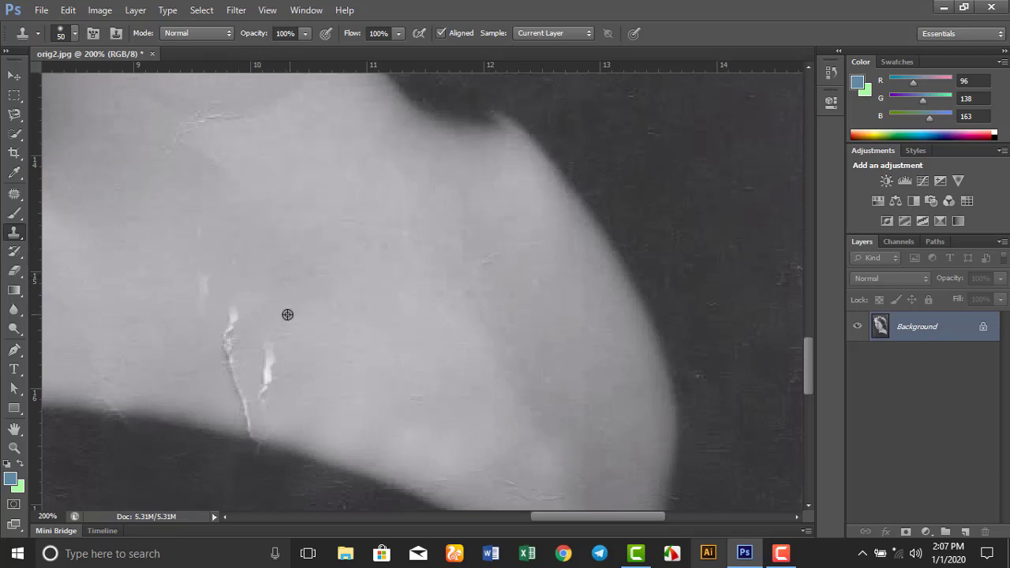
pyautogui.click(229, 331)
pyautogui.keyDown('alt'); pyautogui.click(255, 270); pyautogui.keyUp('alt')
pyautogui.click(181, 225)
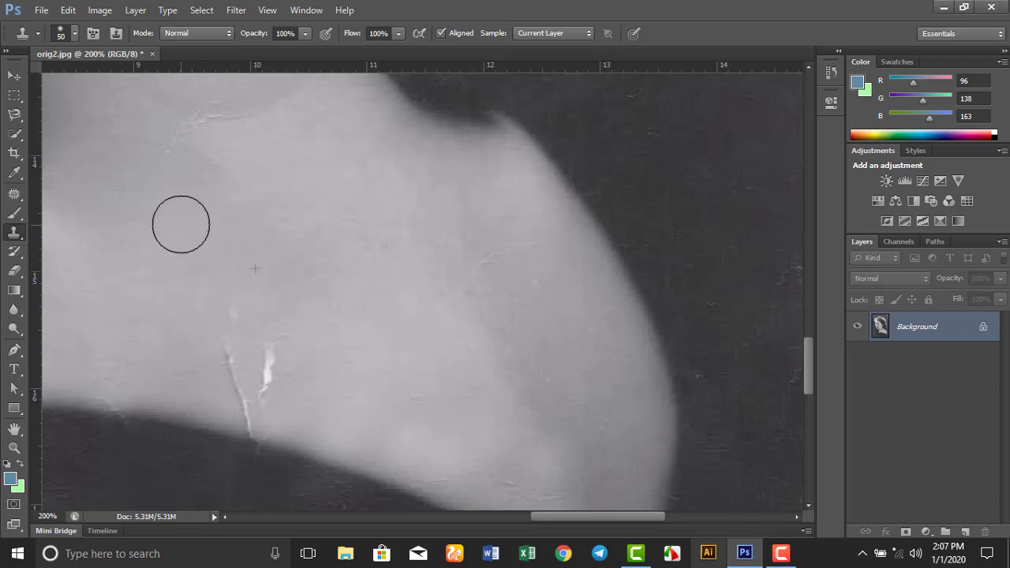
pyautogui.click(204, 296)
pyautogui.press('alt')
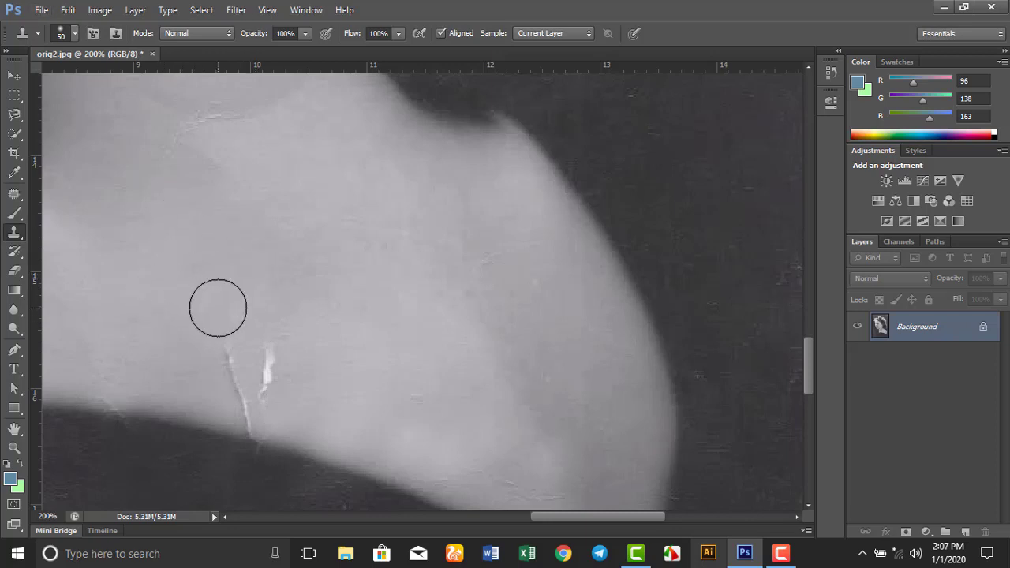
# - Clone skin over the lower end of the vertical shoulder crack, down to the dark garment edge
pyautogui.moveTo(229, 352); pyautogui.dragTo(205, 327)
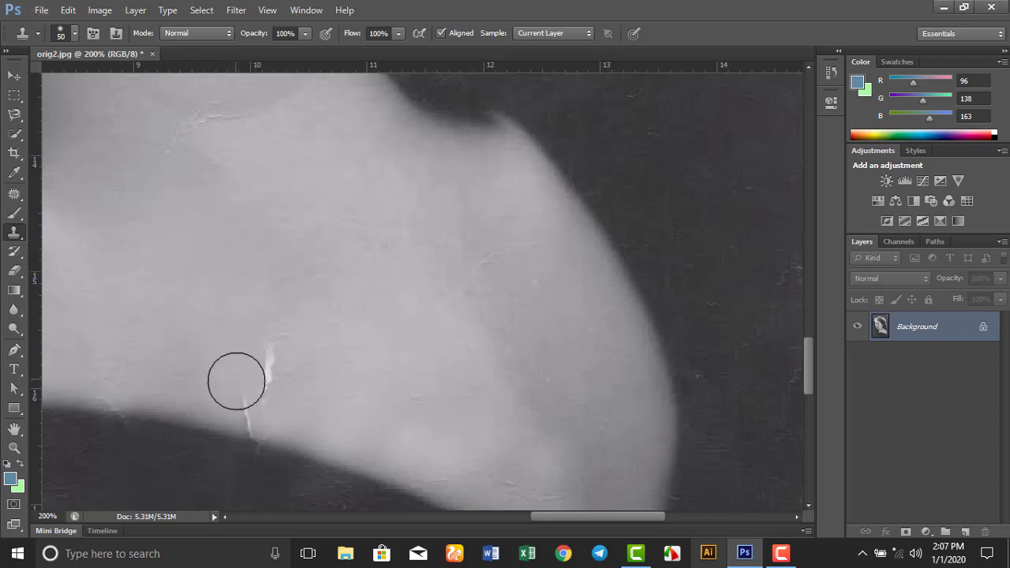
pyautogui.keyDown('alt'); pyautogui.click(200, 344); pyautogui.keyUp('alt')
pyautogui.moveTo(259, 400); pyautogui.dragTo(258, 414)
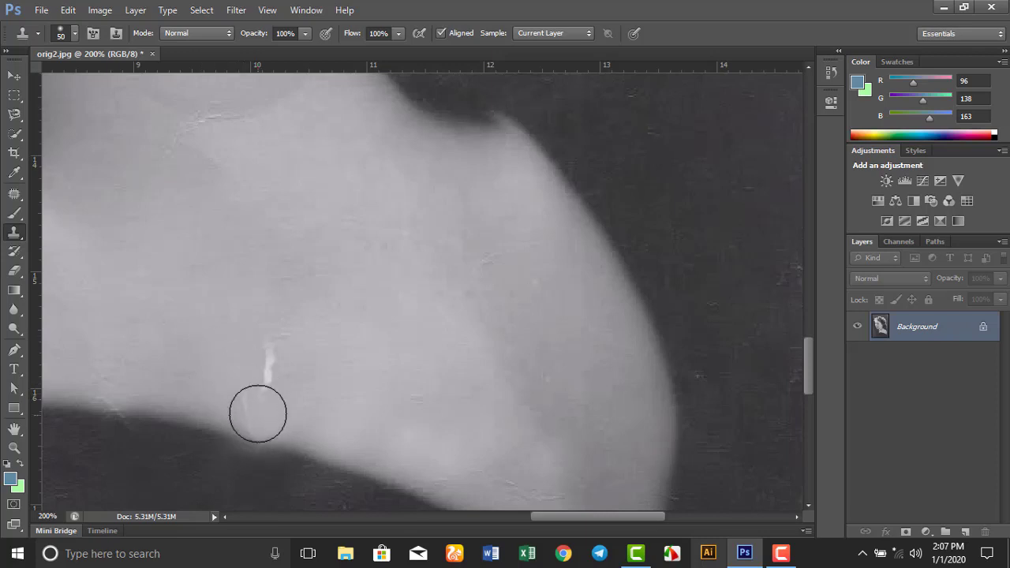
pyautogui.click(258, 414)
pyautogui.keyDown('alt'); pyautogui.click(219, 352); pyautogui.keyUp('alt')
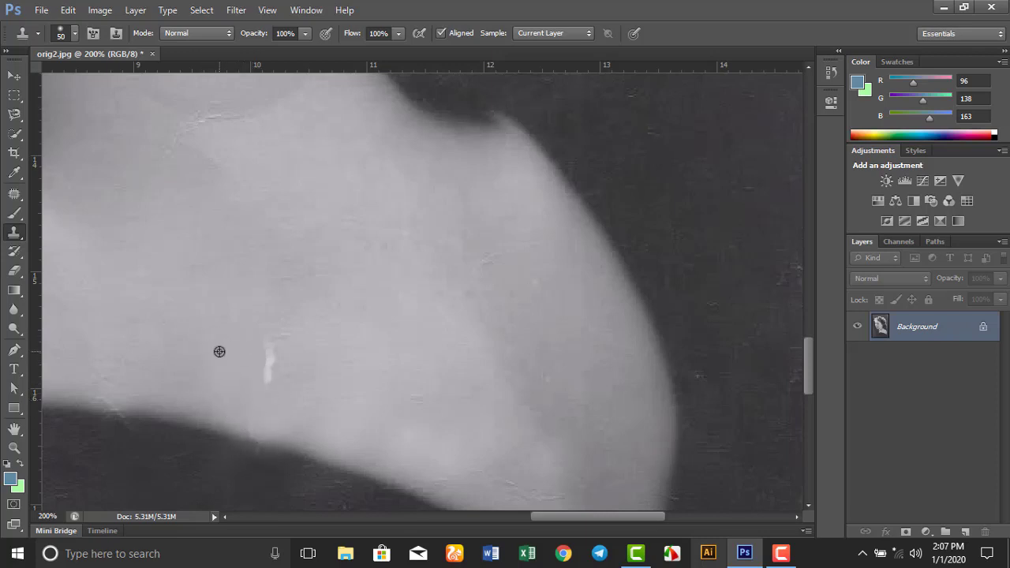
pyautogui.click(260, 415)
# - Clone skin over the stray white copy of the crack on the lower shoulder
pyautogui.keyDown('alt'); pyautogui.click(200, 344); pyautogui.keyUp('alt')
pyautogui.click(282, 379)
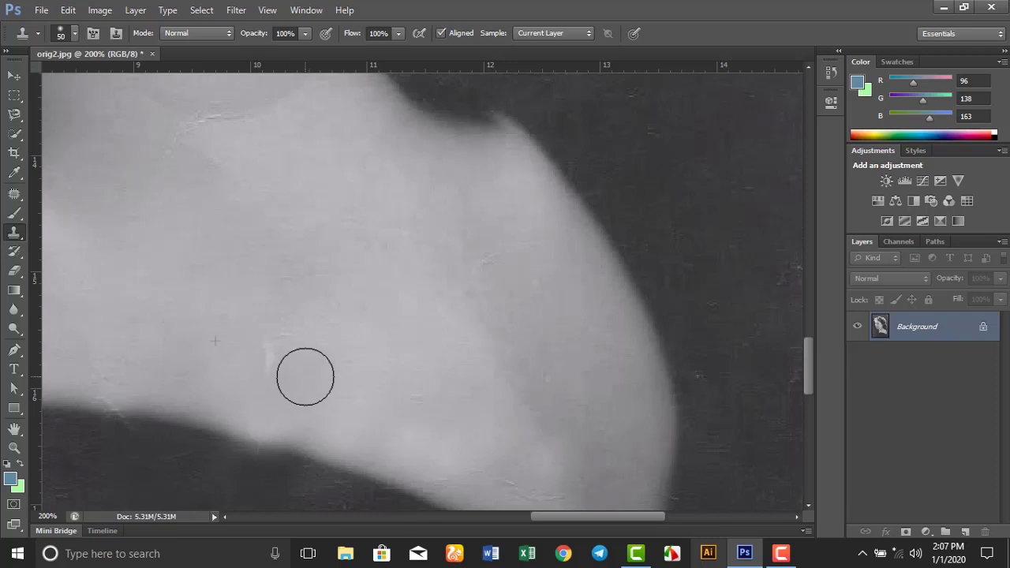
pyautogui.click(257, 342)
# - Reduce the Clone Stamp brush to 20 px and clone matching skin over the crack where it meets the bead strand
pyautogui.moveTo(284, 208); pyautogui.dragTo(566, 510)
pyautogui.moveTo(388, 239); pyautogui.dragTo(509, 351)
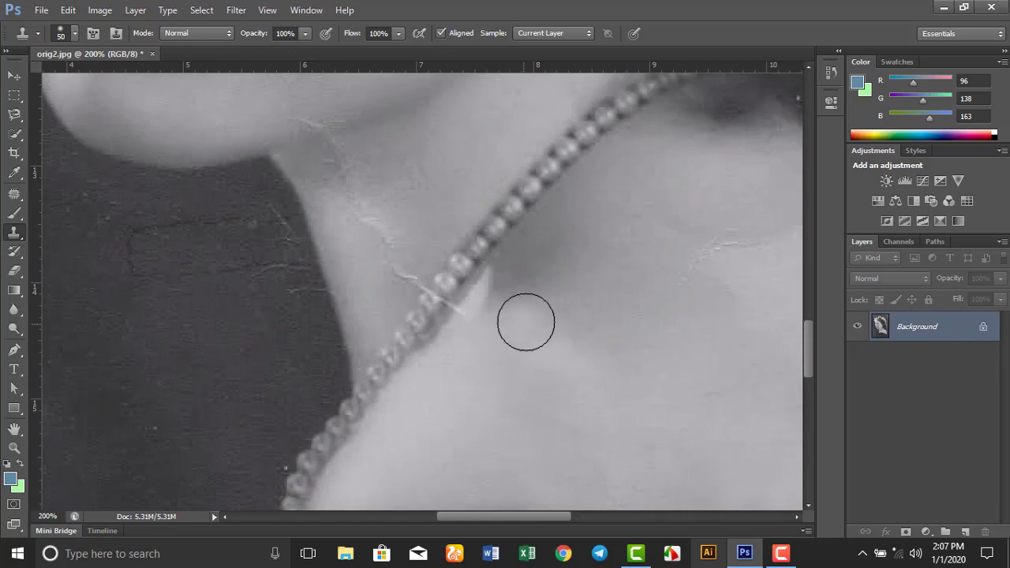
pyautogui.click(460, 284)
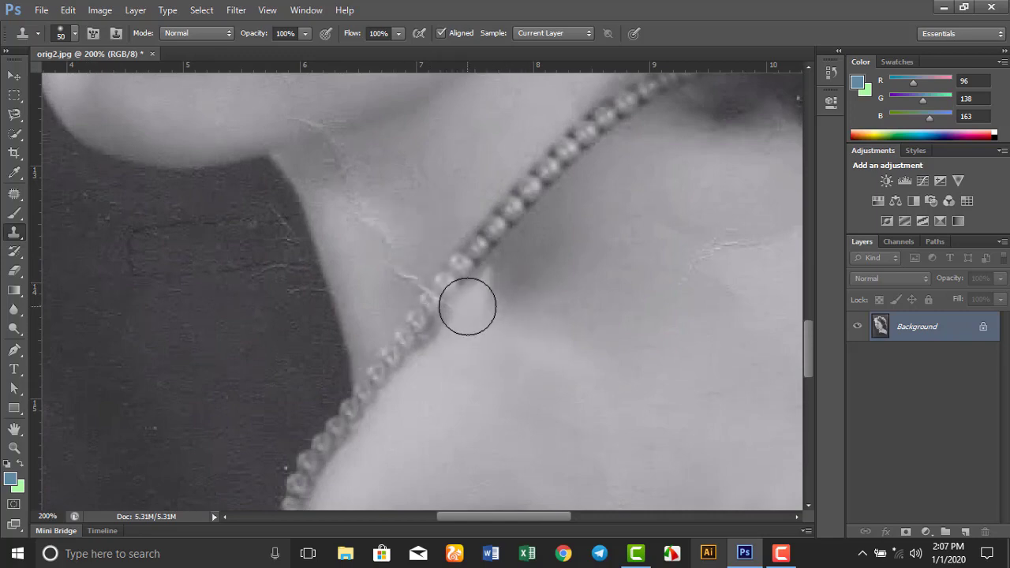
pyautogui.scroll(2, 458, 311)
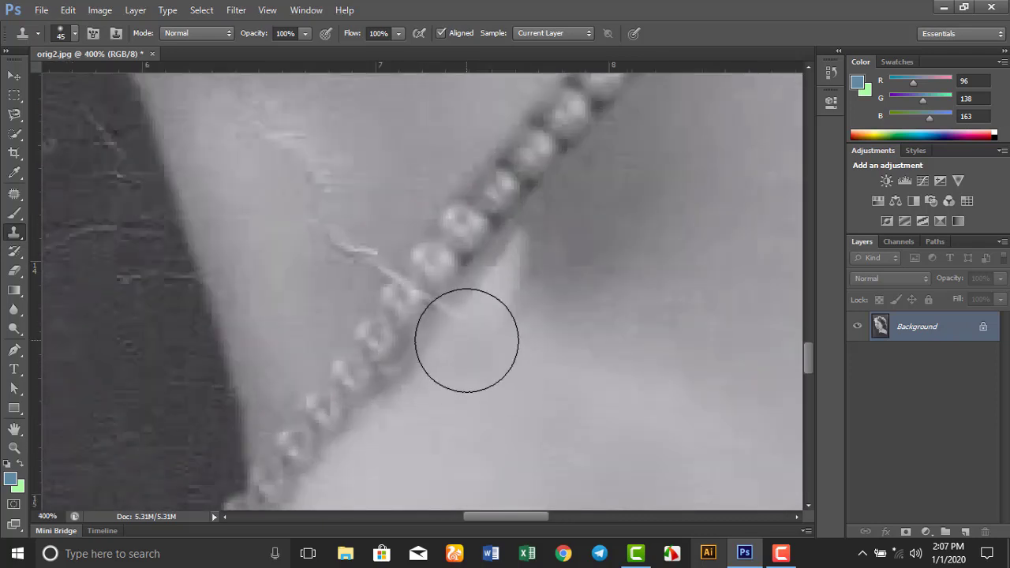
pyautogui.press('[')
pyautogui.press('[')
pyautogui.press('[')
pyautogui.press('[')
pyautogui.press('[')
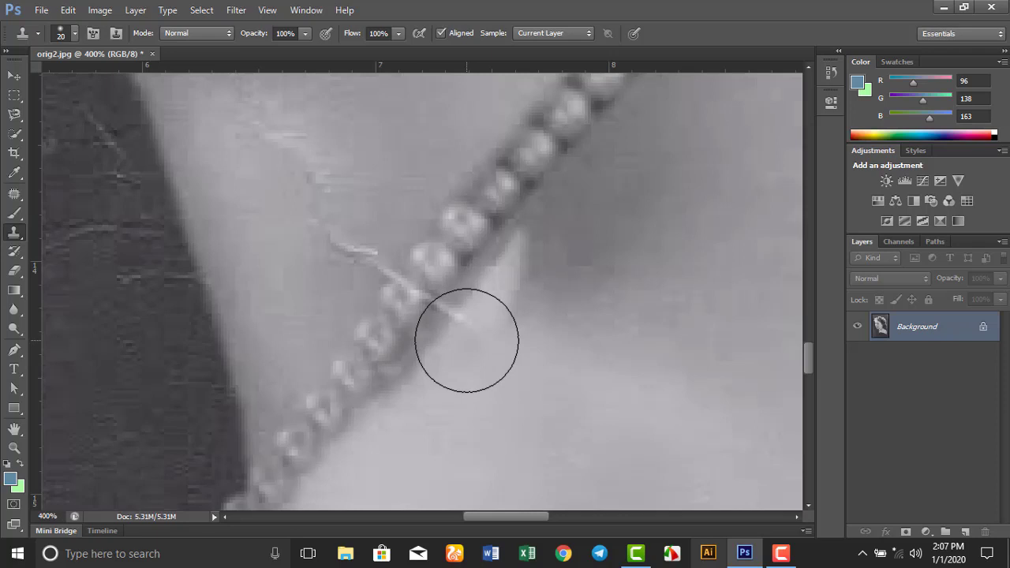
pyautogui.press('[')
pyautogui.press('[')
pyautogui.keyDown('alt'); pyautogui.click(463, 338); pyautogui.keyUp('alt')
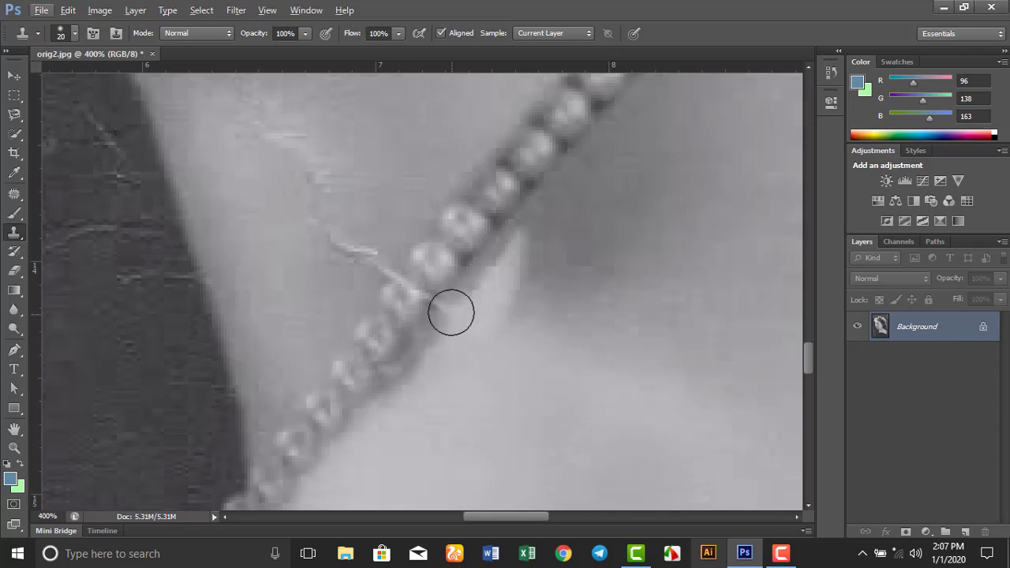
pyautogui.click(451, 311)
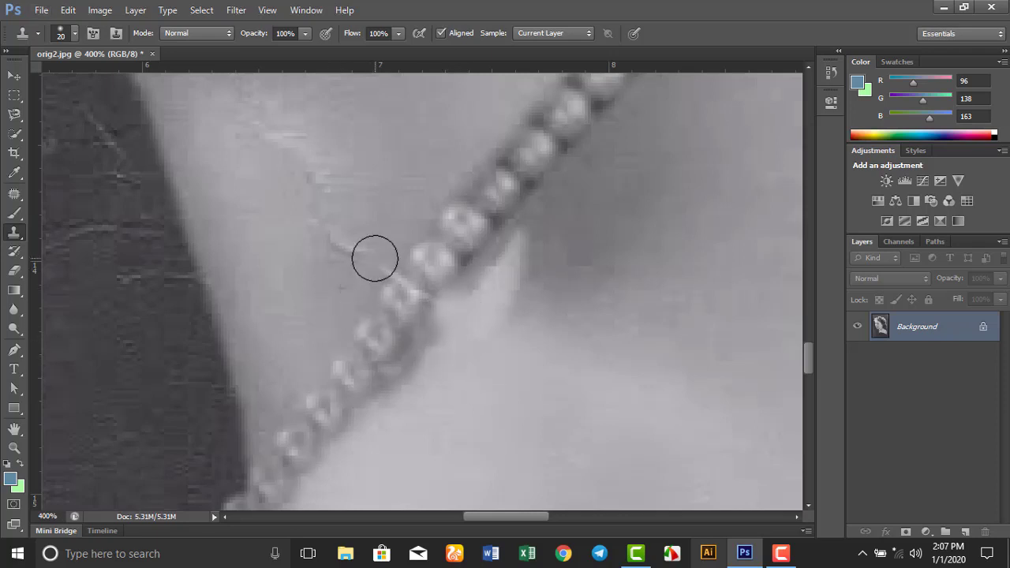
# - Clone skin over the pale scratches on the neck between the dark background edge and the bead strand
pyautogui.moveTo(334, 216); pyautogui.dragTo(345, 350)
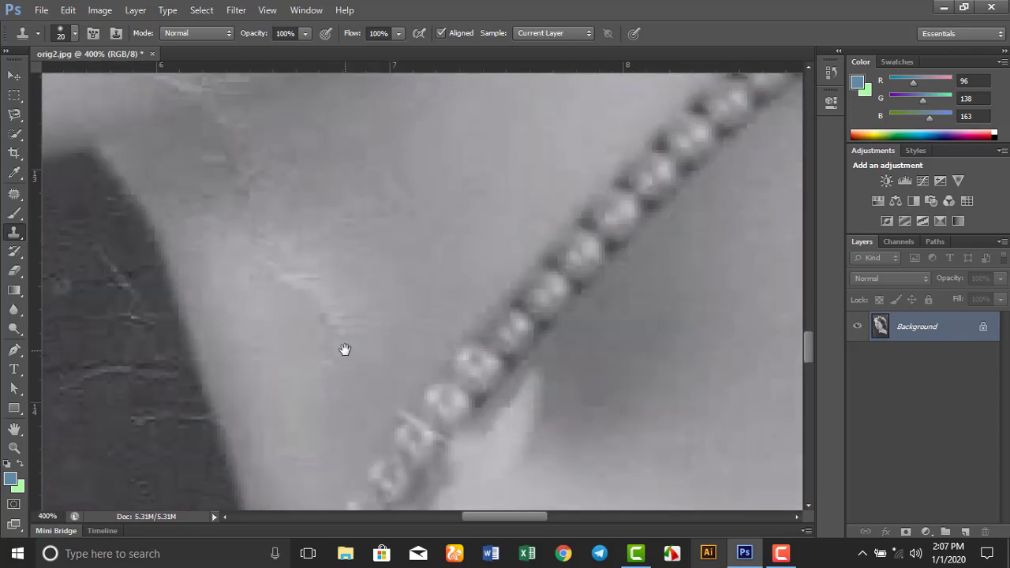
pyautogui.keyDown('alt'); pyautogui.click(322, 347); pyautogui.keyUp('alt')
pyautogui.click(319, 286)
pyautogui.keyDown('alt'); pyautogui.click(300, 311); pyautogui.keyUp('alt')
pyautogui.click(285, 287)
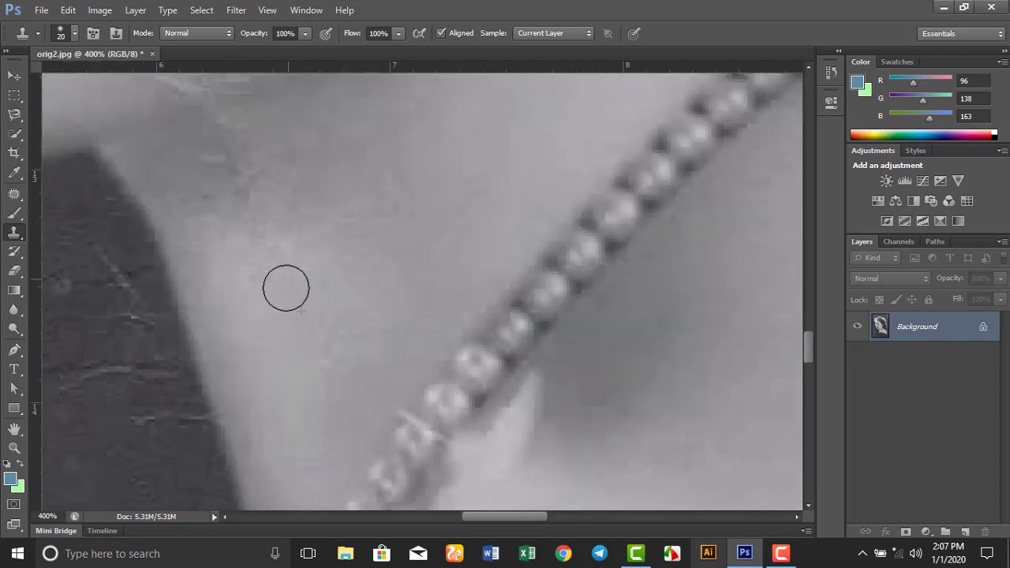
# - Set the Clone Stamp brush to 30 px and clone cheek skin over the thin lower end of the white crack beside the mouth
pyautogui.moveTo(275, 249); pyautogui.dragTo(313, 397)
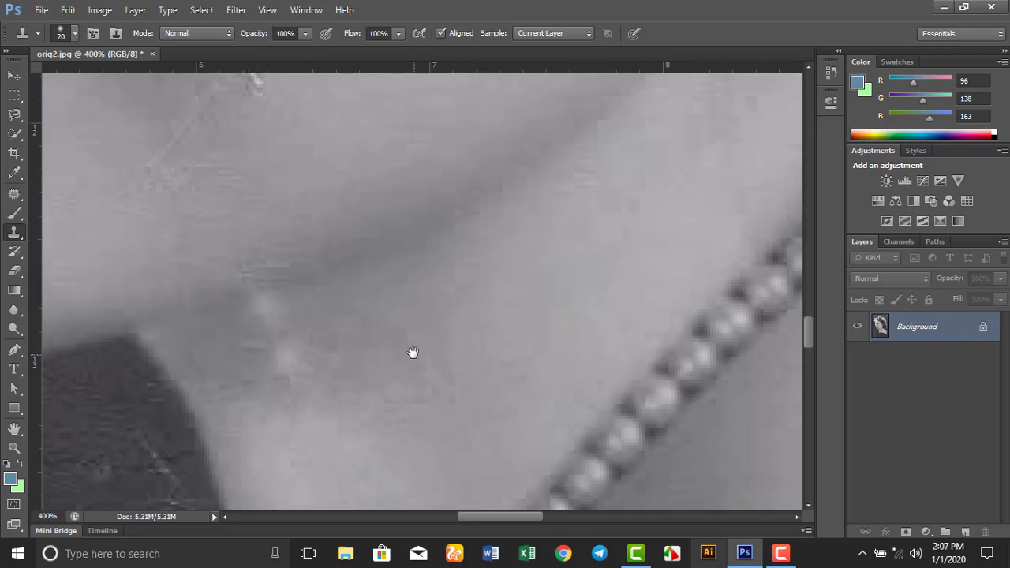
pyautogui.moveTo(413, 355); pyautogui.dragTo(207, 180)
pyautogui.moveTo(371, 392); pyautogui.dragTo(448, 430)
pyautogui.moveTo(269, 346); pyautogui.dragTo(403, 476)
pyautogui.moveTo(208, 117); pyautogui.dragTo(360, 421)
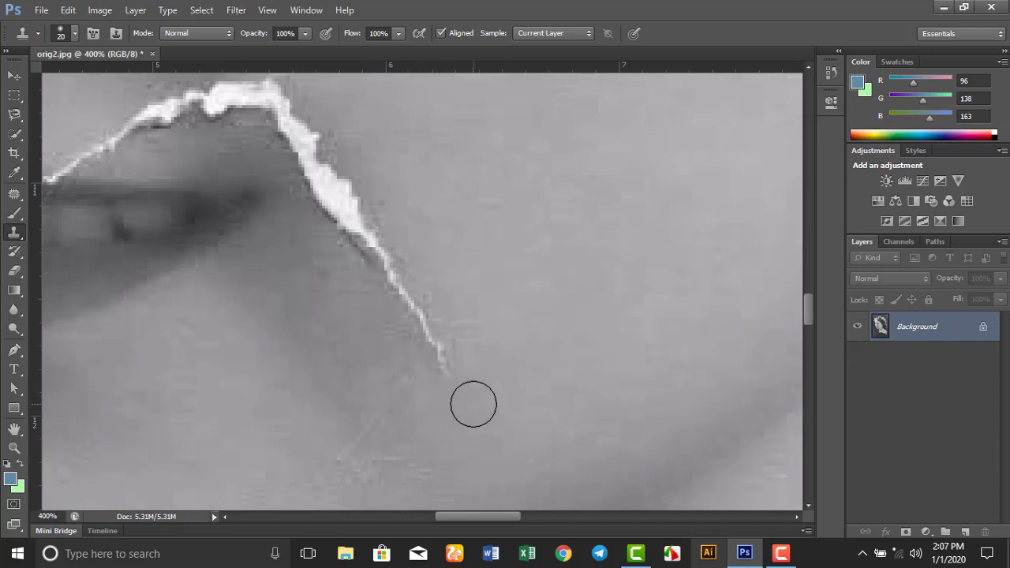
pyautogui.press(']')
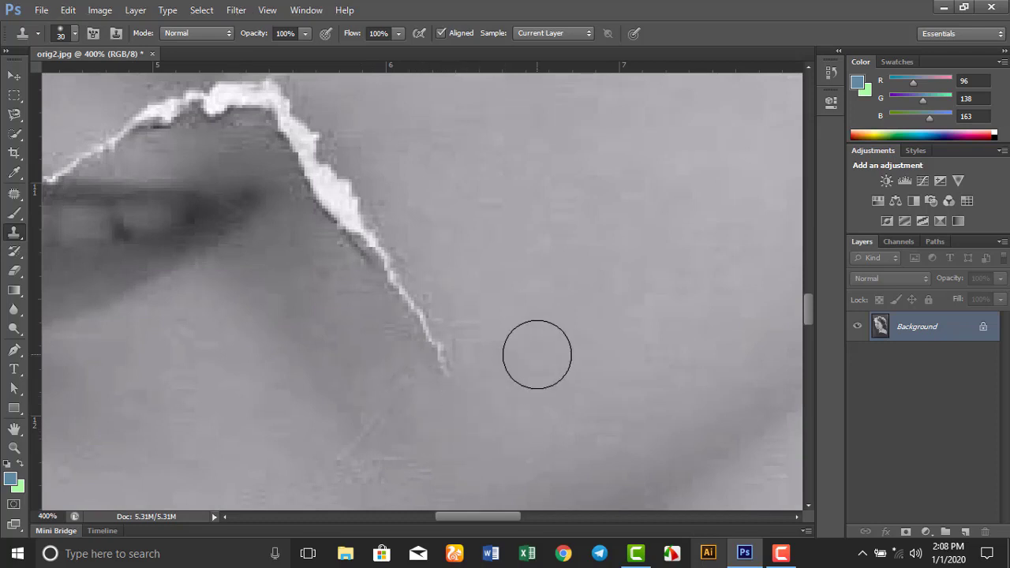
pyautogui.keyDown('alt'); pyautogui.click(501, 354); pyautogui.keyUp('alt')
pyautogui.click(454, 364)
pyautogui.keyDown('alt'); pyautogui.click(480, 298); pyautogui.keyUp('alt')
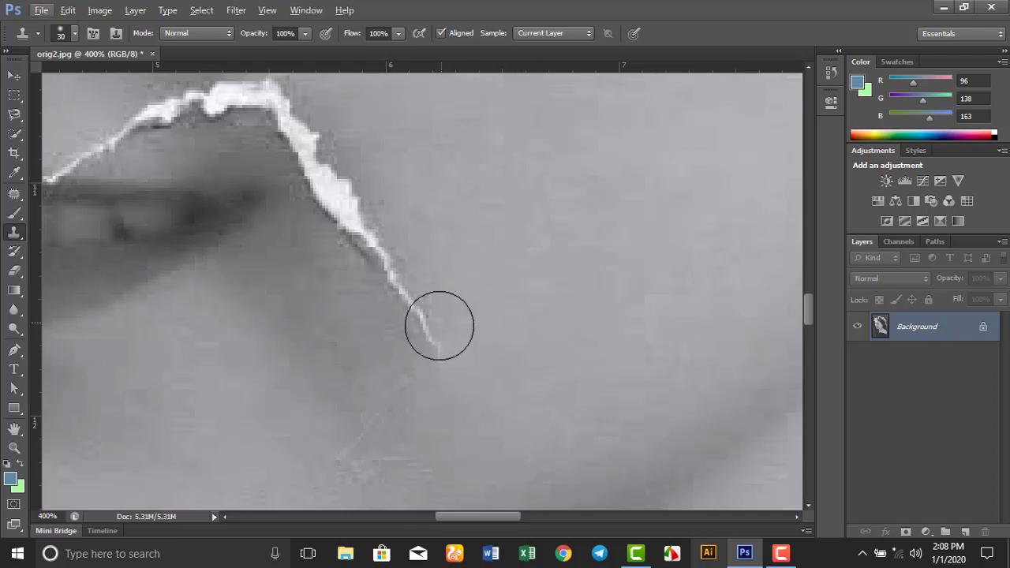
pyautogui.click(435, 333)
pyautogui.keyDown('alt'); pyautogui.click(437, 297); pyautogui.keyUp('alt')
pyautogui.click(409, 309)
pyautogui.keyDown('alt'); pyautogui.click(429, 252); pyautogui.keyUp('alt')
pyautogui.click(397, 284)
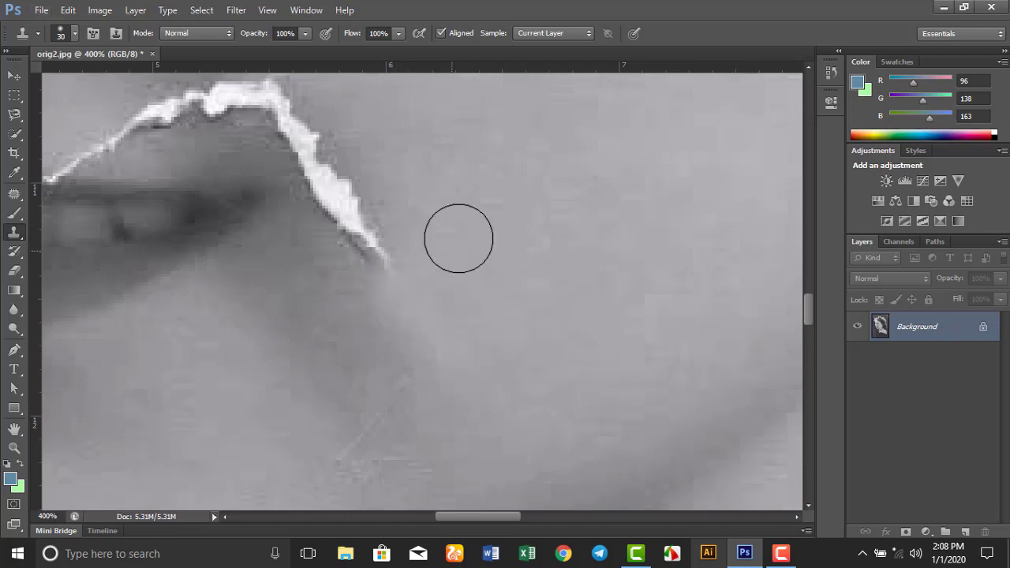
# - Clone matching skin over the thick sloping part of the white crack beside the mouth corner
pyautogui.keyDown('alt'); pyautogui.click(446, 235); pyautogui.keyUp('alt')
pyautogui.click(392, 246)
pyautogui.keyDown('alt'); pyautogui.click(330, 322); pyautogui.keyUp('alt')
pyautogui.click(386, 238)
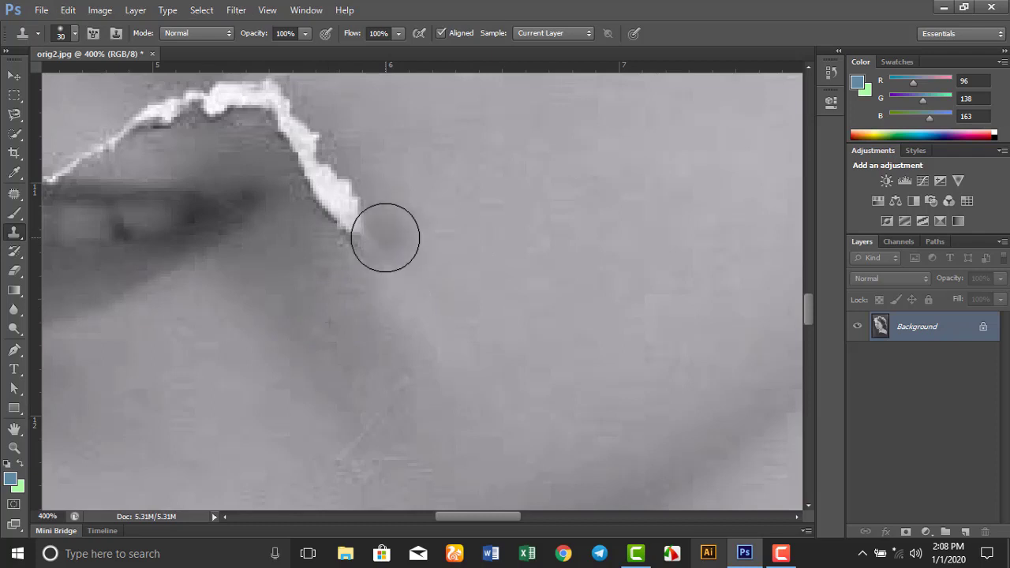
pyautogui.keyDown('alt'); pyautogui.click(338, 267); pyautogui.keyUp('alt')
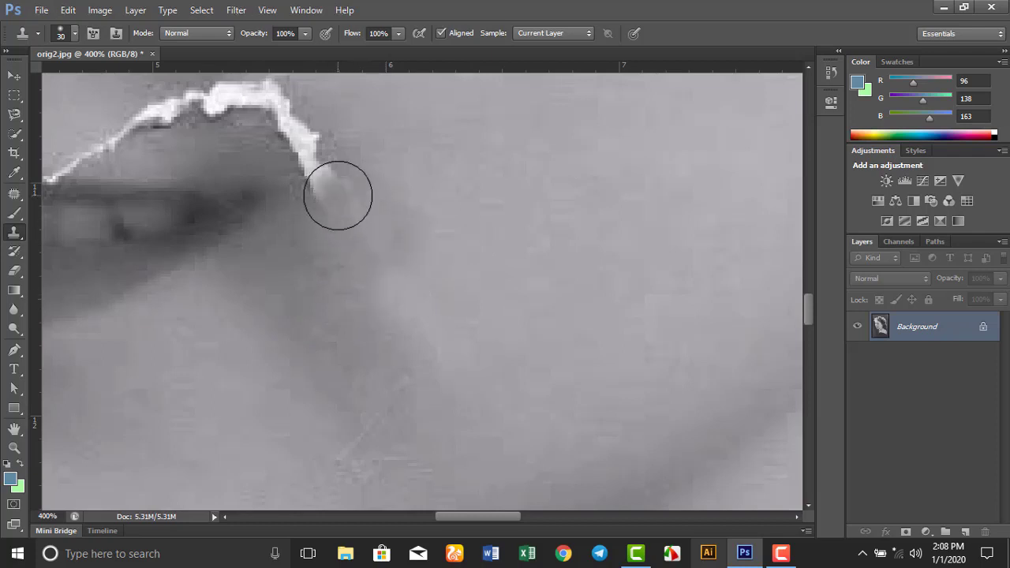
pyautogui.moveTo(336, 194); pyautogui.dragTo(325, 183)
pyautogui.keyDown('alt'); pyautogui.click(338, 229); pyautogui.keyUp('alt')
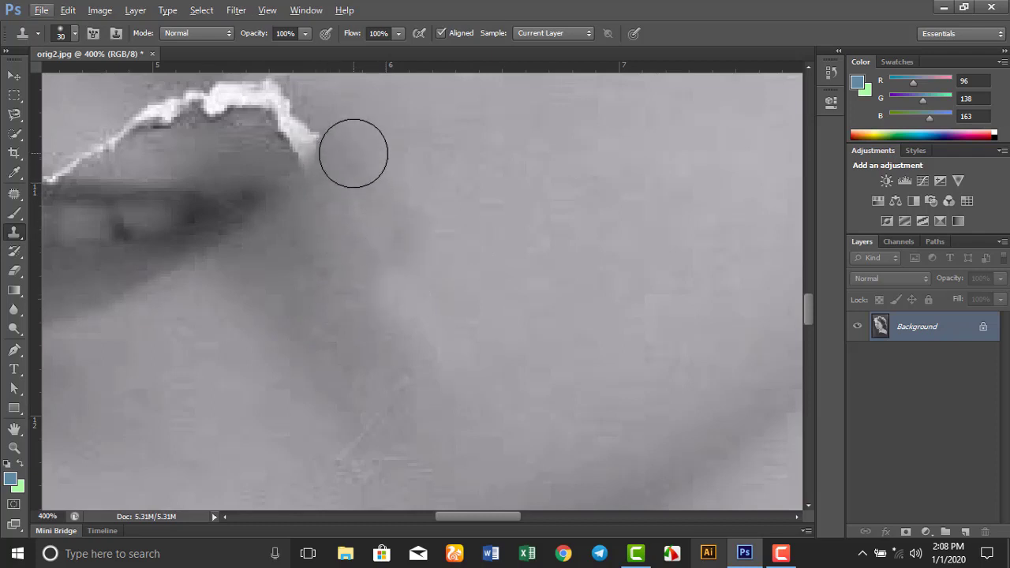
pyautogui.click(313, 150)
# - Clone skin over the bend and the broad white stretch of the crack above the mouth corner
pyautogui.scroll(4, 356, 311)
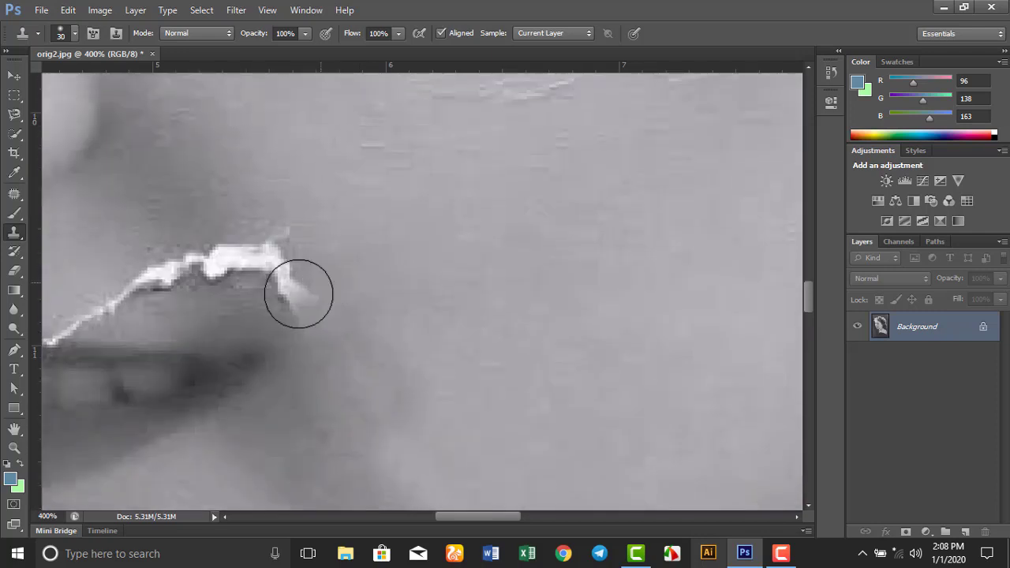
pyautogui.keyDown('alt'); pyautogui.click(350, 300); pyautogui.keyUp('alt')
pyautogui.click(271, 264)
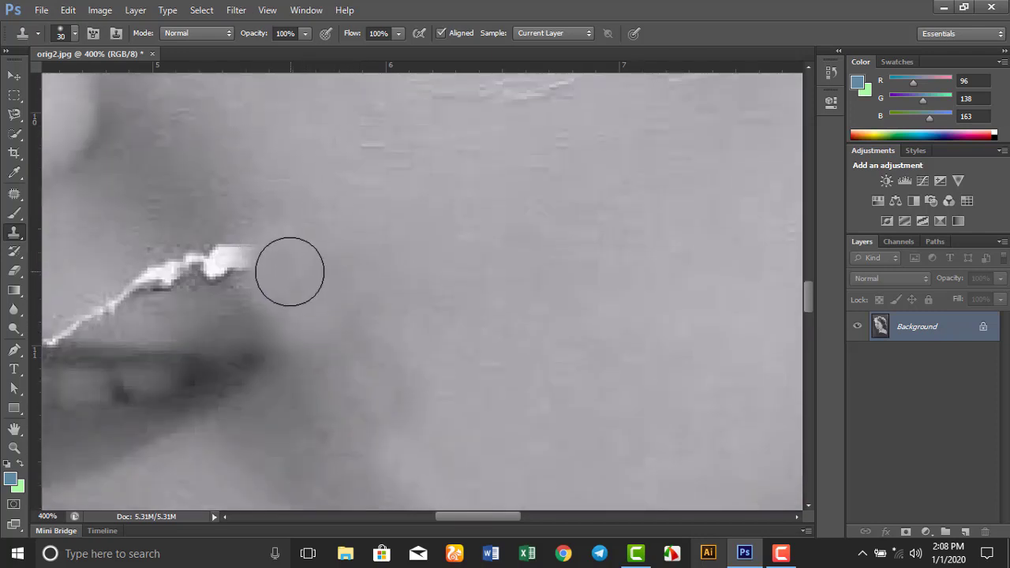
pyautogui.click(266, 263)
pyautogui.click(237, 272)
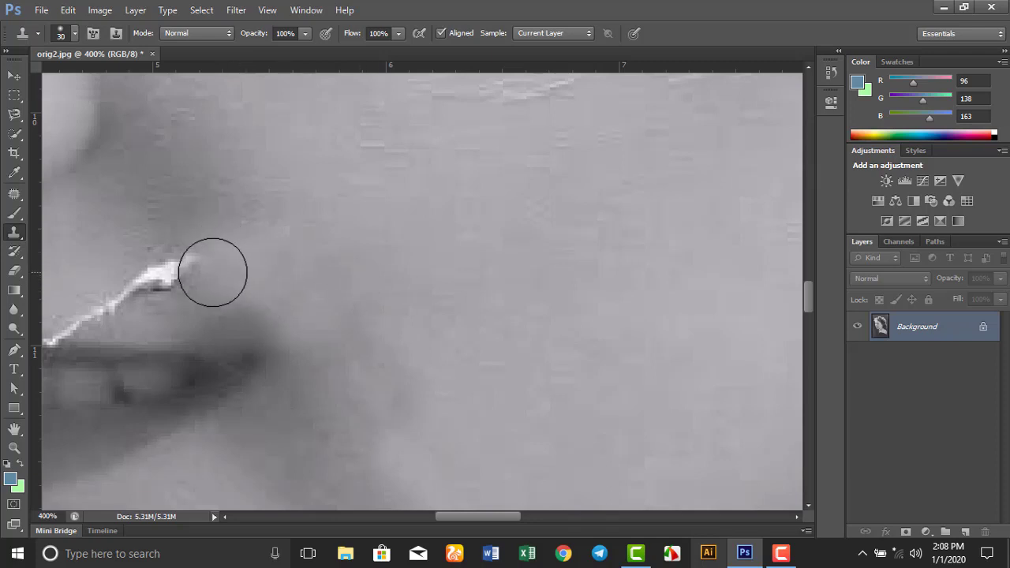
# - Clone skin over the narrowing part of the crack that descends above the upper lip
pyautogui.keyDown('alt'); pyautogui.click(270, 260); pyautogui.keyUp('alt')
pyautogui.click(168, 273)
pyautogui.keyDown('alt'); pyautogui.click(149, 226); pyautogui.keyUp('alt')
pyautogui.click(187, 262)
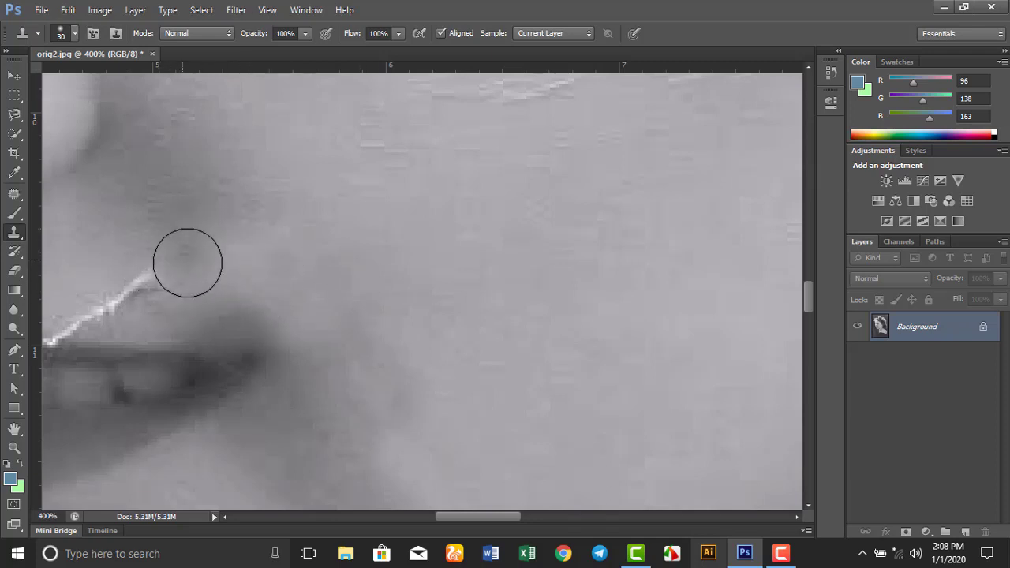
pyautogui.click(146, 295)
pyautogui.keyDown('alt'); pyautogui.click(124, 260); pyautogui.keyUp('alt')
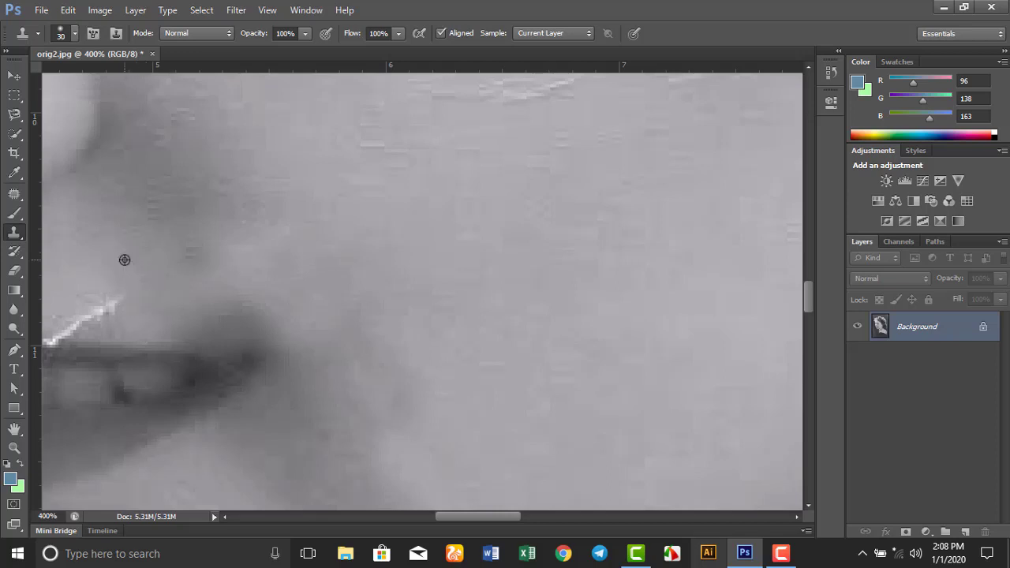
pyautogui.click(124, 295)
# - Clone skin over the thin crack just above the edge of the upper lip
pyautogui.moveTo(134, 265); pyautogui.dragTo(421, 286)
pyautogui.keyDown('alt'); pyautogui.click(366, 295); pyautogui.keyUp('alt')
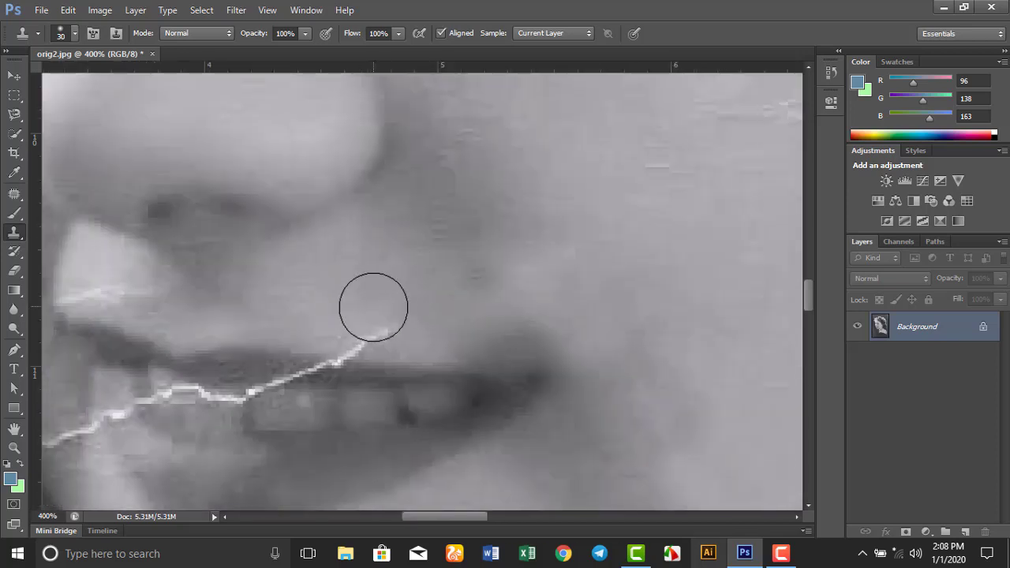
pyautogui.click(379, 326)
pyautogui.keyDown('alt'); pyautogui.click(372, 301); pyautogui.keyUp('alt')
pyautogui.click(367, 349)
pyautogui.keyDown('alt'); pyautogui.click(343, 320); pyautogui.keyUp('alt')
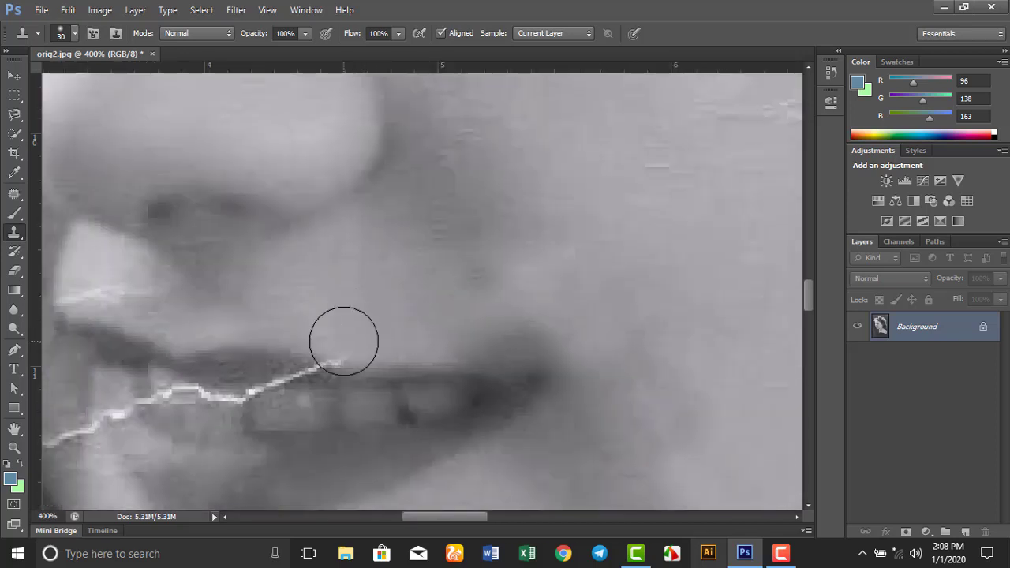
pyautogui.click(344, 342)
# - Reduce the Clone Stamp brush to 15 px and clone over the crack across the upper lip edge and the teeth
pyautogui.press('[')
pyautogui.press('[')
pyautogui.press('[')
pyautogui.press('[')
pyautogui.press('[')
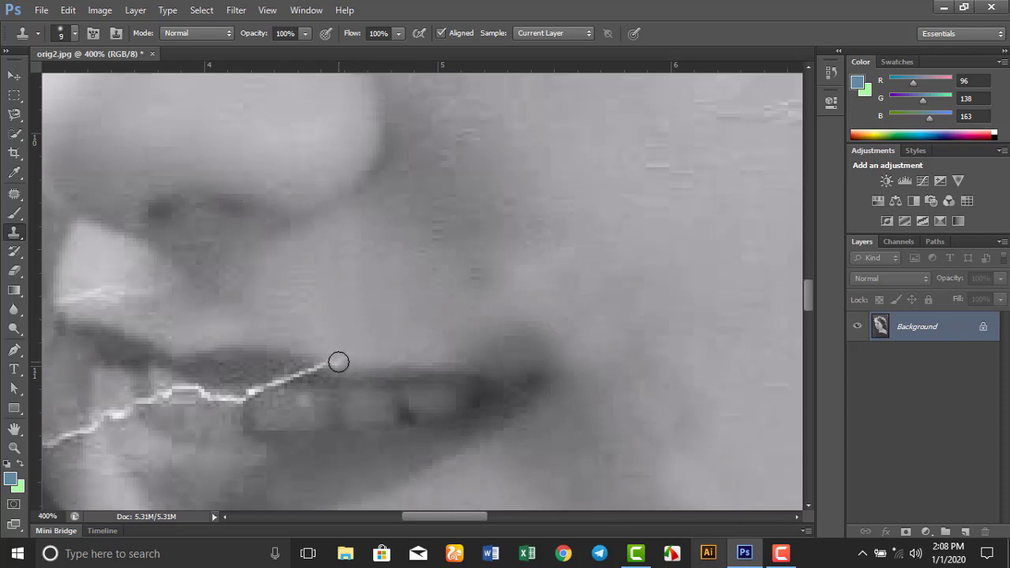
pyautogui.keyDown('alt'); pyautogui.click(340, 377); pyautogui.keyUp('alt')
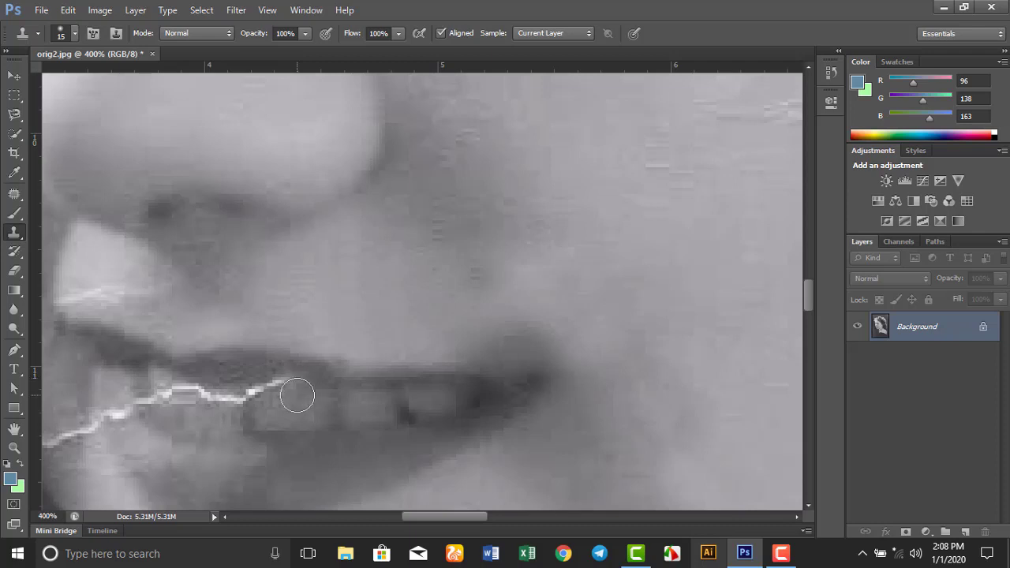
pyautogui.keyDown('alt'); pyautogui.click(285, 402); pyautogui.keyUp('alt')
pyautogui.click(278, 385)
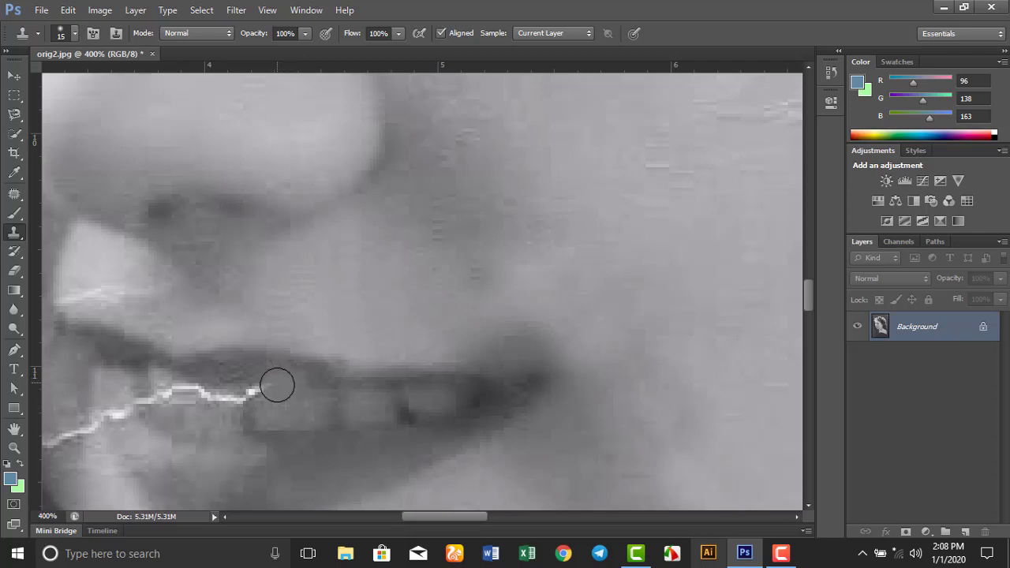
pyautogui.moveTo(265, 397)
pyautogui.mouseDown()
pyautogui.moveTo(228, 405)
pyautogui.moveTo(200, 397)
pyautogui.mouseUp()
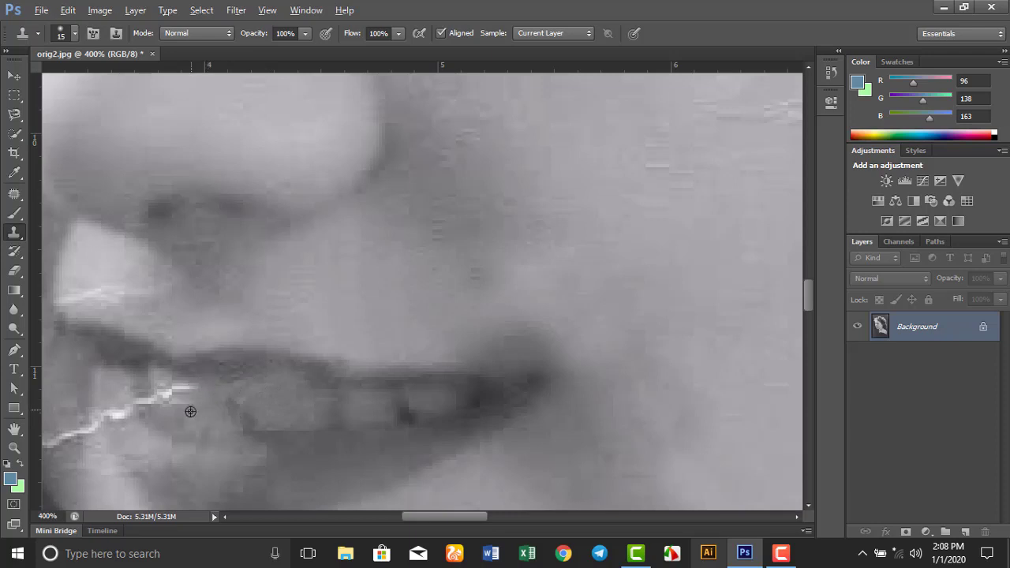
# - Clone matching tones over the crack across the front of the mouth toward the lower lip
pyautogui.keyDown('alt'); pyautogui.click(191, 412); pyautogui.keyUp('alt')
pyautogui.click(184, 395)
pyautogui.click(165, 396)
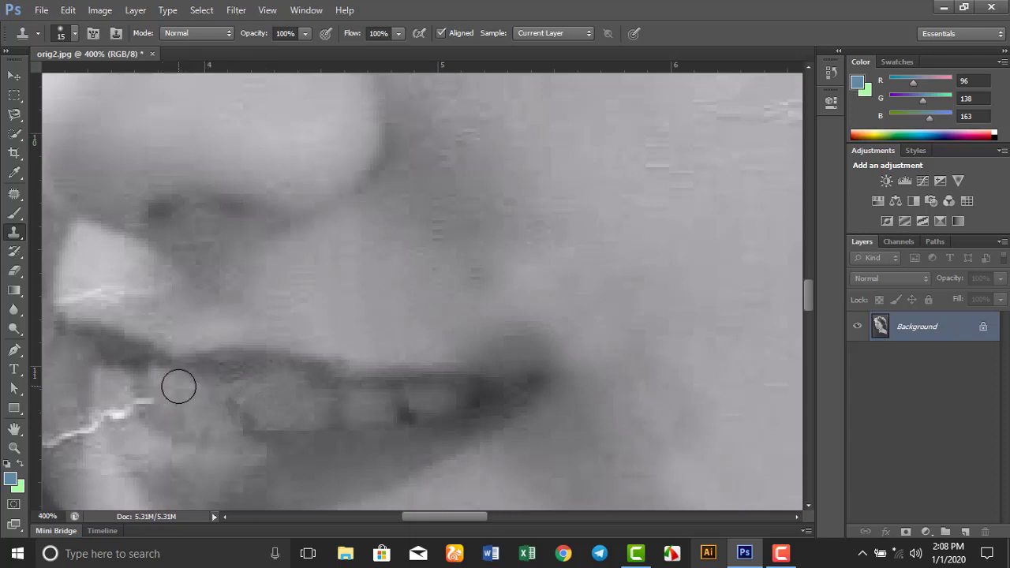
pyautogui.keyDown('alt'); pyautogui.click(168, 414); pyautogui.keyUp('alt')
pyautogui.click(145, 401)
pyautogui.keyDown('alt'); pyautogui.click(165, 422); pyautogui.keyUp('alt')
pyautogui.click(124, 412)
pyautogui.keyDown('alt'); pyautogui.click(147, 419); pyautogui.keyUp('alt')
pyautogui.click(110, 421)
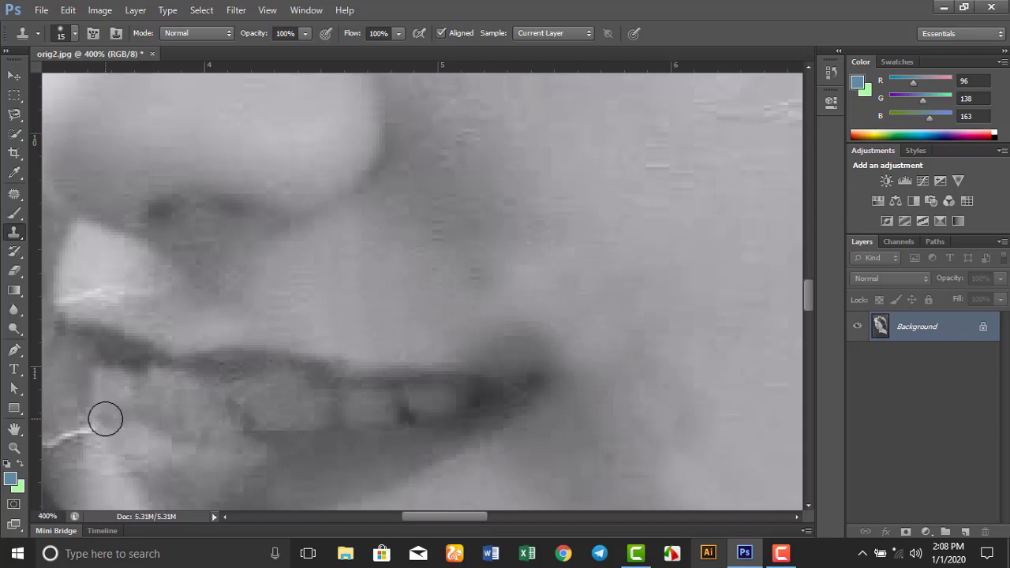
# - Clone skin over the last piece of the mouth crack where it reaches the outer edge of the face
pyautogui.moveTo(162, 421); pyautogui.dragTo(372, 332)
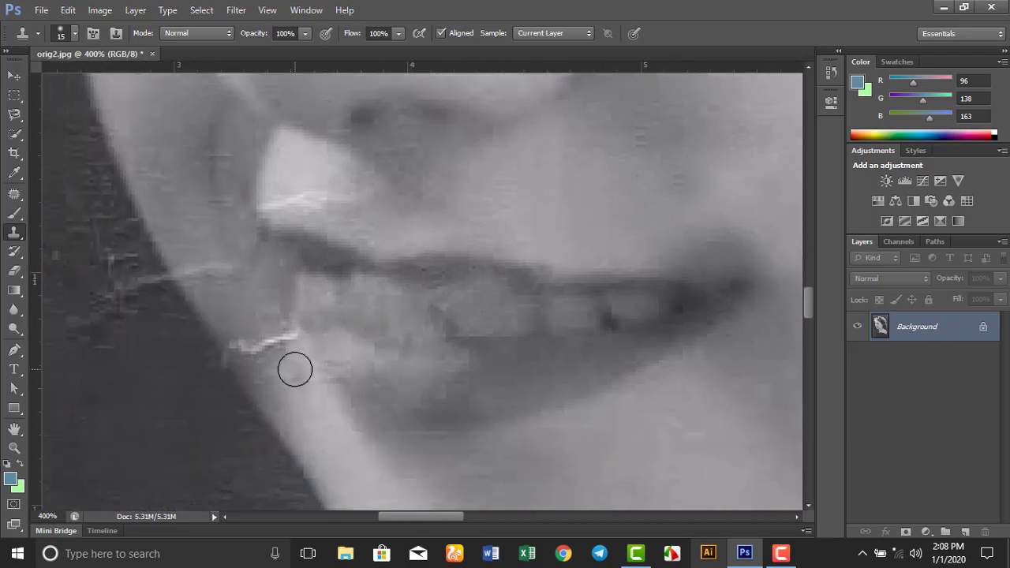
pyautogui.keyDown('alt'); pyautogui.click(295, 369); pyautogui.keyUp('alt')
pyautogui.click(296, 343)
pyautogui.click(285, 337)
pyautogui.keyDown('alt'); pyautogui.click(257, 389); pyautogui.keyUp('alt')
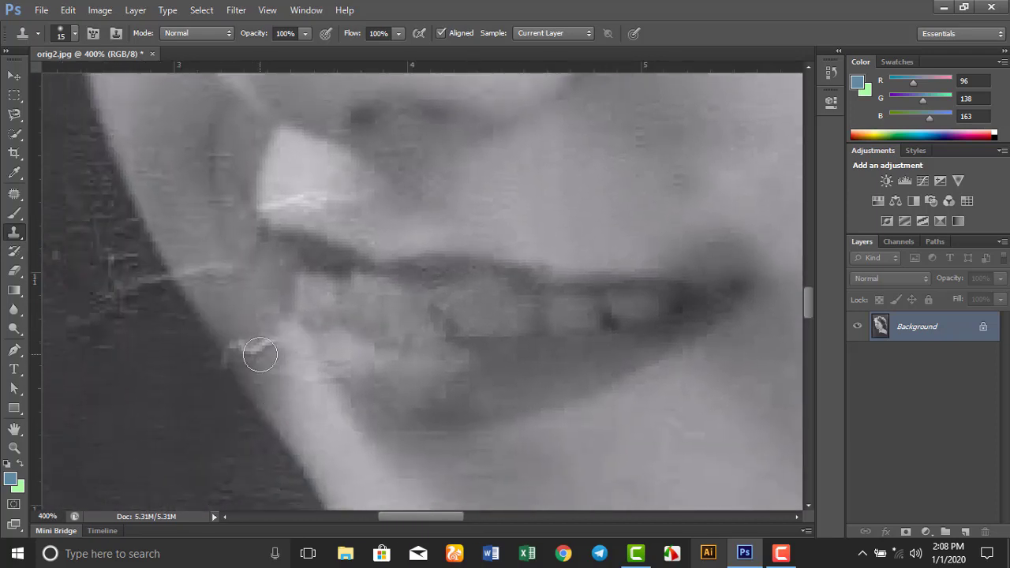
pyautogui.moveTo(261, 356)
pyautogui.mouseDown()
pyautogui.moveTo(235, 339)
pyautogui.moveTo(256, 357)
pyautogui.mouseUp()
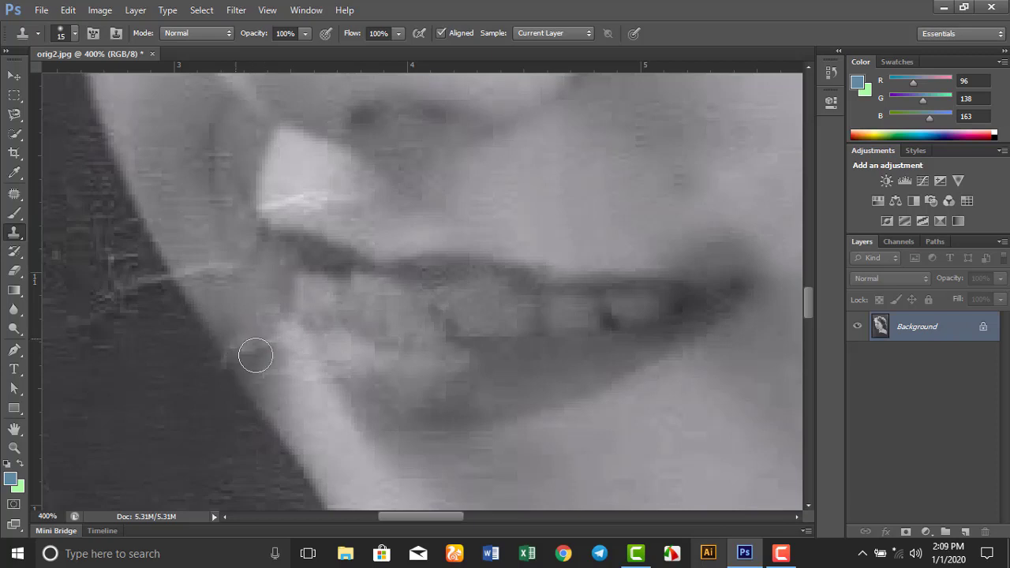
# - Clone over the thin scratches on the bright patch above the upper lip and at the nearby face edge
pyautogui.moveTo(257, 279); pyautogui.dragTo(269, 401)
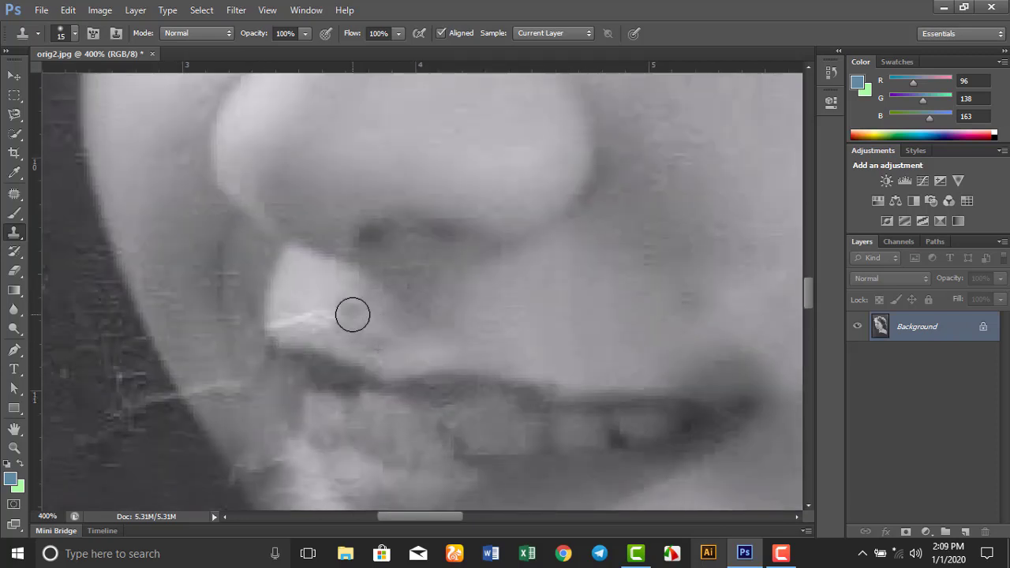
pyautogui.moveTo(353, 315)
pyautogui.mouseDown()
pyautogui.moveTo(324, 340)
pyautogui.moveTo(327, 322)
pyautogui.moveTo(325, 339)
pyautogui.moveTo(294, 308)
pyautogui.moveTo(296, 320)
pyautogui.moveTo(396, 331)
pyautogui.moveTo(332, 288)
pyautogui.moveTo(356, 313)
pyautogui.moveTo(327, 293)
pyautogui.moveTo(340, 321)
pyautogui.mouseUp()
pyautogui.keyDown('alt'); pyautogui.click(333, 289); pyautogui.keyUp('alt')
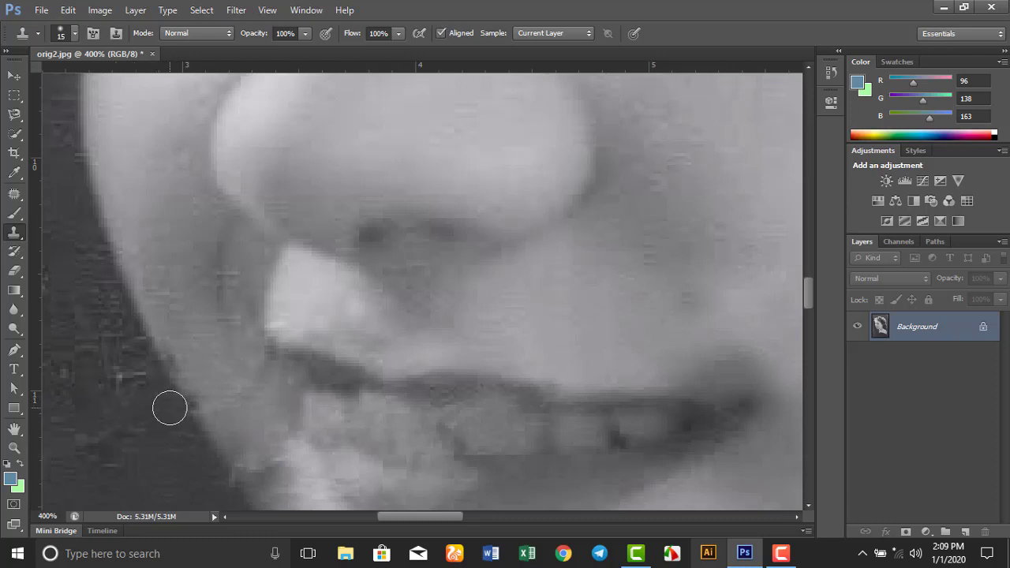
# - Enlarge the Clone Stamp brush to 70 px and clone dark background over the forked crack ends near the photo's left edge
pyautogui.hotkey('ctrl', '0')
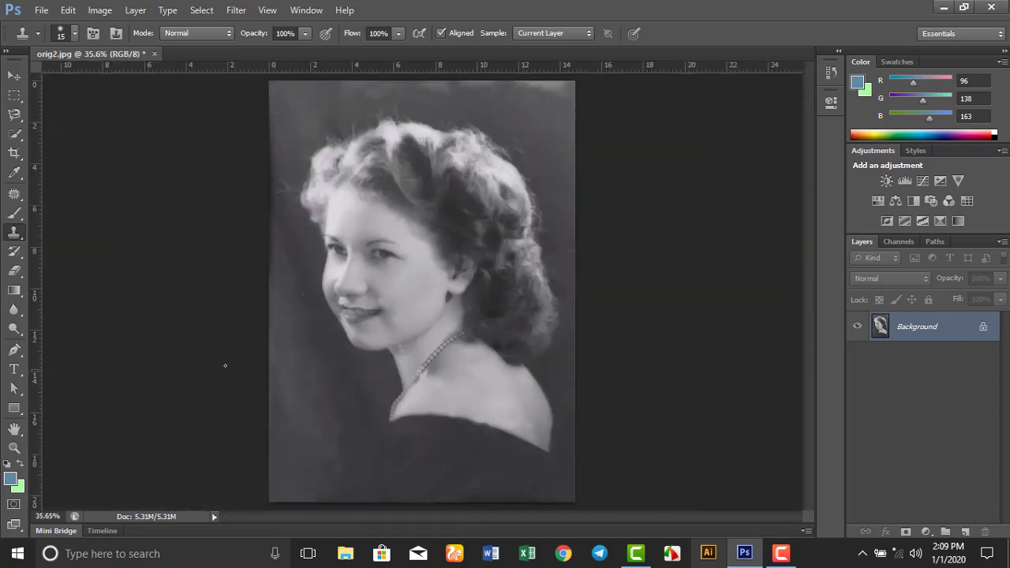
pyautogui.scroll(3, 285, 146)
pyautogui.scroll(-1, 286, 146)
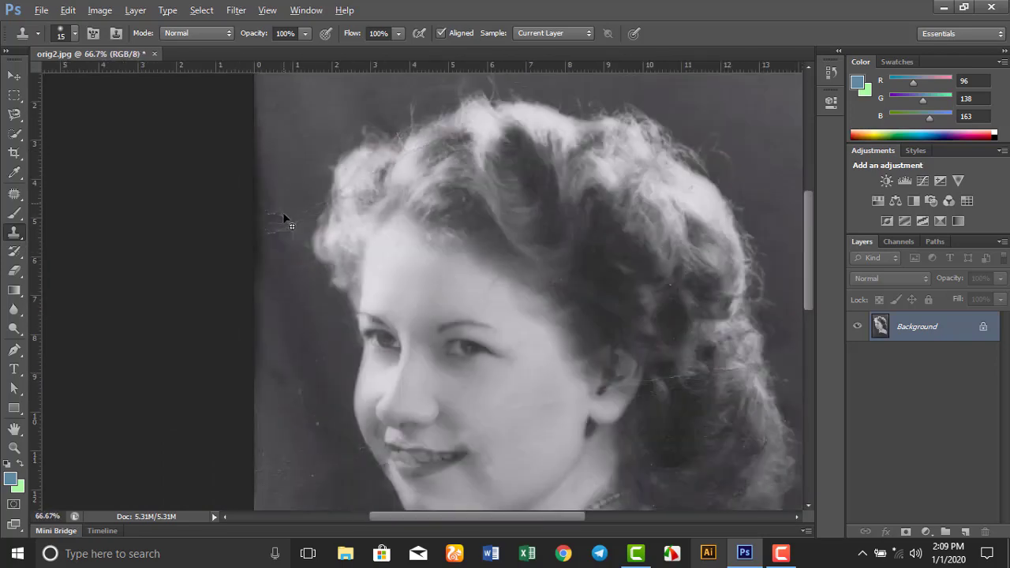
pyautogui.scroll(-1, 282, 220)
pyautogui.scroll(3, 283, 220)
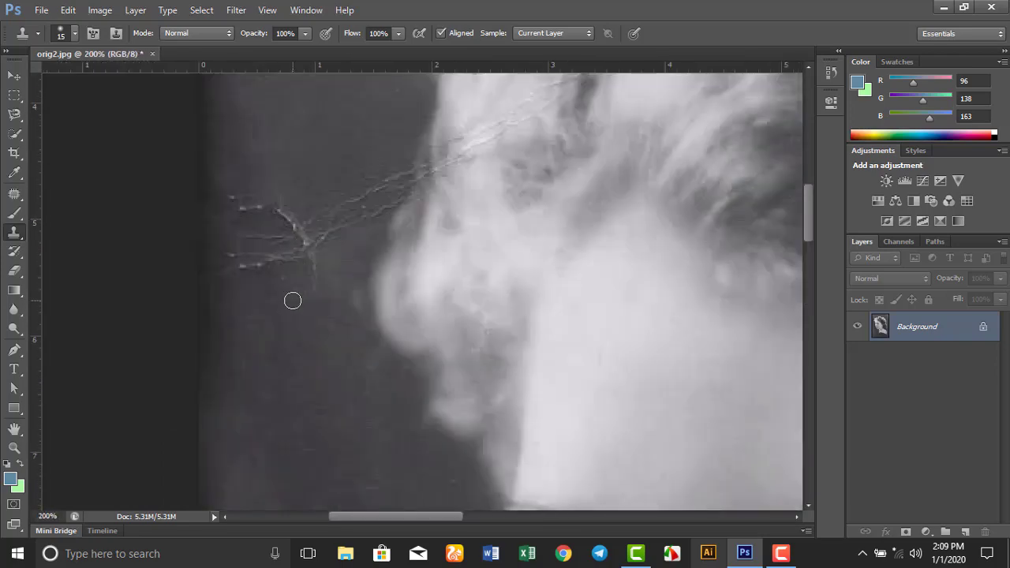
pyautogui.press(']')
pyautogui.press(']')
pyautogui.press(']')
pyautogui.press(']')
pyautogui.press(']')
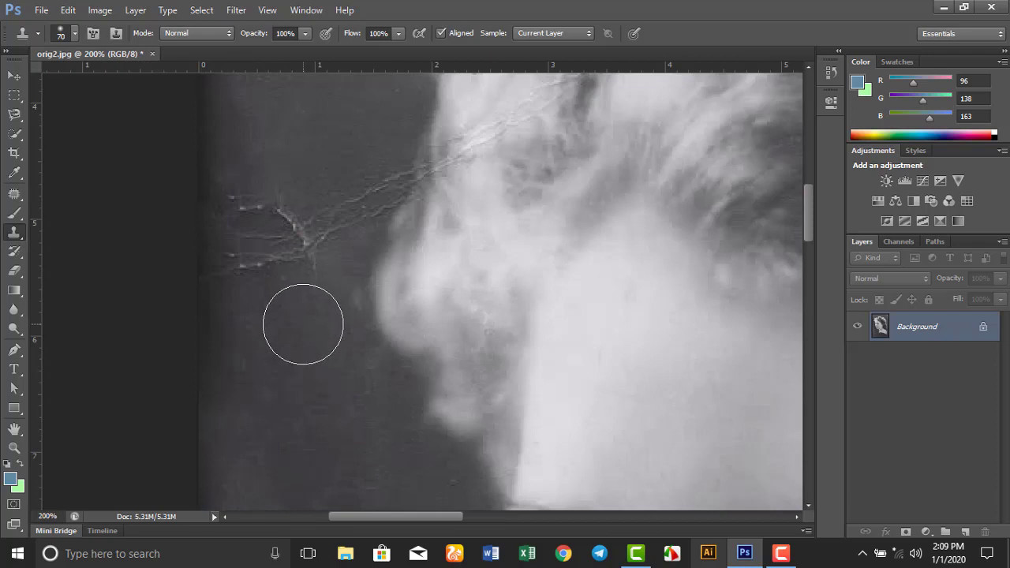
pyautogui.moveTo(303, 325)
pyautogui.mouseDown()
pyautogui.moveTo(308, 250)
pyautogui.moveTo(295, 329)
pyautogui.moveTo(266, 251)
pyautogui.moveTo(267, 315)
pyautogui.moveTo(235, 258)
pyautogui.moveTo(248, 294)
pyautogui.mouseUp()
pyautogui.click(246, 202)
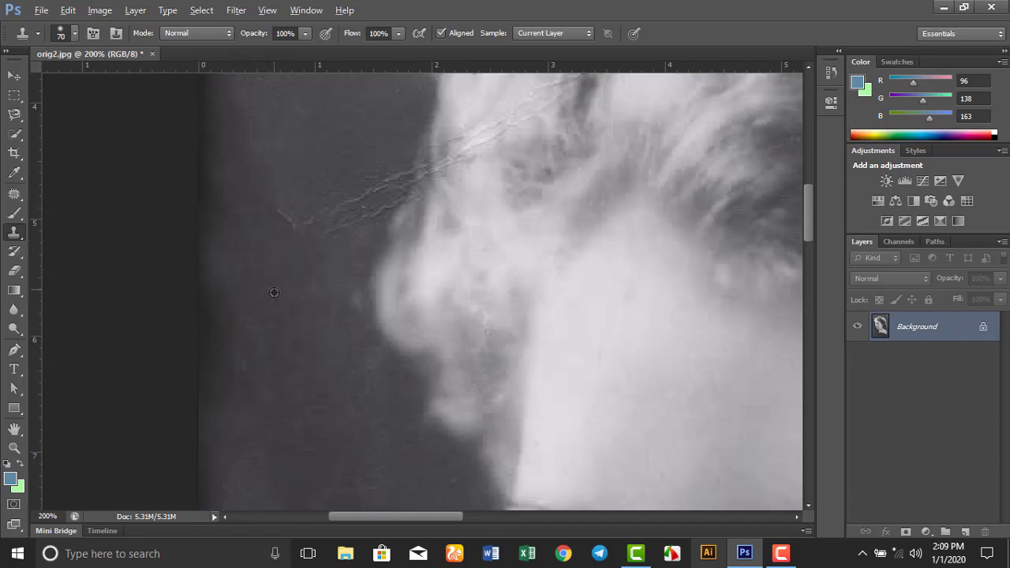
# - Clone background over the rest of the crack between the fork and the outer curls
pyautogui.keyDown('alt'); pyautogui.click(276, 292); pyautogui.keyUp('alt')
pyautogui.click(294, 212)
pyautogui.moveTo(347, 190)
pyautogui.mouseDown()
pyautogui.moveTo(389, 160)
pyautogui.moveTo(377, 209)
pyautogui.moveTo(350, 216)
pyautogui.mouseUp()
# - Clone nearby hair over the diagonal crack running through the light curls above the forehead
pyautogui.moveTo(419, 136); pyautogui.dragTo(283, 344)
pyautogui.moveTo(337, 406)
pyautogui.mouseDown()
pyautogui.moveTo(287, 339)
pyautogui.moveTo(273, 296)
pyautogui.moveTo(261, 329)
pyautogui.moveTo(317, 340)
pyautogui.mouseUp()
pyautogui.keyDown('alt'); pyautogui.click(321, 335); pyautogui.keyUp('alt')
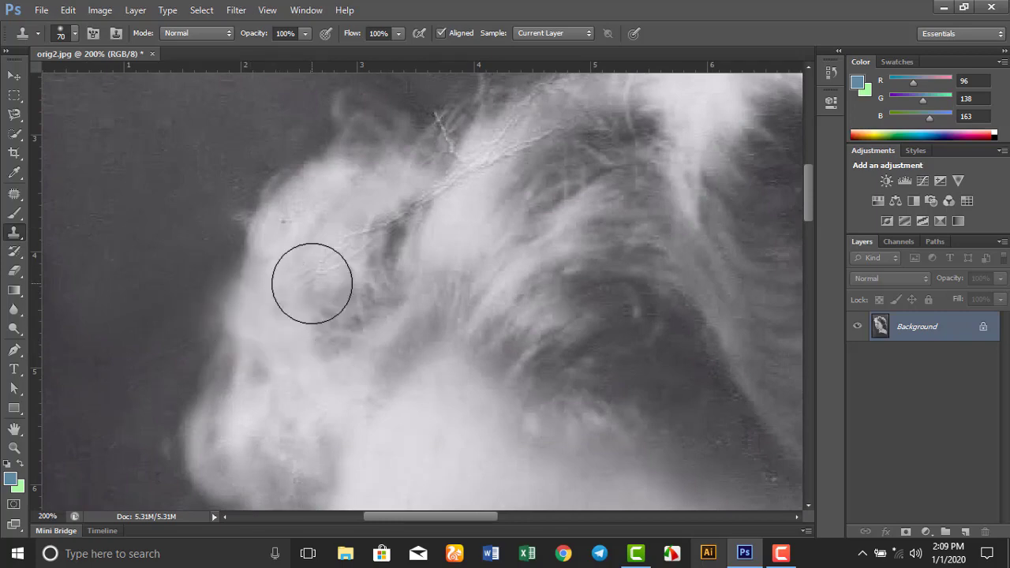
pyautogui.moveTo(358, 244); pyautogui.dragTo(361, 253)
pyautogui.keyDown('alt'); pyautogui.click(372, 278); pyautogui.keyUp('alt')
pyautogui.moveTo(392, 205)
pyautogui.mouseDown()
pyautogui.moveTo(447, 215)
pyautogui.moveTo(476, 246)
pyautogui.moveTo(441, 190)
pyautogui.mouseUp()
pyautogui.keyDown('alt'); pyautogui.click(477, 245); pyautogui.keyUp('alt')
pyautogui.keyDown('alt'); pyautogui.click(474, 226); pyautogui.keyUp('alt')
# - Clone hair over the upper end of the crack and the short branching scratch at the hair's outer edge
pyautogui.moveTo(487, 159)
pyautogui.mouseDown()
pyautogui.moveTo(496, 182)
pyautogui.moveTo(390, 364)
pyautogui.mouseUp()
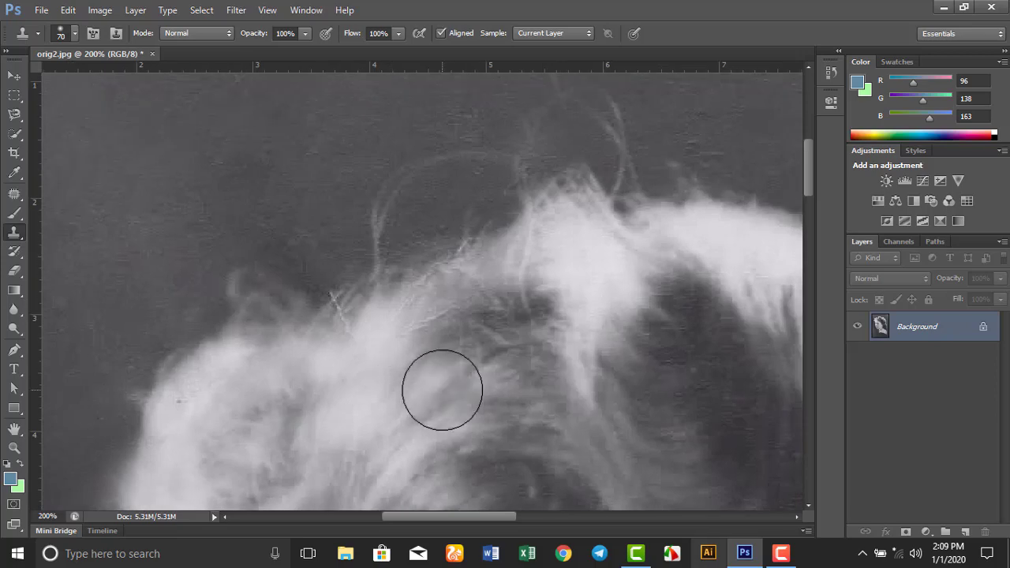
pyautogui.keyDown('alt'); pyautogui.click(439, 370); pyautogui.keyUp('alt')
pyautogui.moveTo(414, 316); pyautogui.dragTo(348, 308)
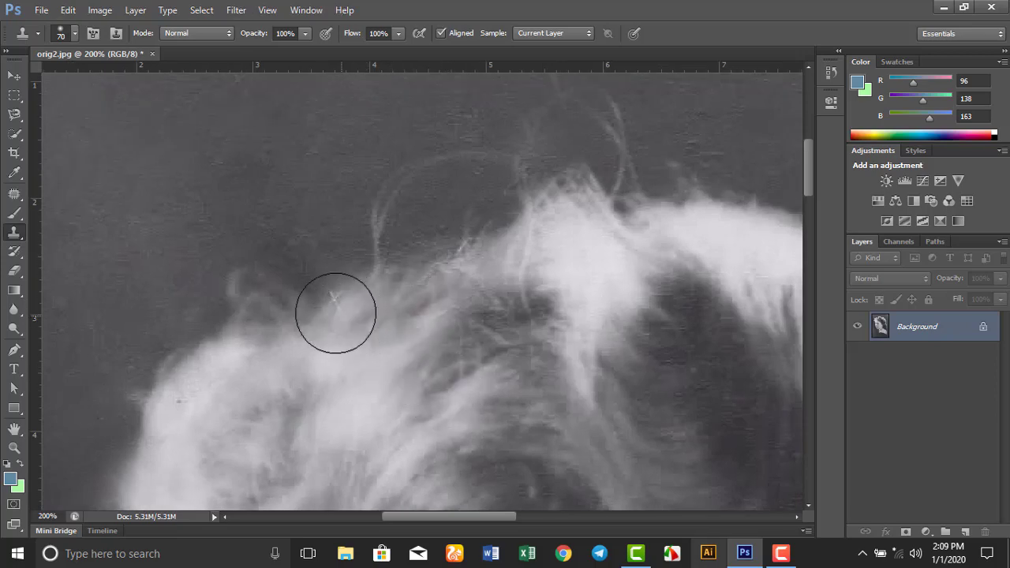
pyautogui.moveTo(487, 327); pyautogui.dragTo(345, 351)
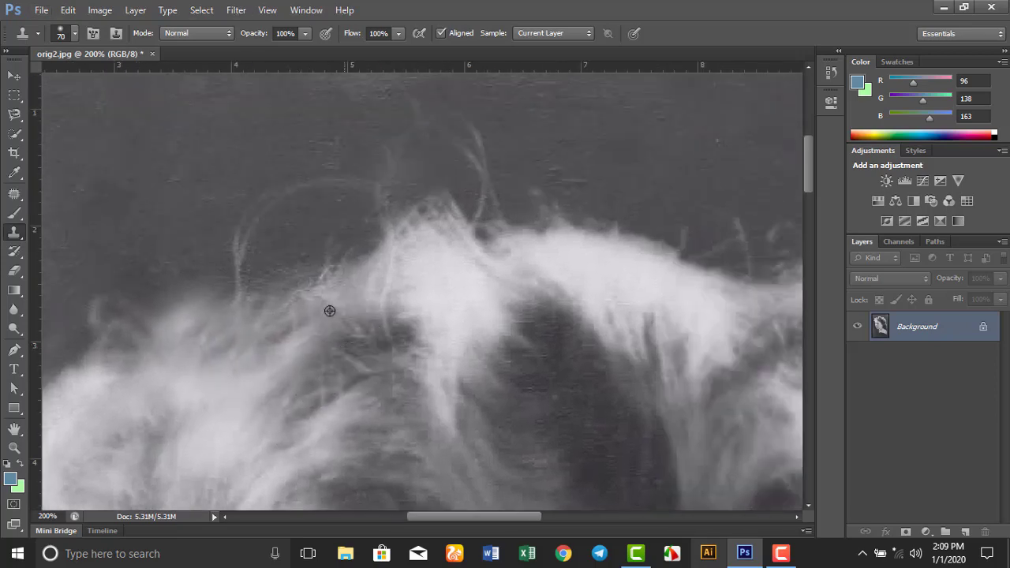
pyautogui.moveTo(498, 376); pyautogui.dragTo(410, 218)
pyautogui.press('F10')
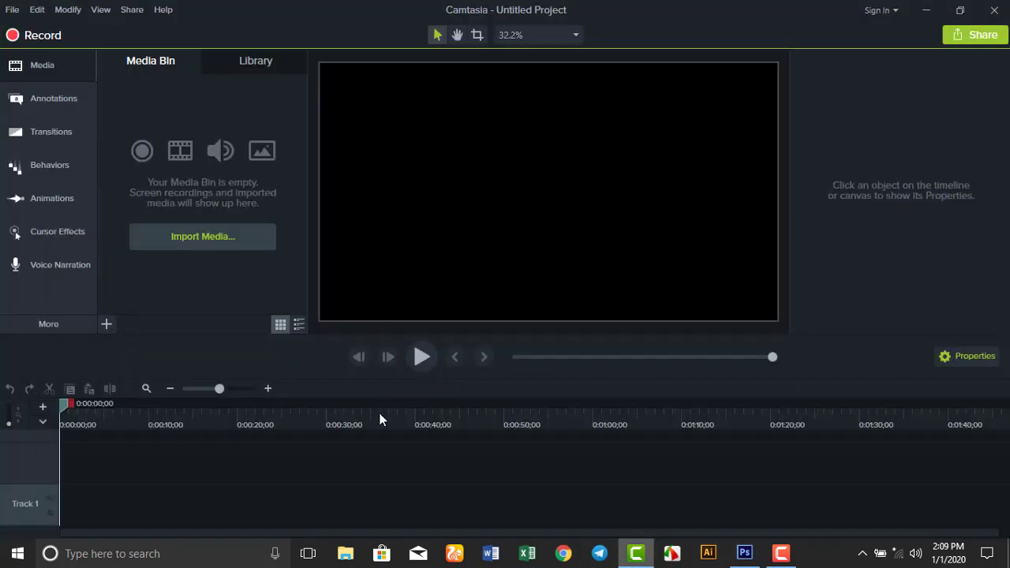
pyautogui.click(744, 553)
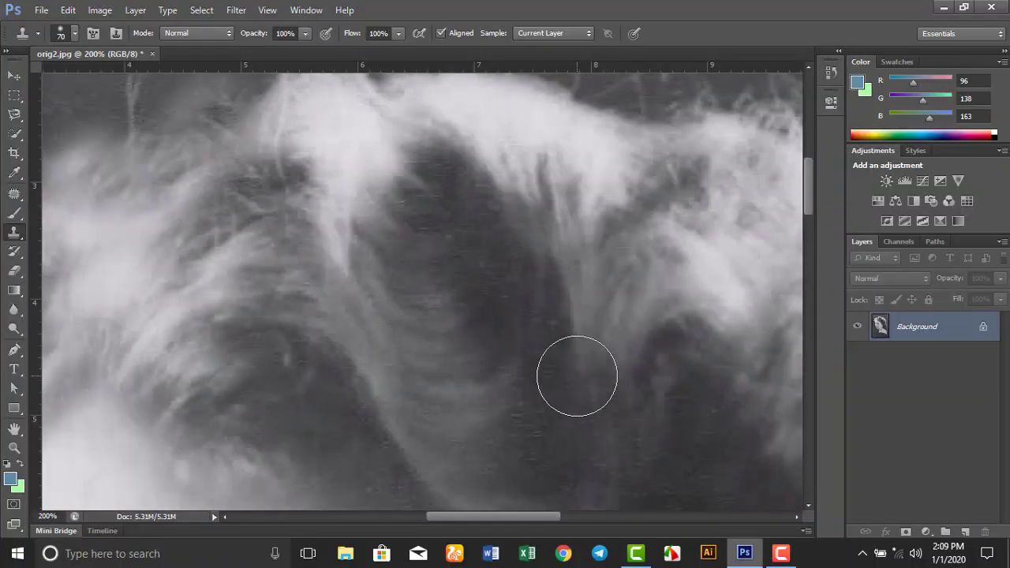
# - Clone dark background over the small speck and faint scratches in the backdrop beside the cheek
pyautogui.hotkey('ctrl', '0')
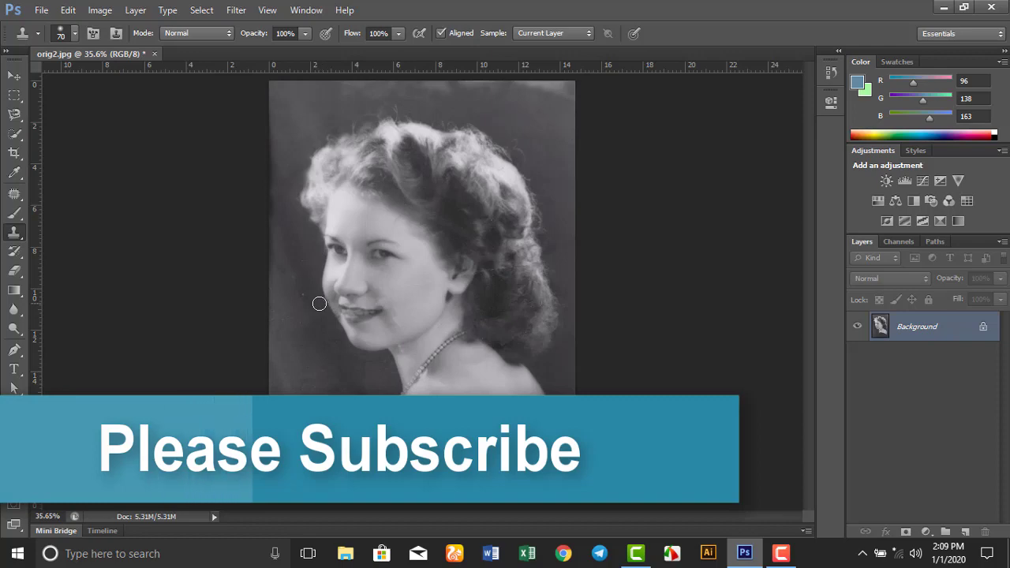
pyautogui.scroll(1, 309, 308)
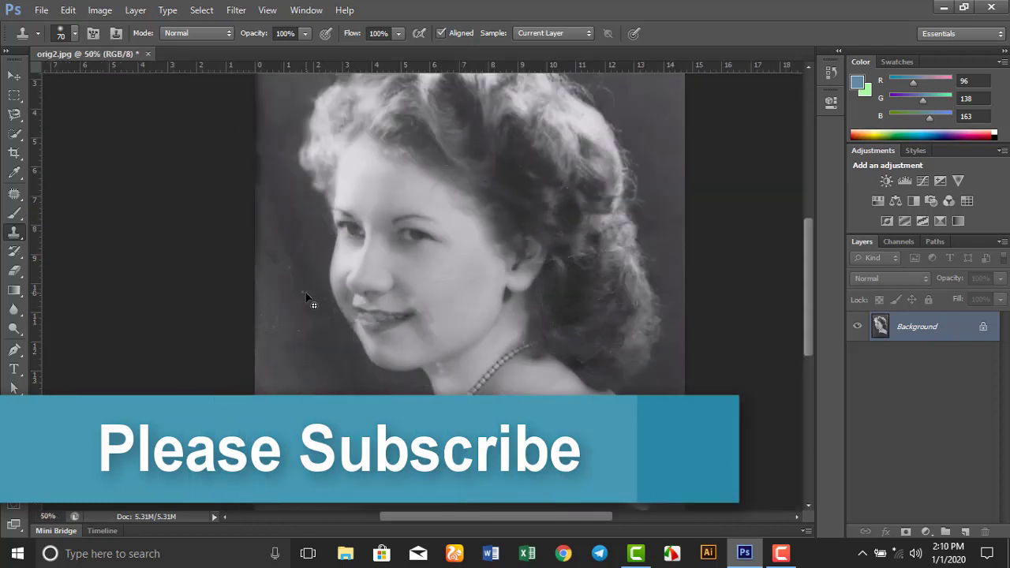
pyautogui.scroll(1, 307, 304)
pyautogui.scroll(1, 307, 304)
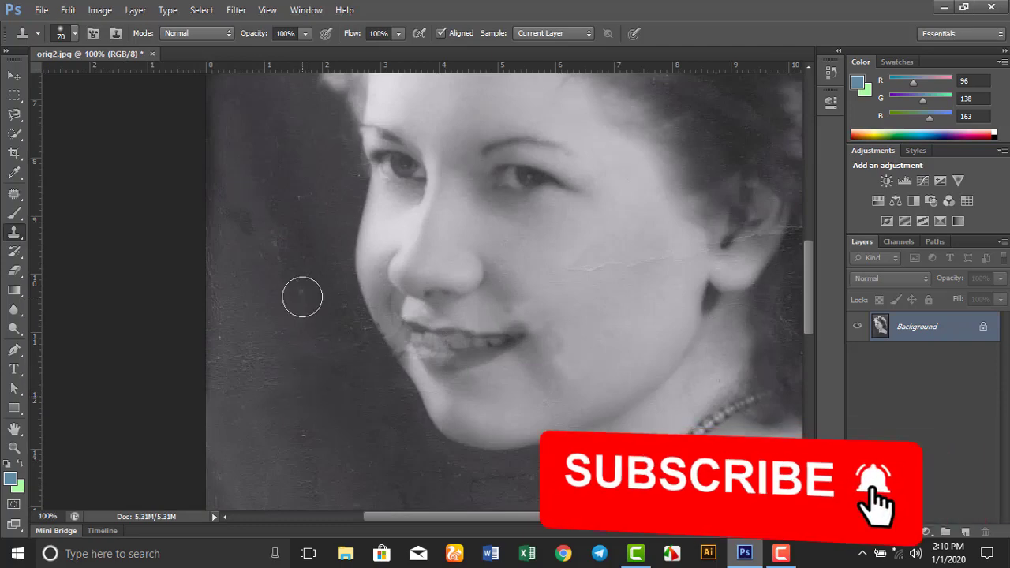
pyautogui.keyDown('alt'); pyautogui.click(270, 266); pyautogui.keyUp('alt')
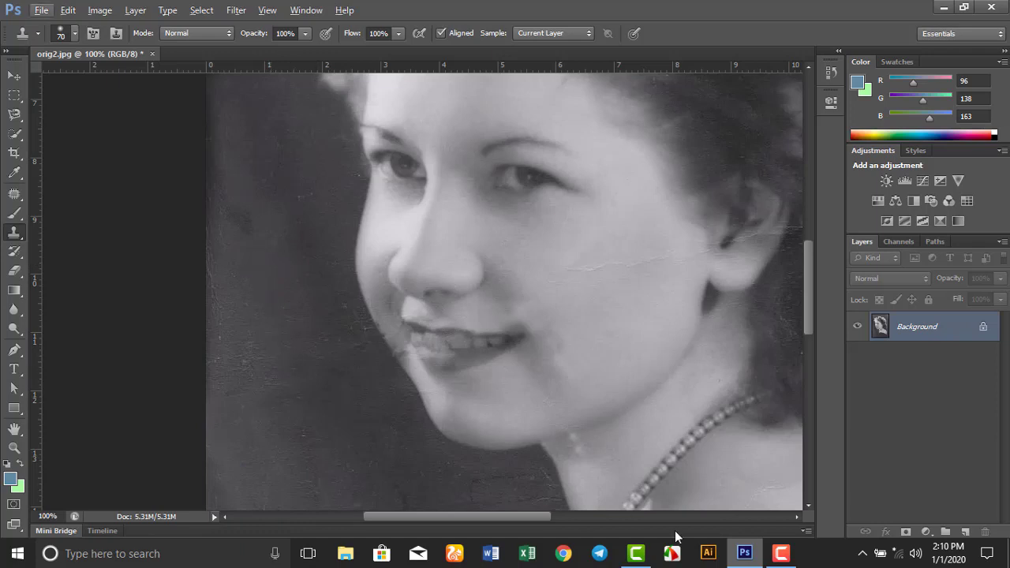
# - Reduce the Clone Stamp brush to 25 px and clone shaded skin over the upper bright spot on the neck below the jaw
pyautogui.scroll(3, 586, 457)
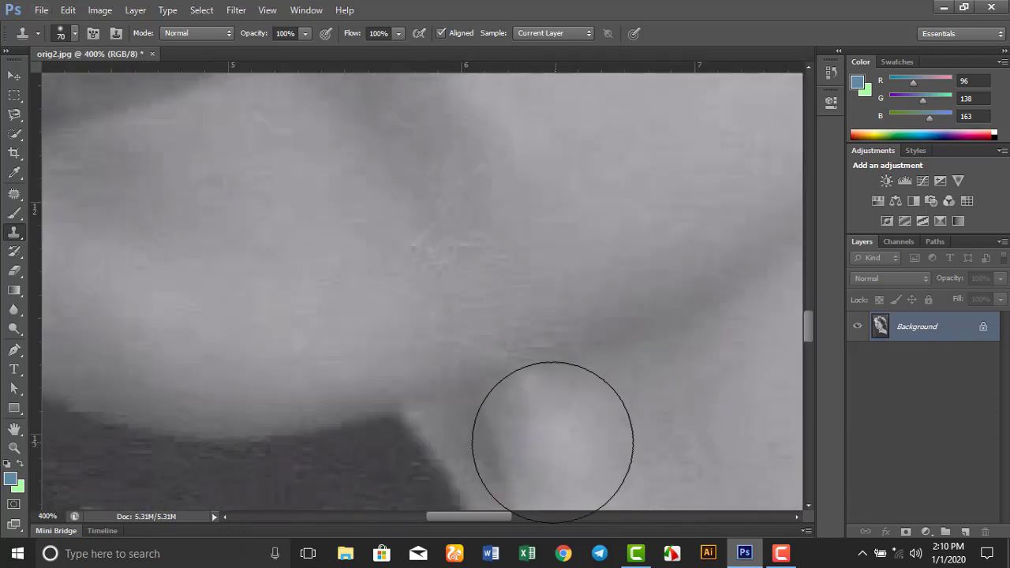
pyautogui.press('[')
pyautogui.press('[')
pyautogui.press('[')
pyautogui.press('[')
pyautogui.press('[')
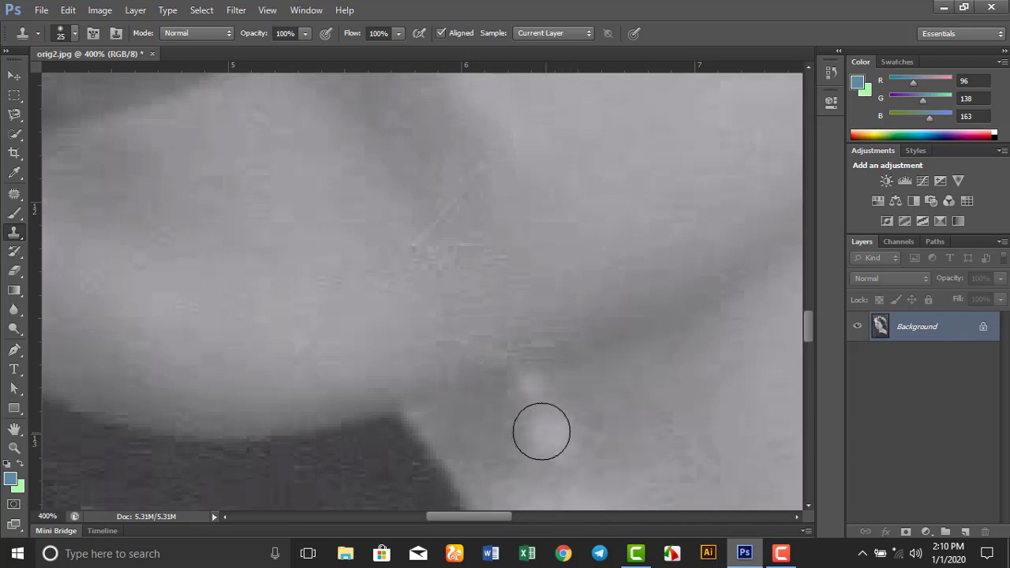
pyautogui.click(501, 418)
pyautogui.click(530, 396)
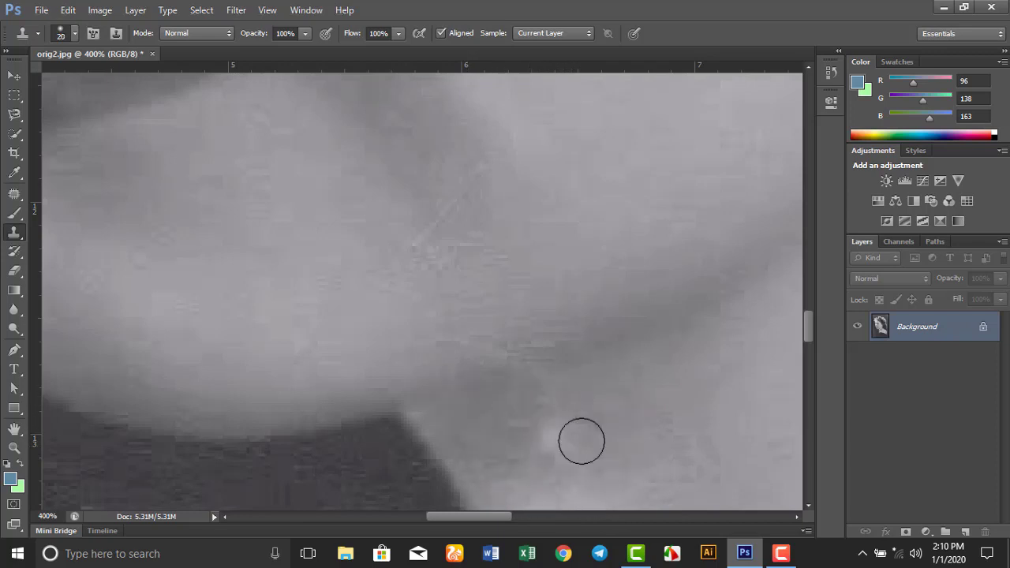
# - Clone neck skin over the remaining lower bright spot below the jaw with a 20 px brush
pyautogui.click(602, 493)
pyautogui.keyDown('alt'); pyautogui.click(575, 463); pyautogui.keyUp('alt')
pyautogui.click(551, 441)
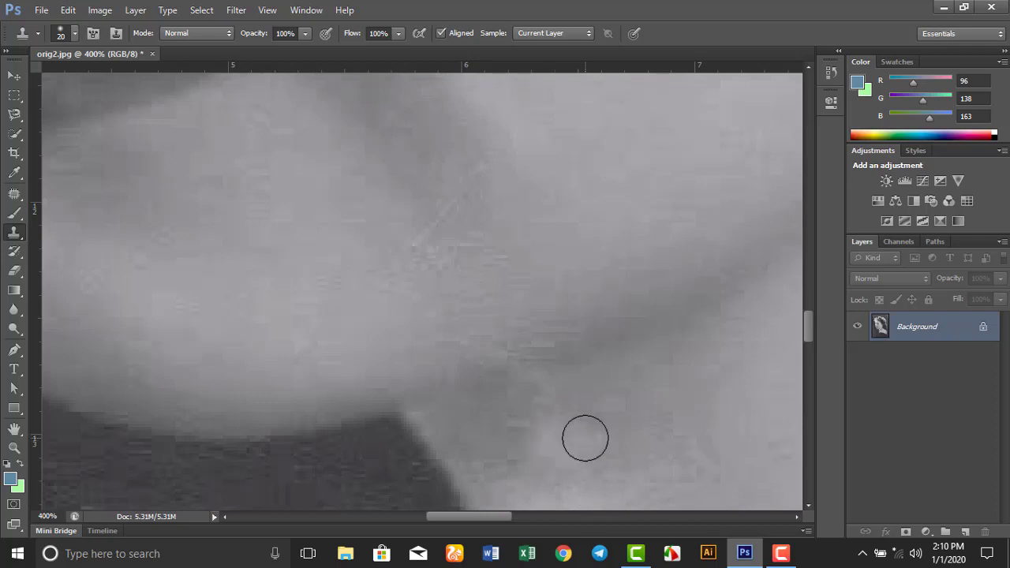
pyautogui.hotkey('ctrl', '0')
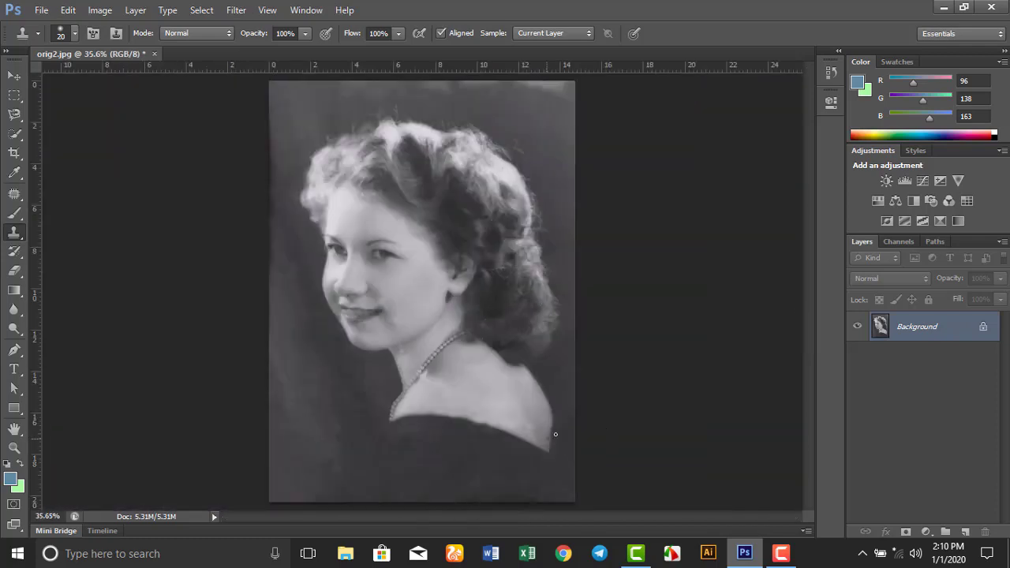